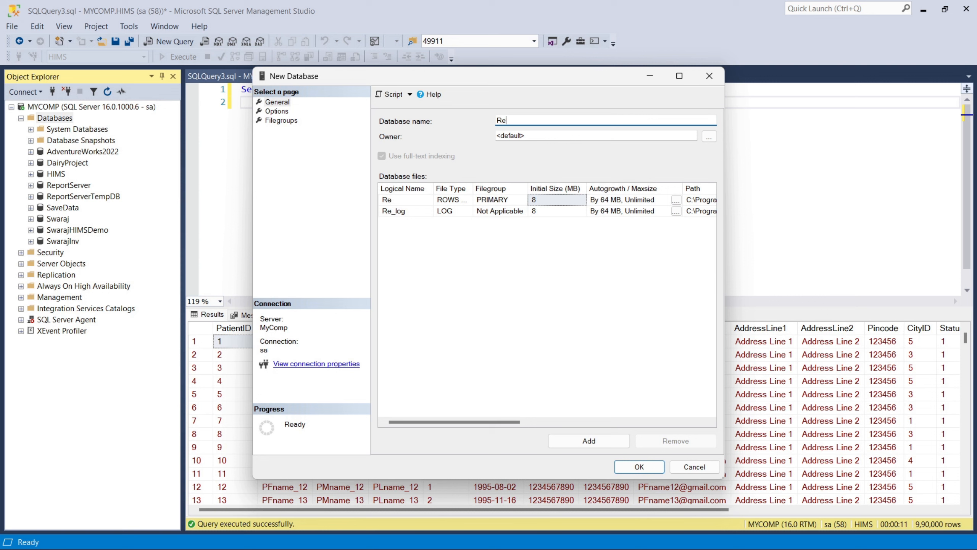
Step: Create the ApplicationDB database with the Full recovery model and start a new query for it
key("BackSpace")
key("BackSpace")
type("ApplicationDB")
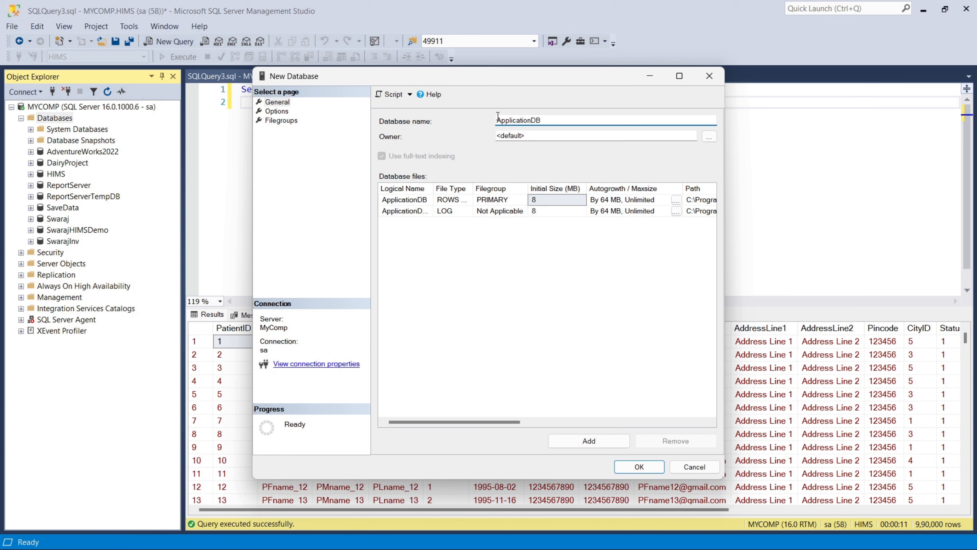
left_click(284, 113)
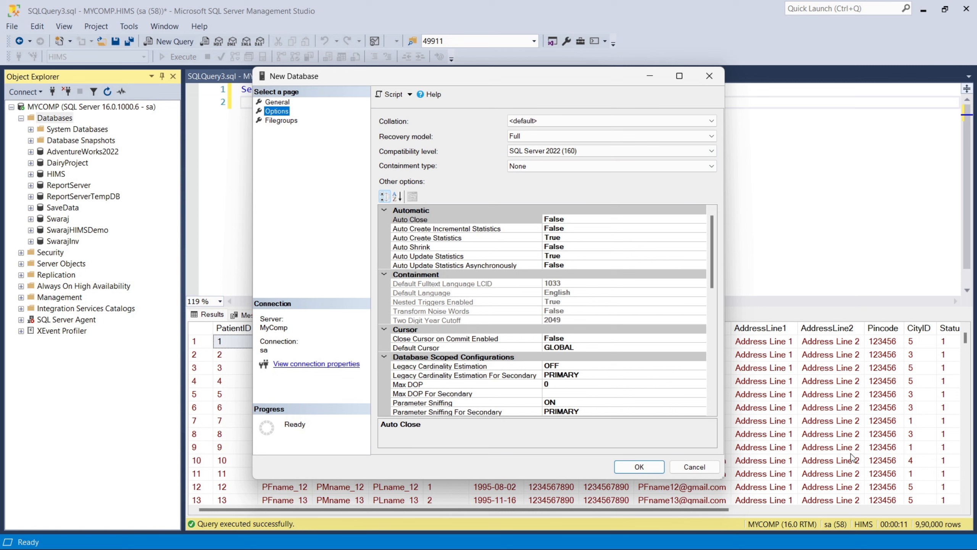
left_click(573, 136)
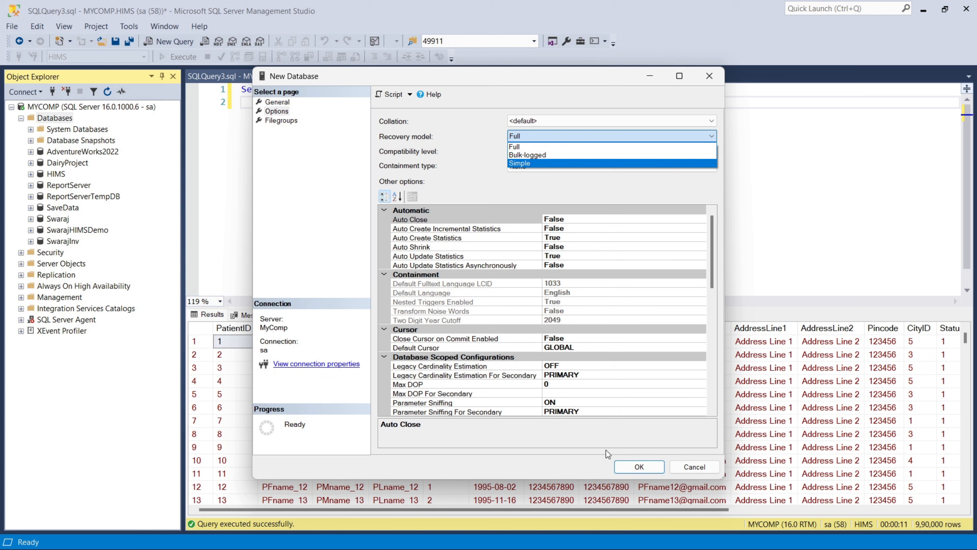
left_click(532, 150)
left_click(639, 466)
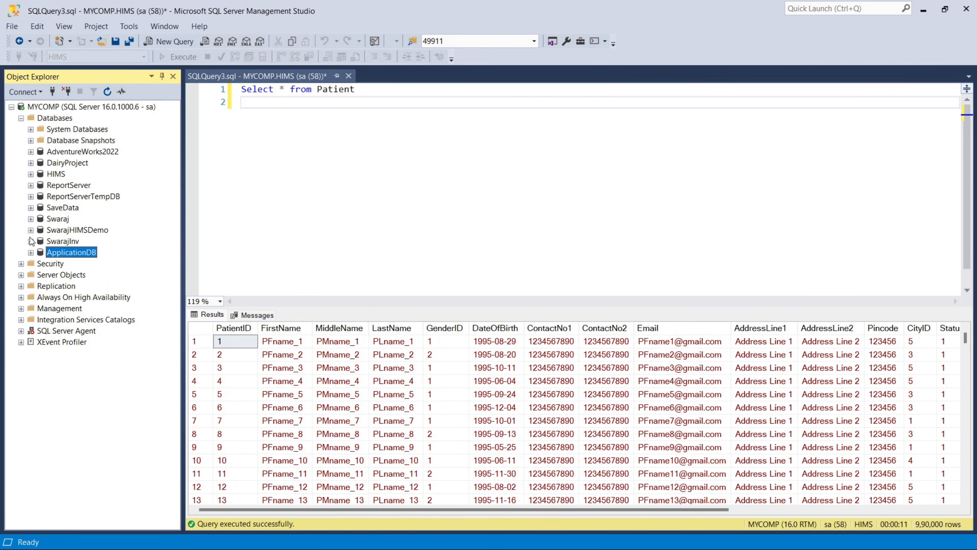
left_click(177, 42)
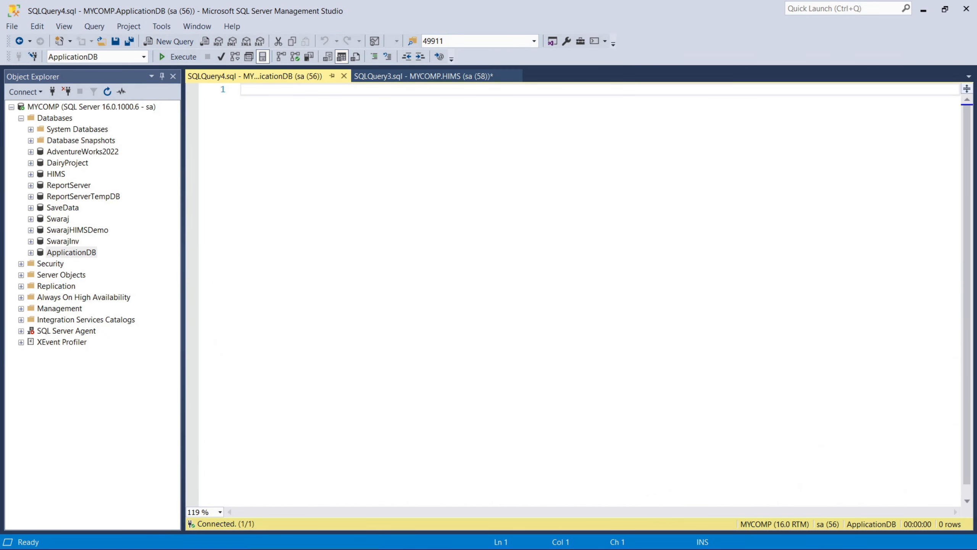
Step: Copy the Create Table Student code from the blog's SQL commands post into the query
key("alt+Tab")
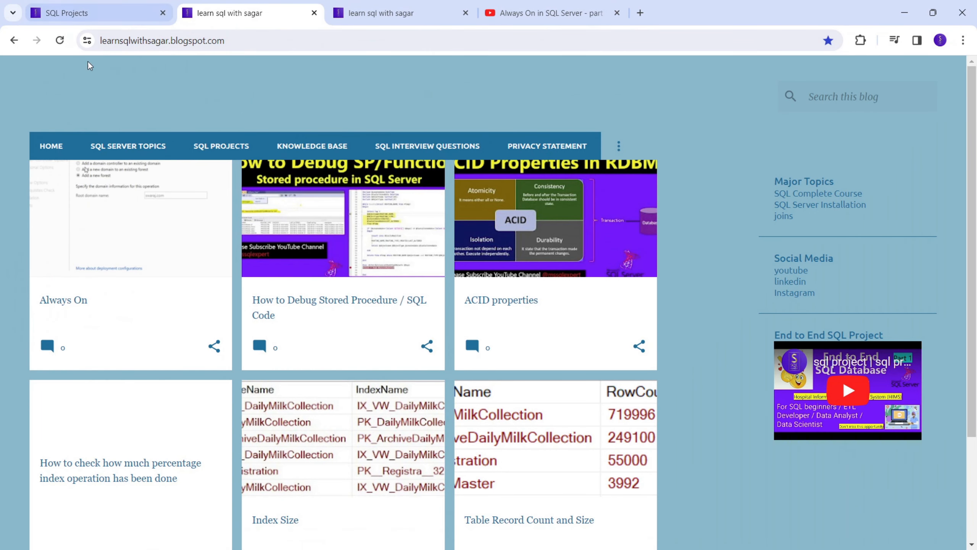
left_click(115, 147)
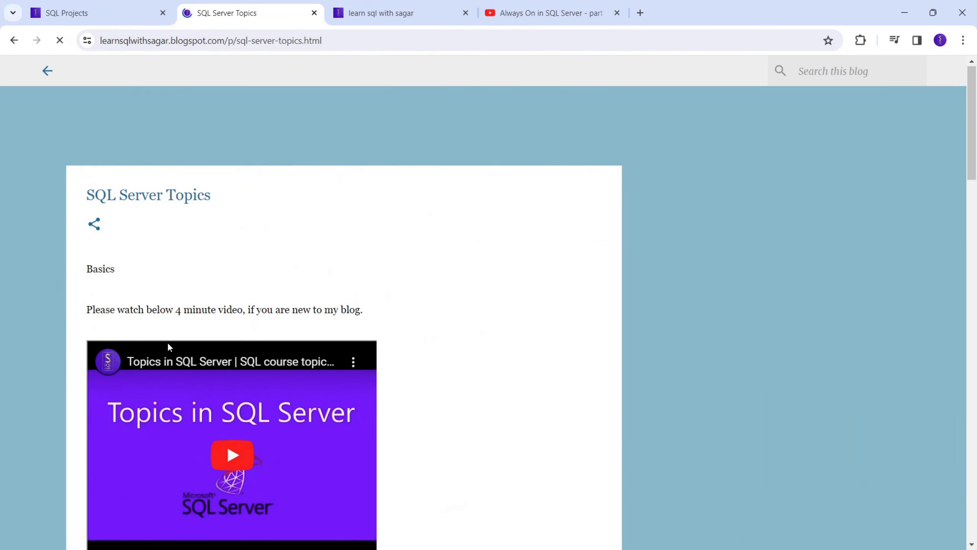
scroll(168, 346, "down", 10)
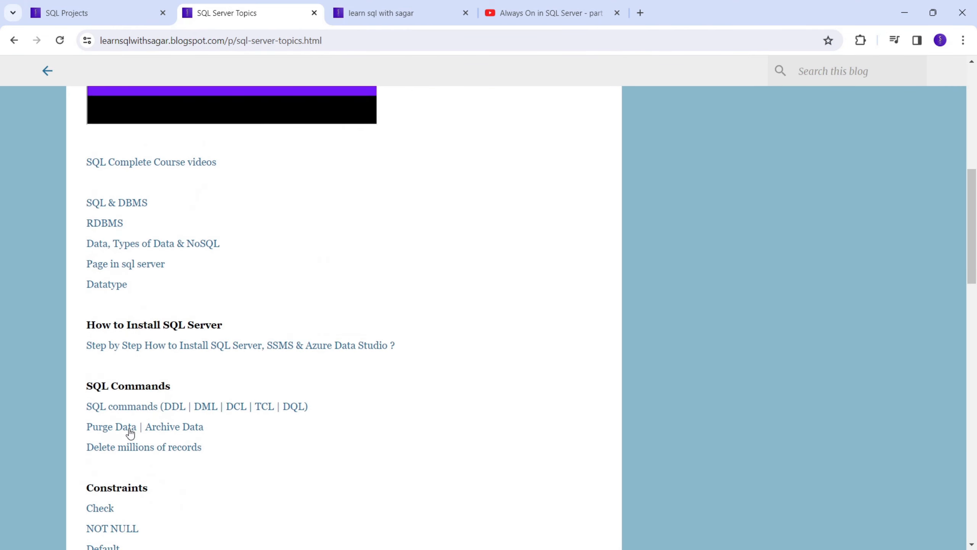
left_click(143, 408)
scroll(289, 309, "down", 20)
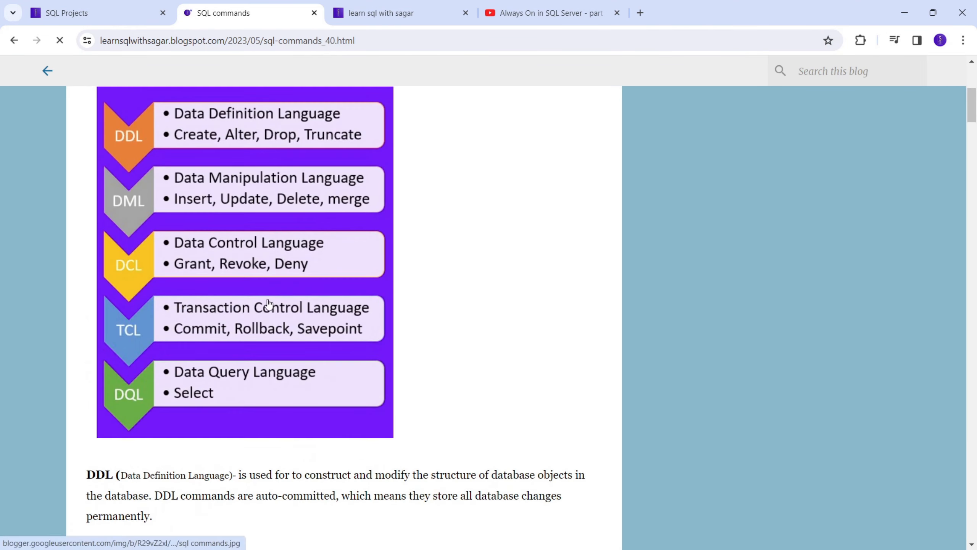
scroll(248, 304, "down", 10)
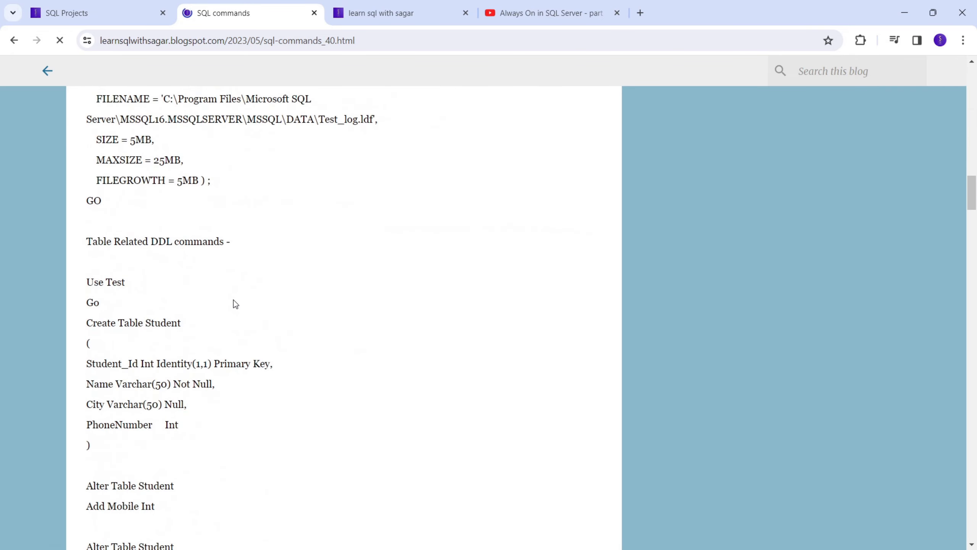
scroll(88, 204, "up", 2)
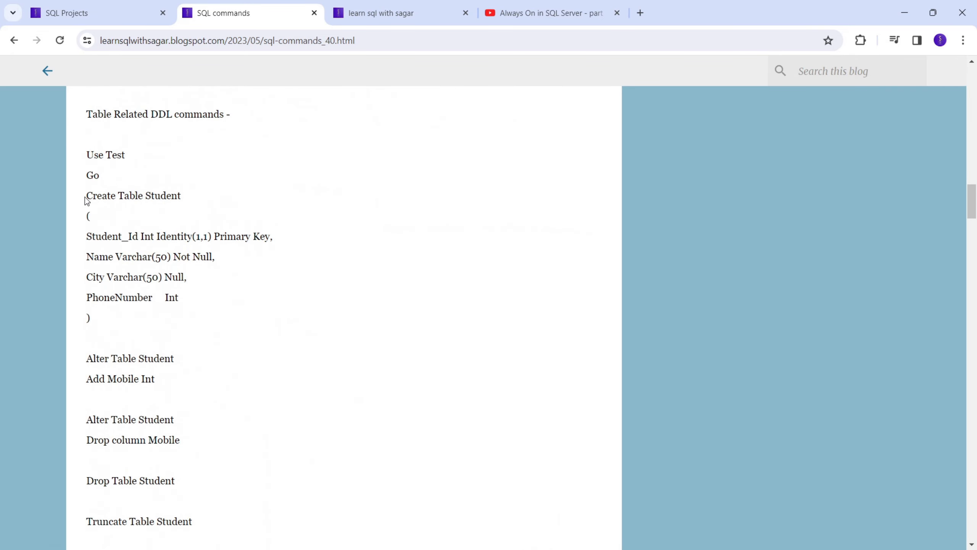
left_click_drag(87, 197, 138, 338)
key("ctrl+c")
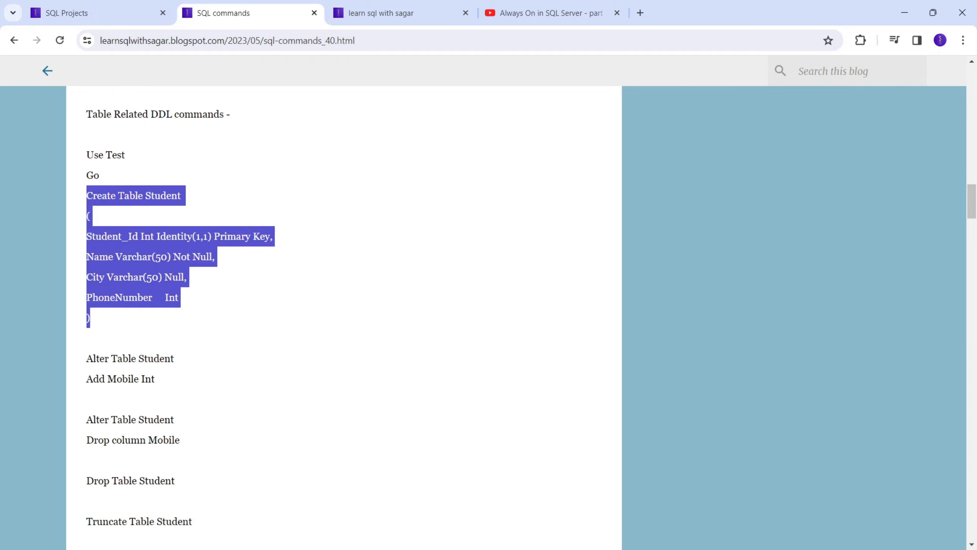
key("alt+Tab")
key("ctrl+v")
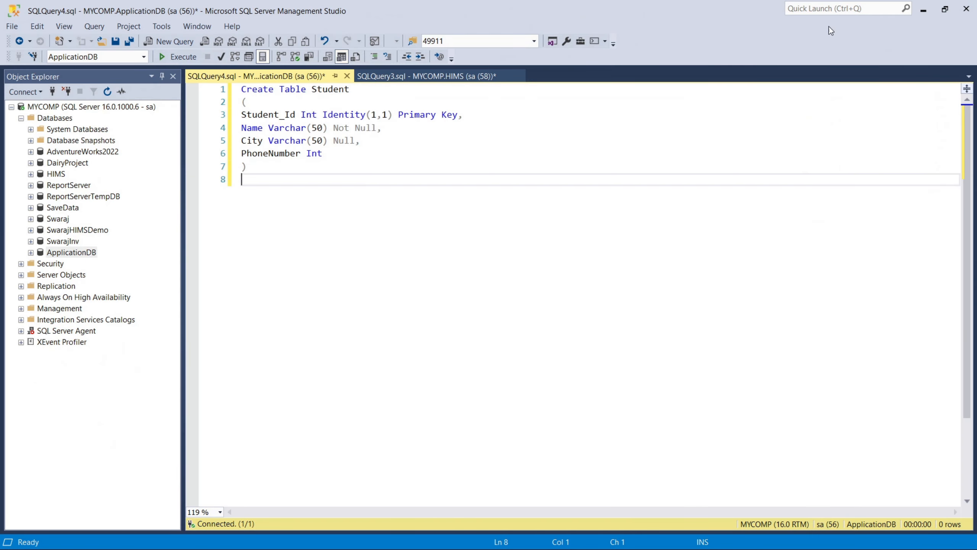
Step: Copy the Select statement and four Insert Into Student lines from the blog
left_click(921, 10)
scroll(158, 373, "down", 6)
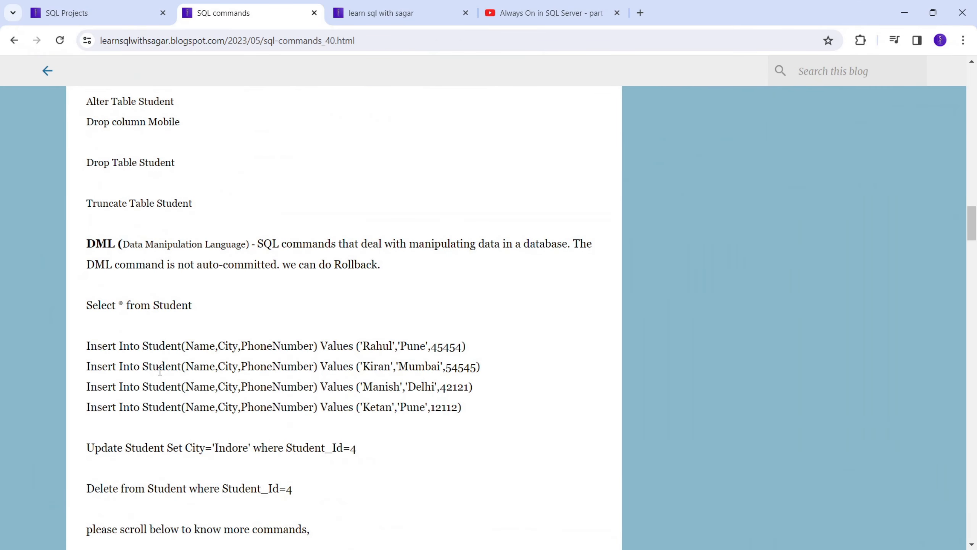
left_click_drag(87, 281, 470, 349)
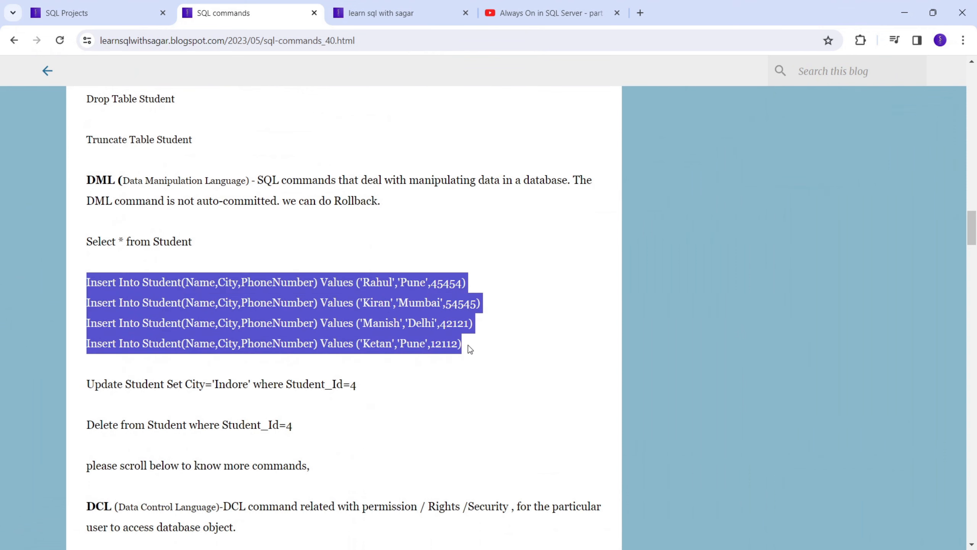
left_click_drag(87, 241, 500, 355)
key("ctrl+c")
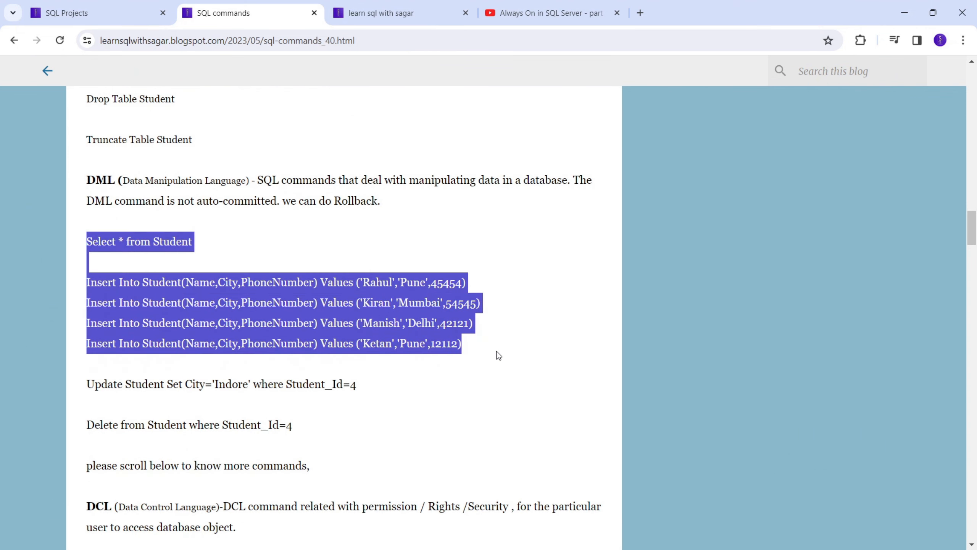
left_click(904, 12)
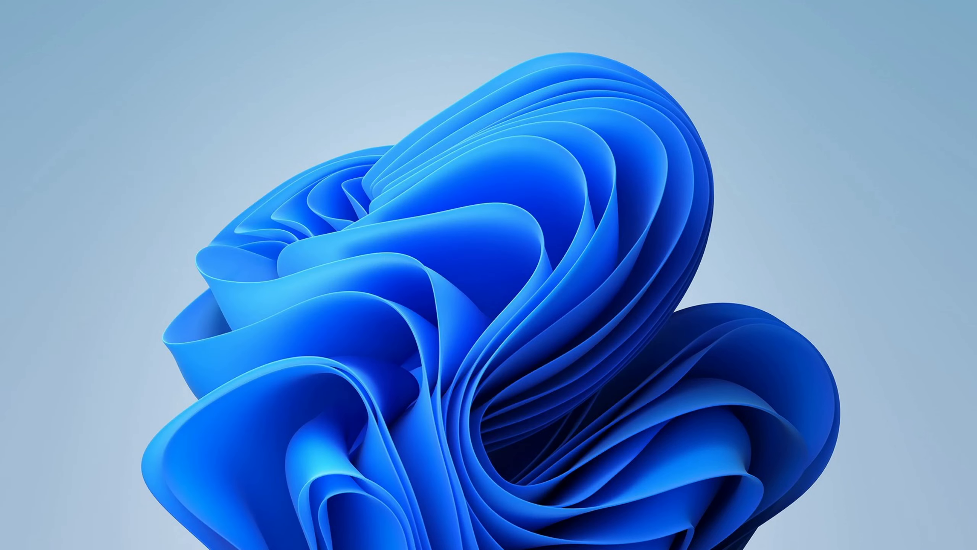
left_click(331, 548)
Step: Paste the Select and Insert statements, then run Create Table Student alone
key("Return")
key("Return")
key("ctrl+v")
key("Return")
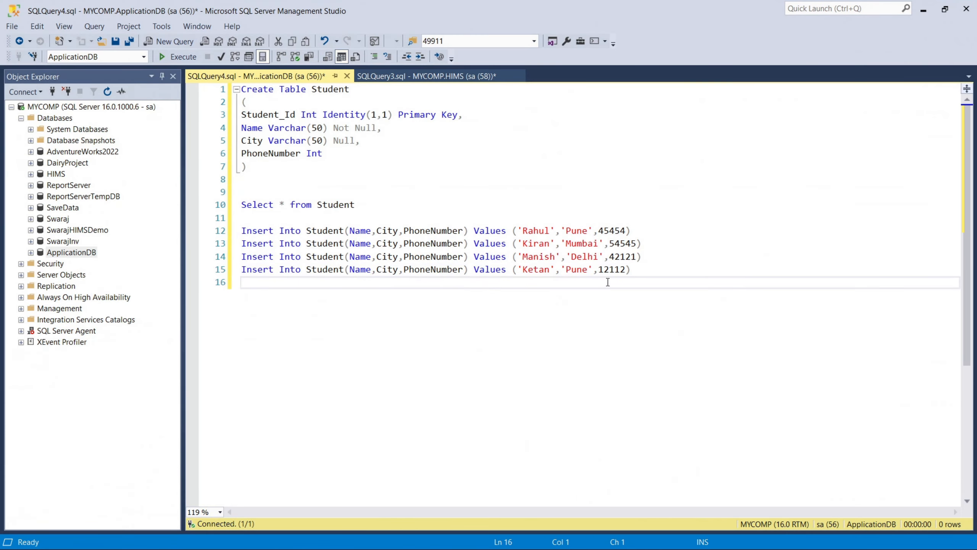
left_click_drag(247, 166, 241, 89)
left_click(158, 56)
Step: Run the four Student inserts, then Select * from Student to list the rows
left_click(639, 265)
left_click_drag(640, 266, 241, 230)
left_click(170, 56)
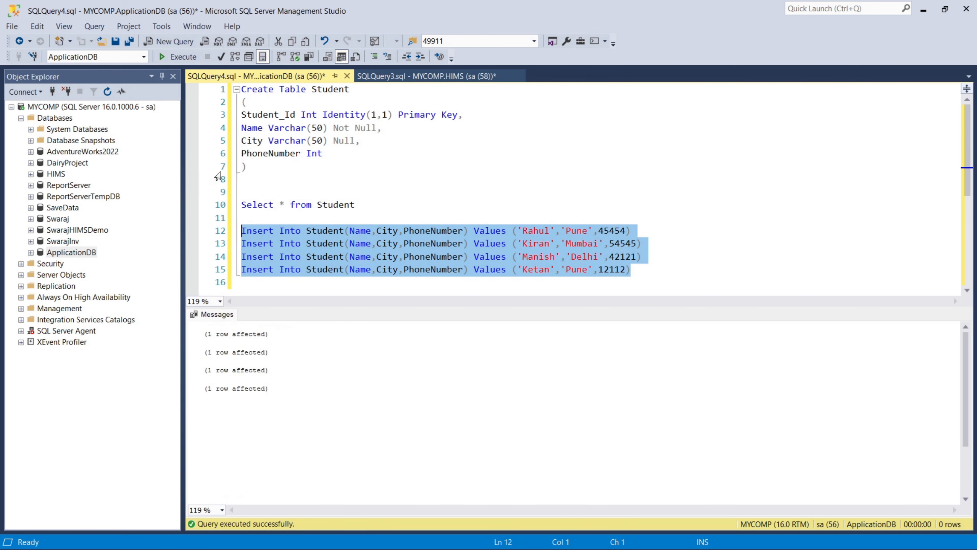
left_click_drag(358, 204, 181, 213)
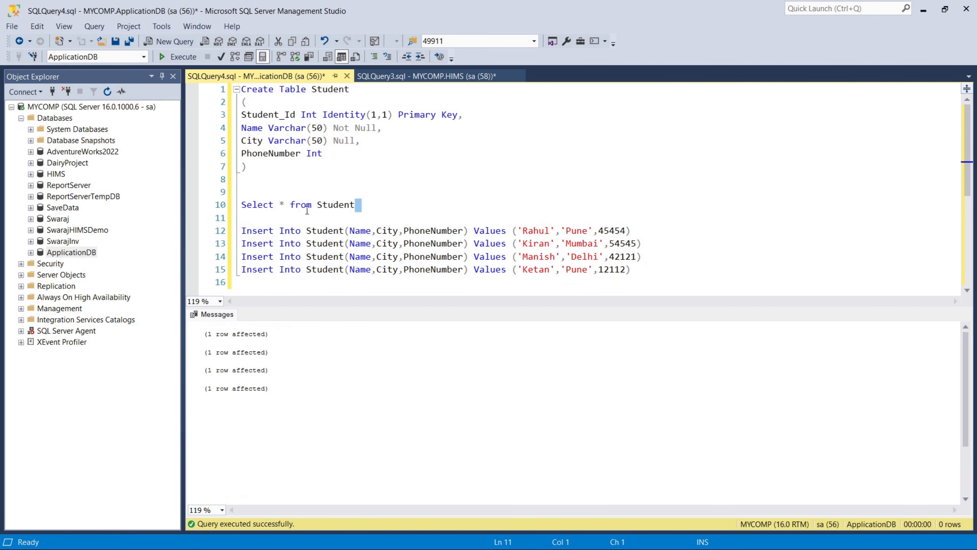
left_click_drag(356, 204, 191, 204)
left_click(168, 58)
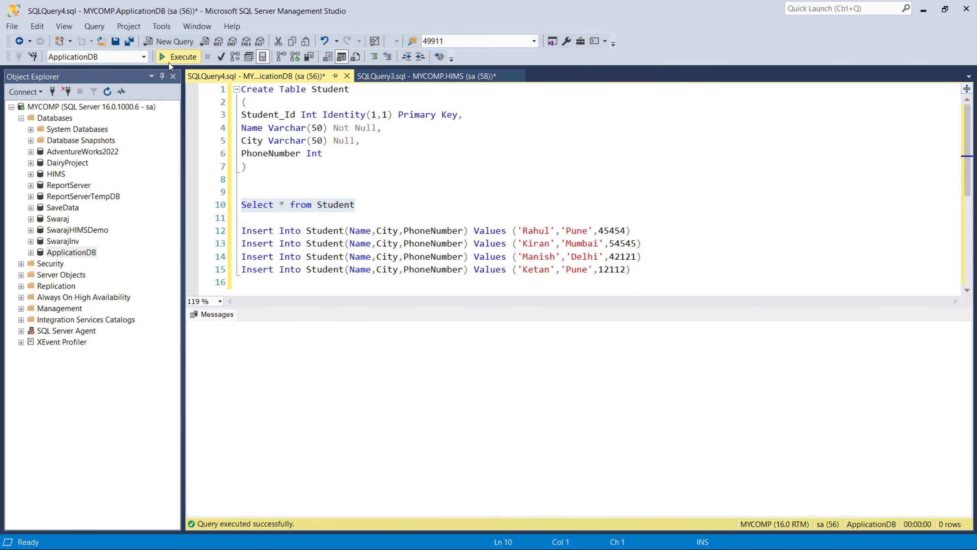
Step: Add another Select * from Student line and expand ApplicationDB in Object Explorer
left_click(686, 279)
key("Return")
type("Select * from Student")
scroll(334, 226, "down", 1)
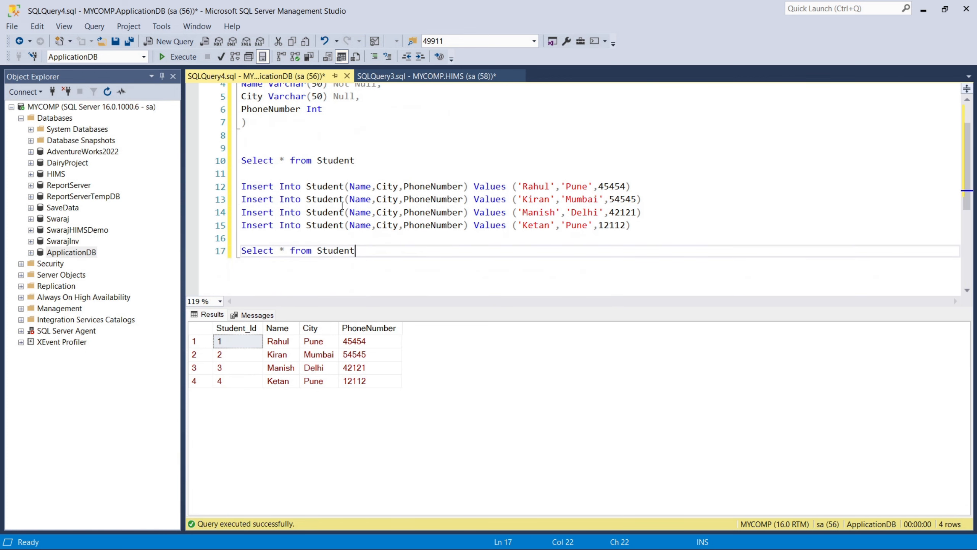
left_click(60, 257)
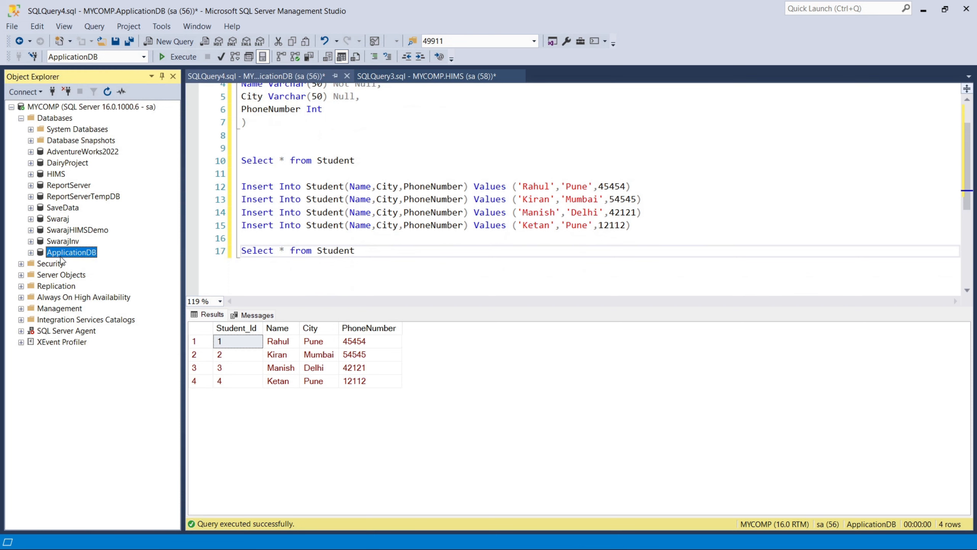
key("F2")
left_click(30, 253)
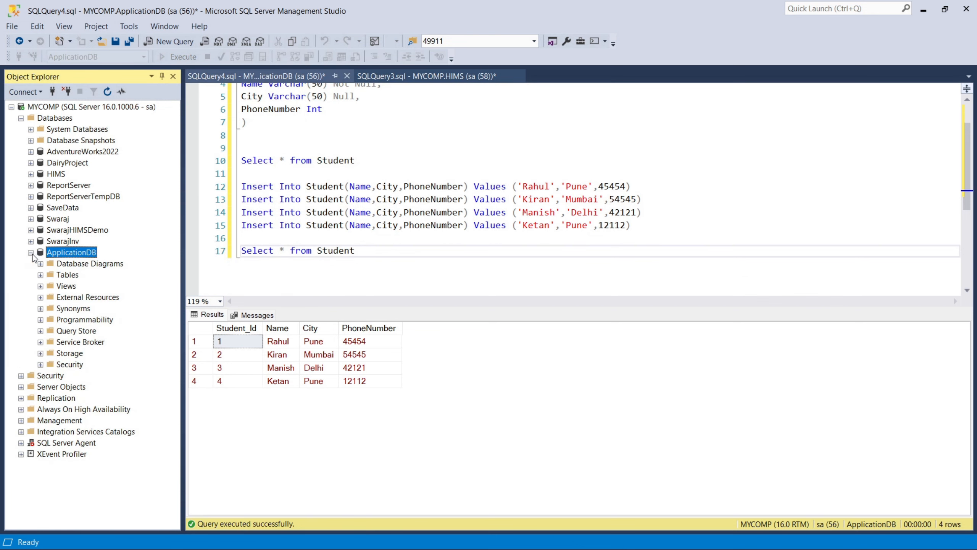
Step: Expand ApplicationDB's Tables folder to confirm dbo.Student, then bring up the database's context menu
double_click(73, 275)
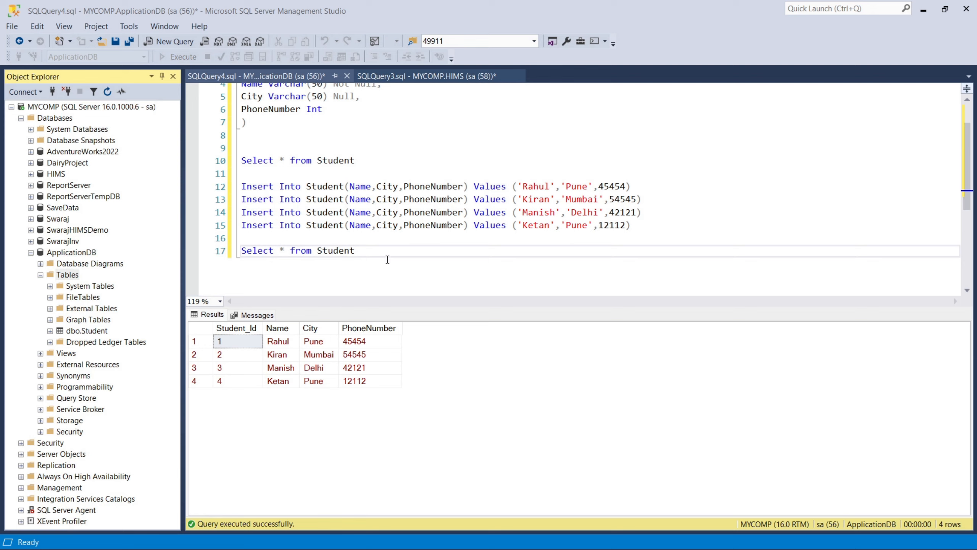
left_click_drag(371, 227, 242, 226)
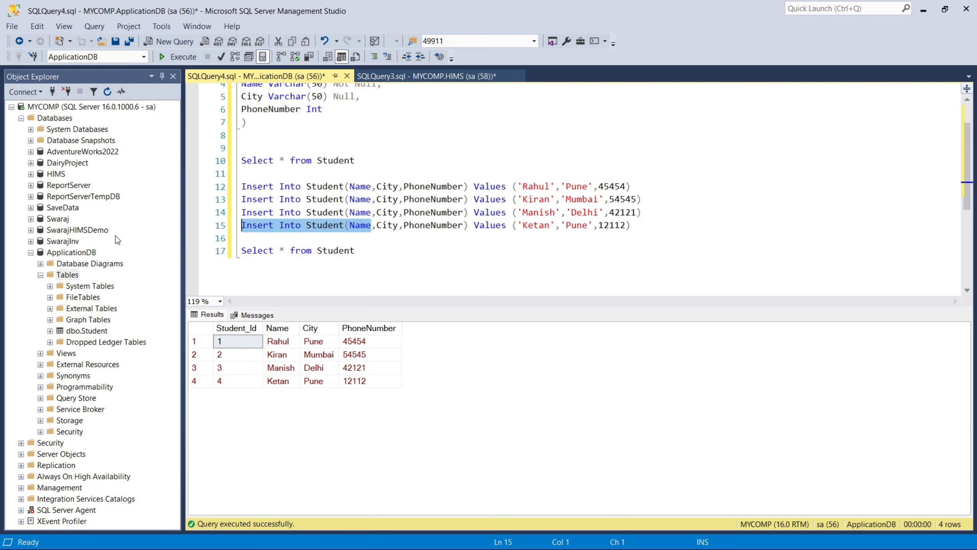
right_click(76, 253)
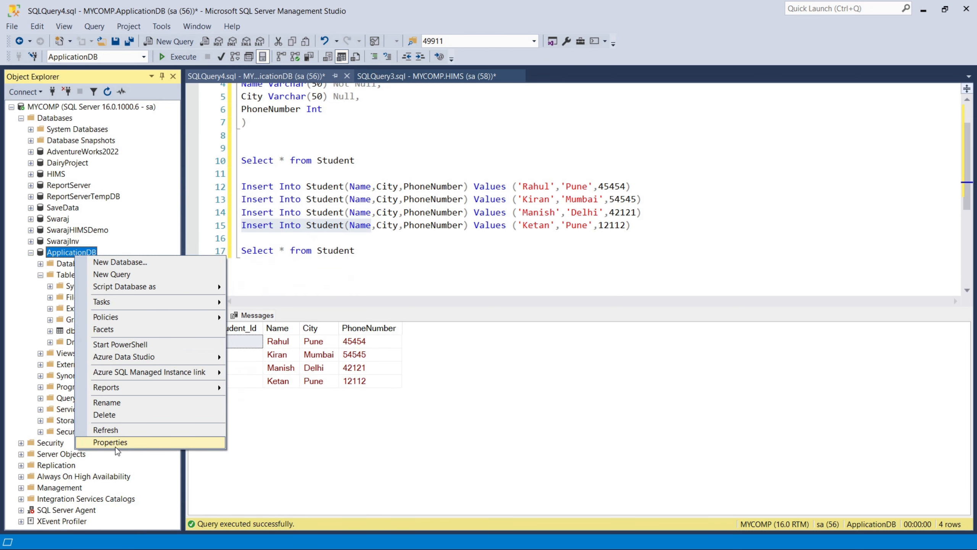
Step: Review ApplicationDB's Options page in Properties and close it without changes
left_click(116, 446)
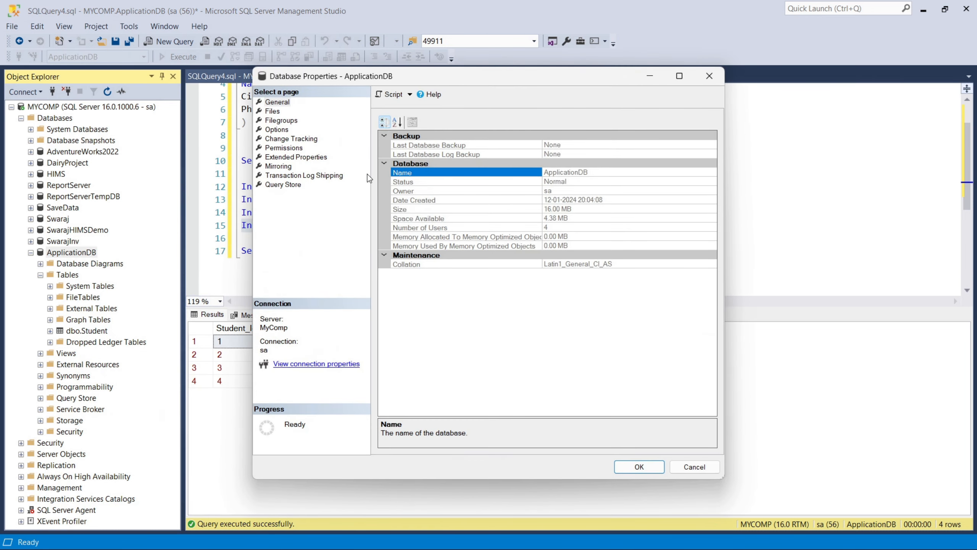
left_click(277, 129)
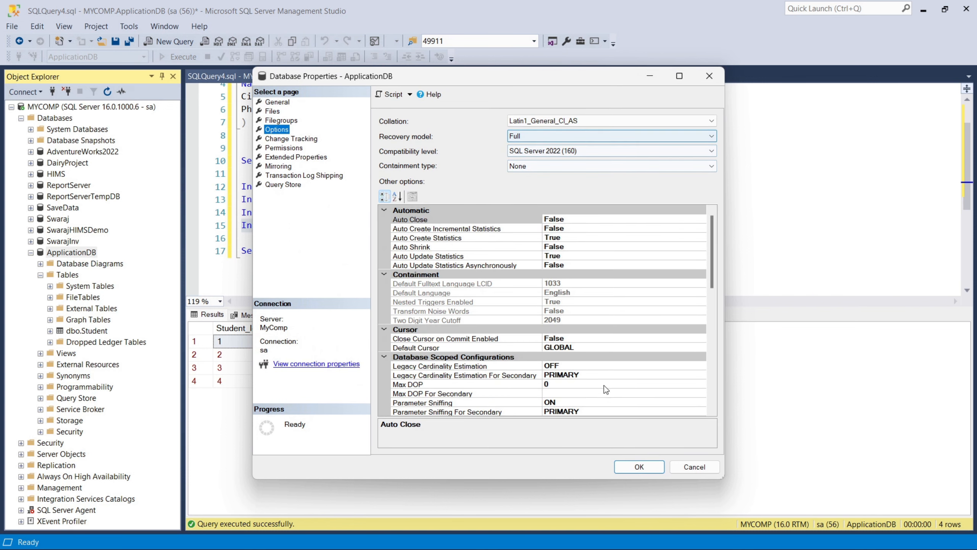
left_click(688, 471)
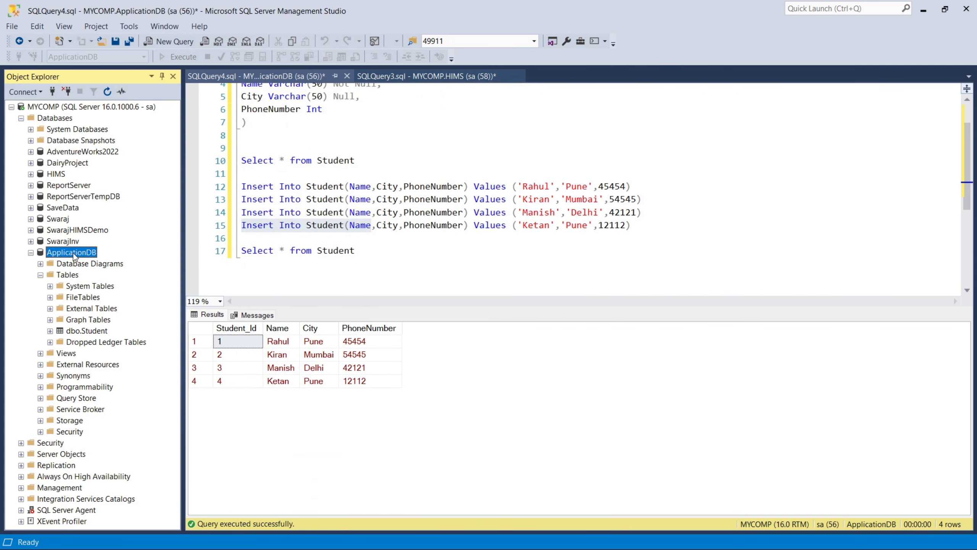
Step: Open Tasks > Ship Transaction Logs for ApplicationDB
right_click(74, 252)
mouse_move(112, 301)
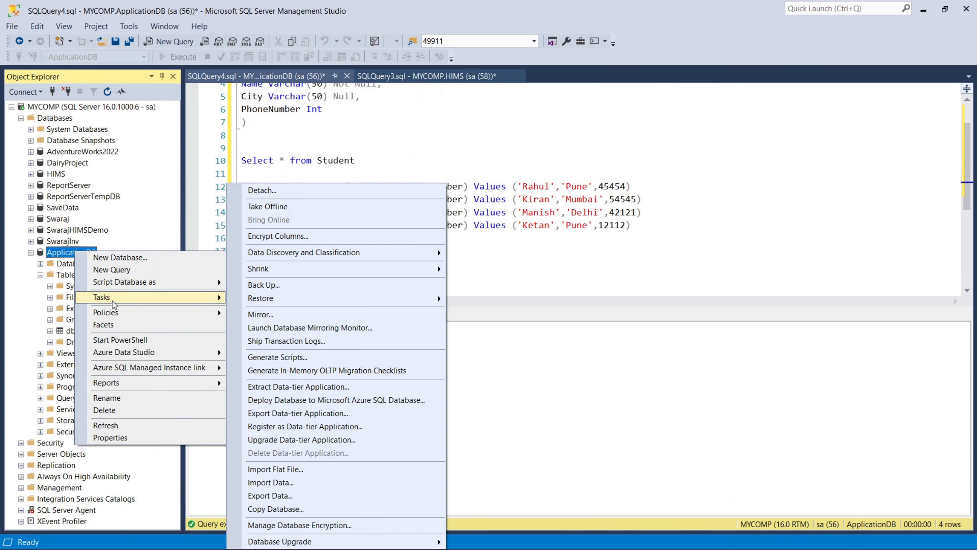
left_click(261, 342)
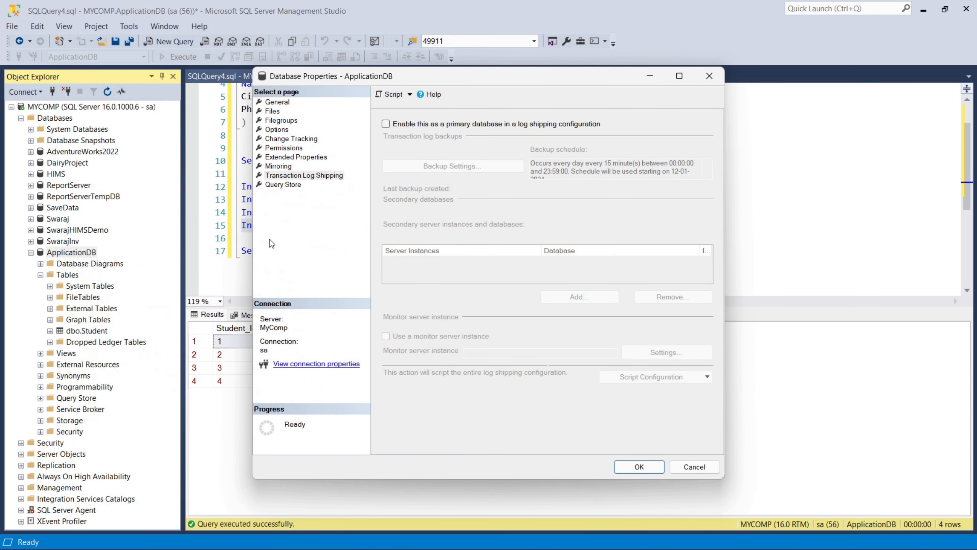
Step: Enable ApplicationDB as a log-shipping primary, start SQL Server Agent, and open Backup Settings
left_click(395, 126)
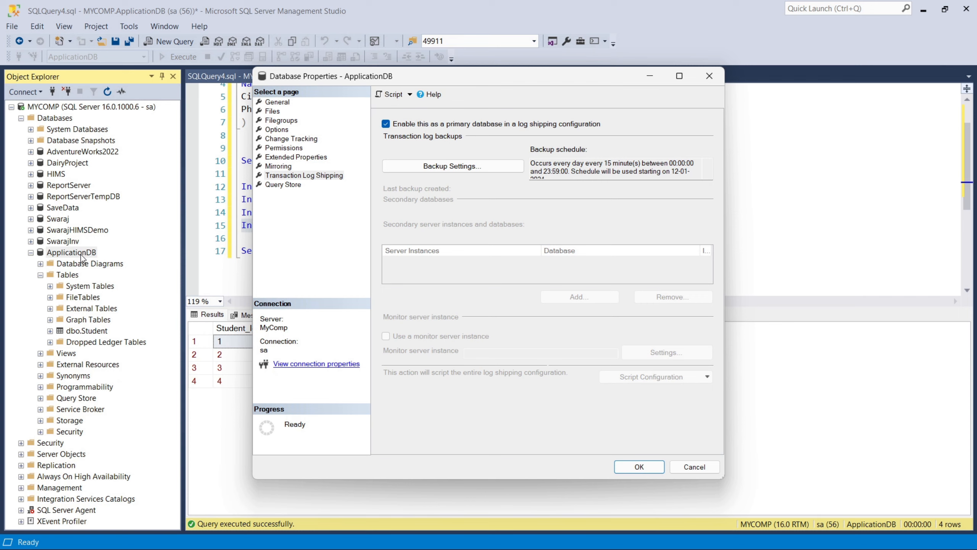
left_click(50, 511)
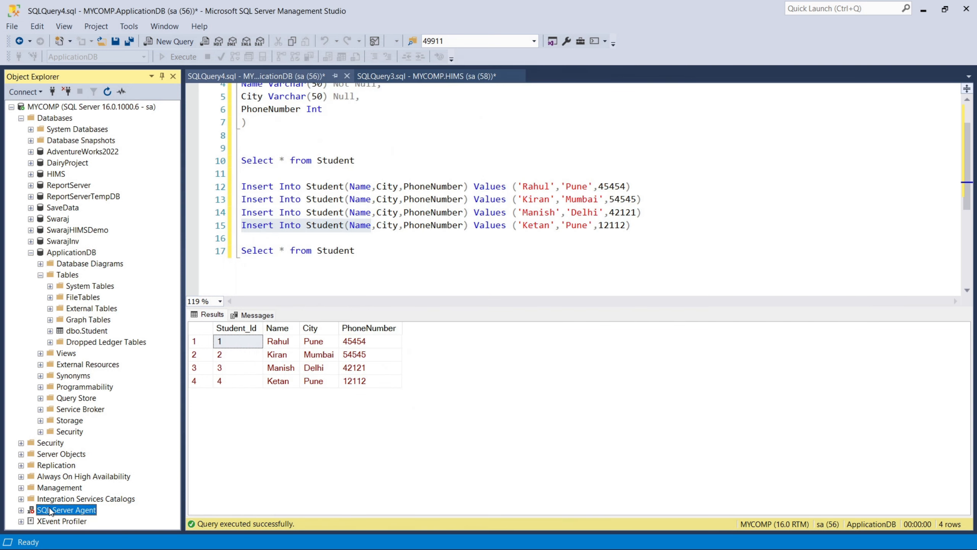
right_click(50, 511)
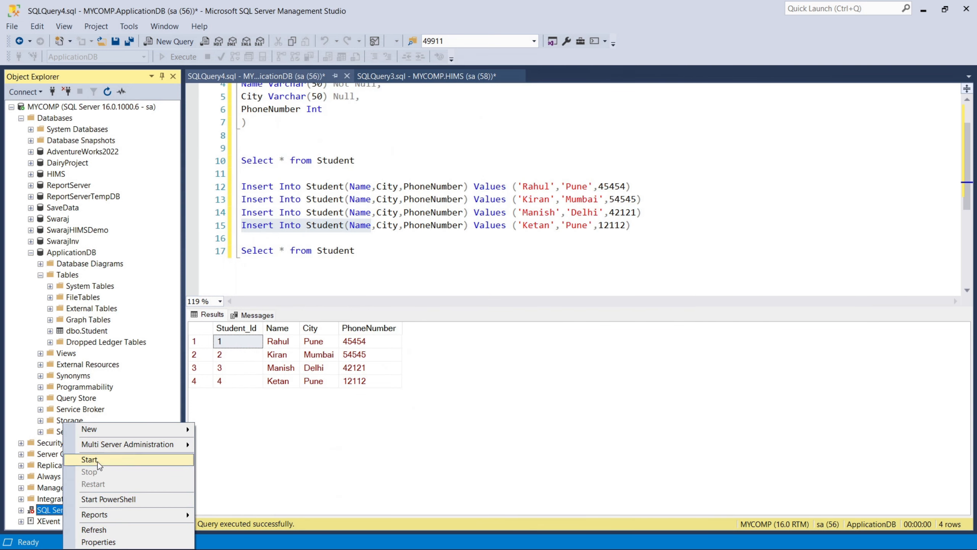
left_click(97, 458)
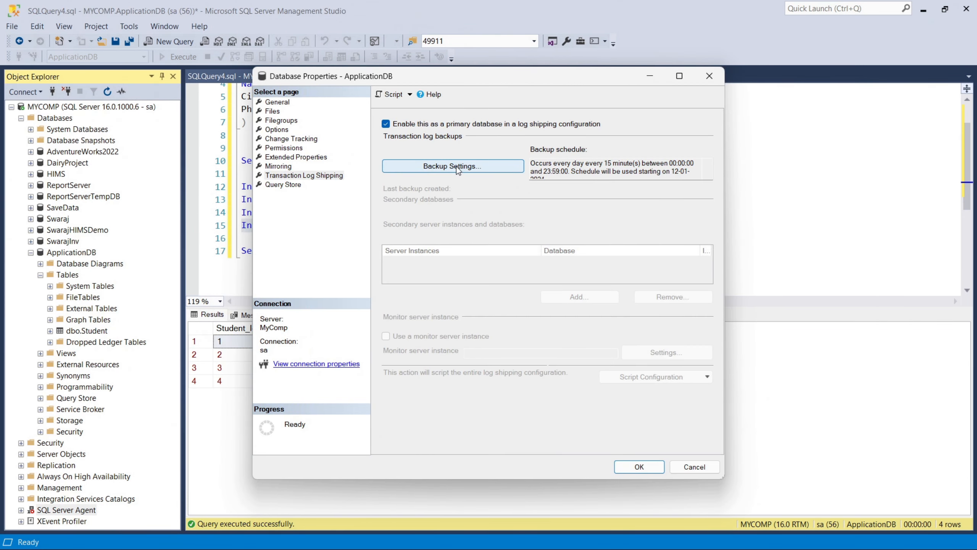
left_click(457, 166)
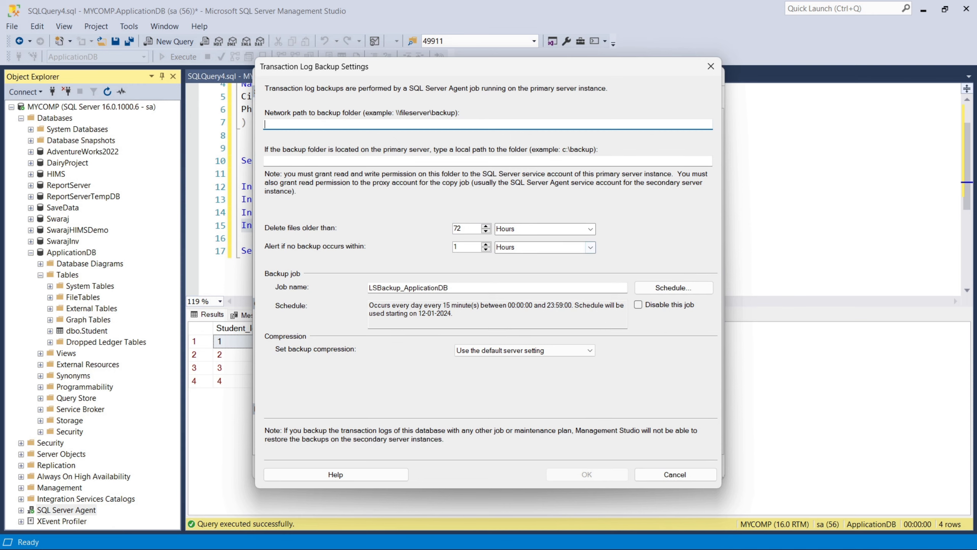
left_click(461, 549)
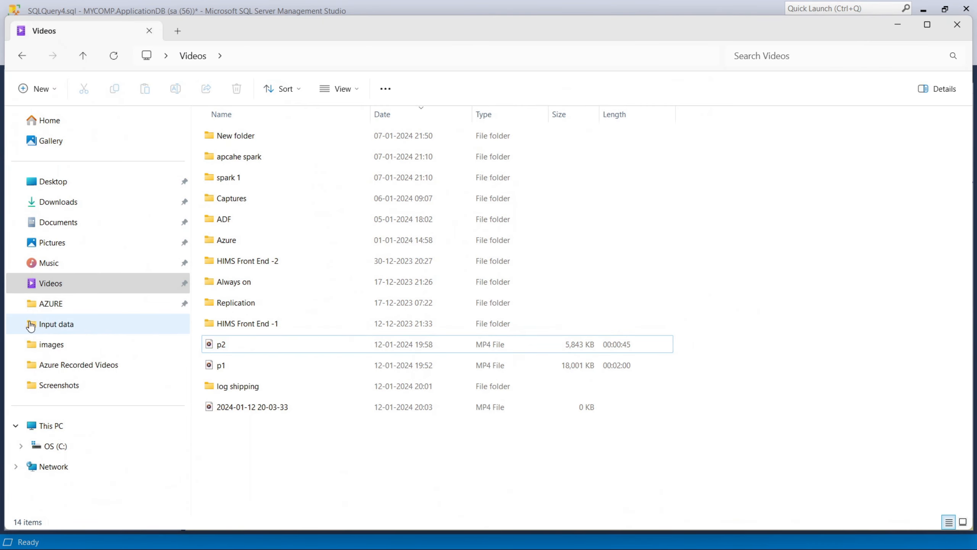
Step: Share the C:\Logshipping folder on the network with Everyone at Read/Write
left_click(54, 447)
left_click(264, 245)
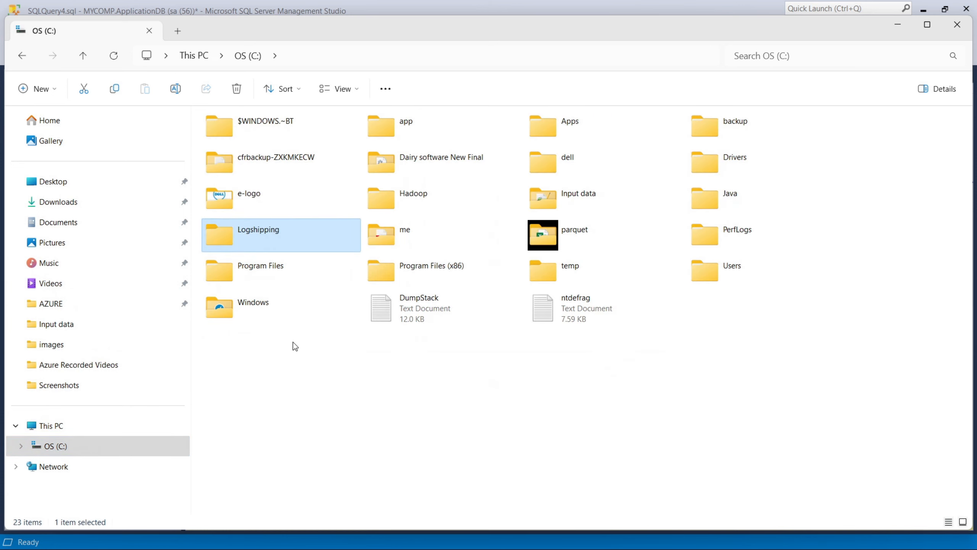
right_click(257, 235)
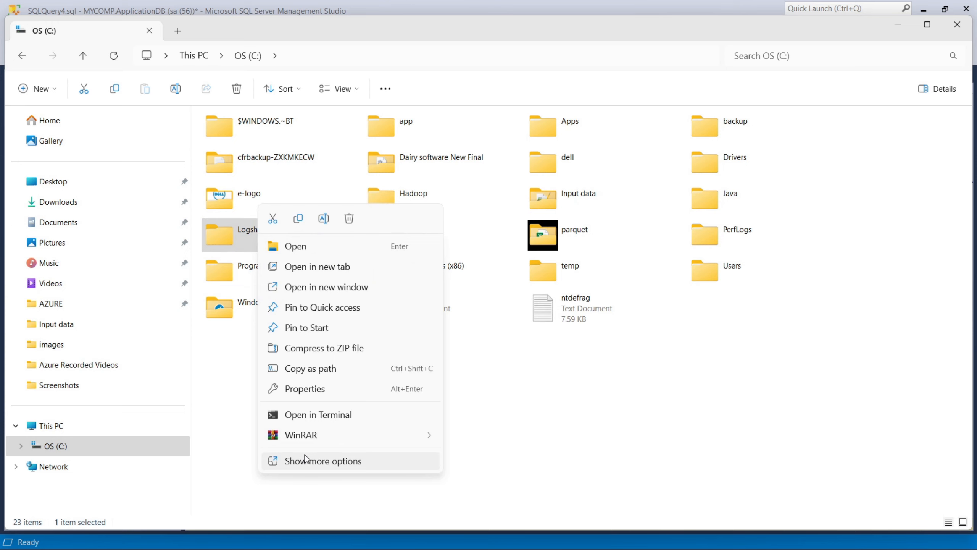
left_click(313, 396)
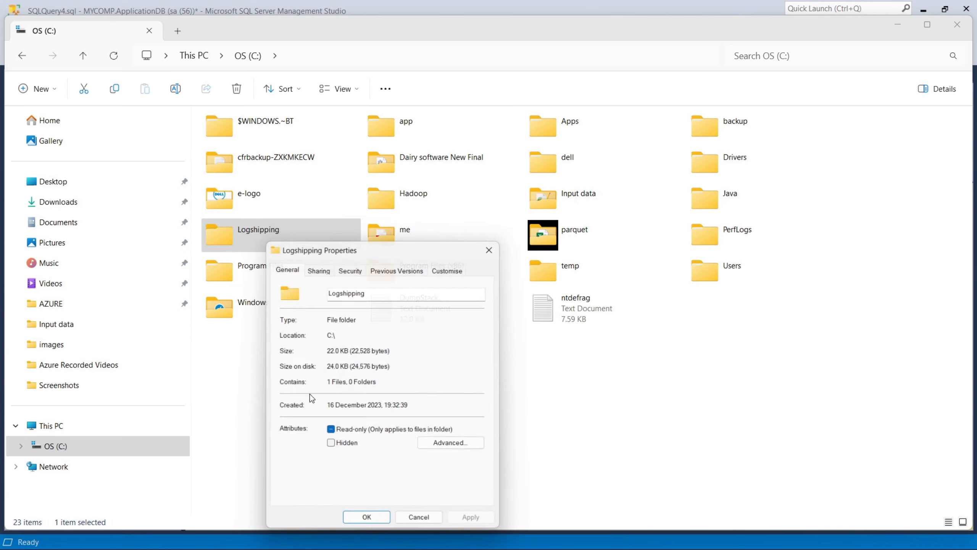
left_click(320, 267)
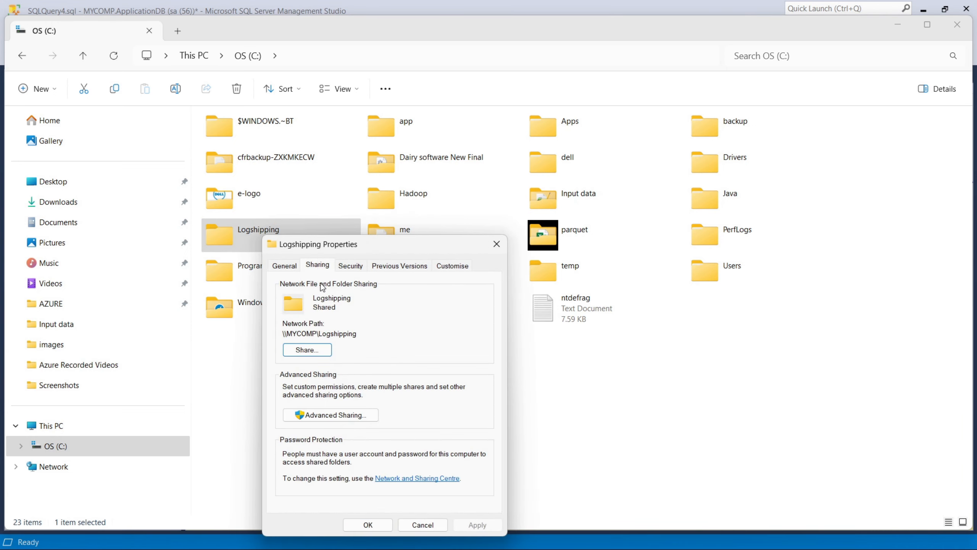
left_click(322, 351)
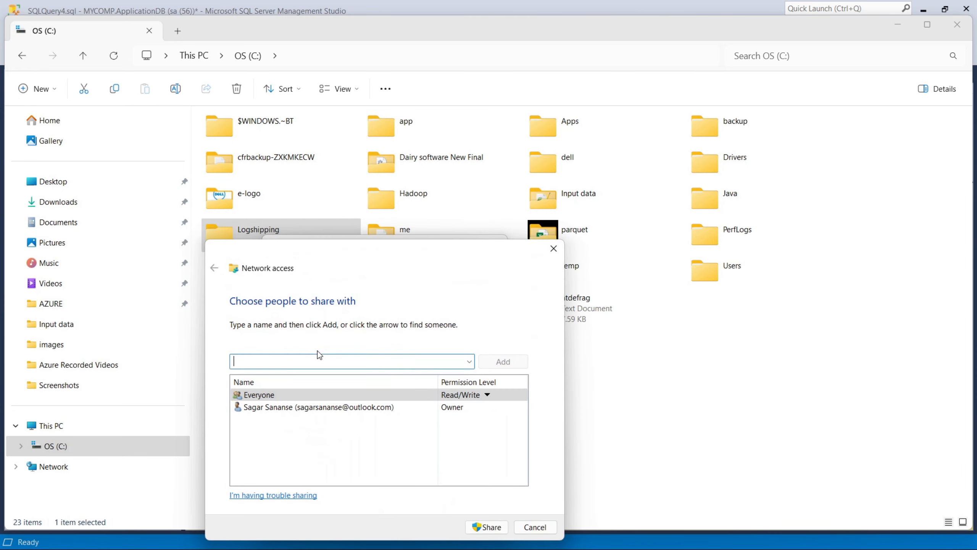
left_click(271, 397)
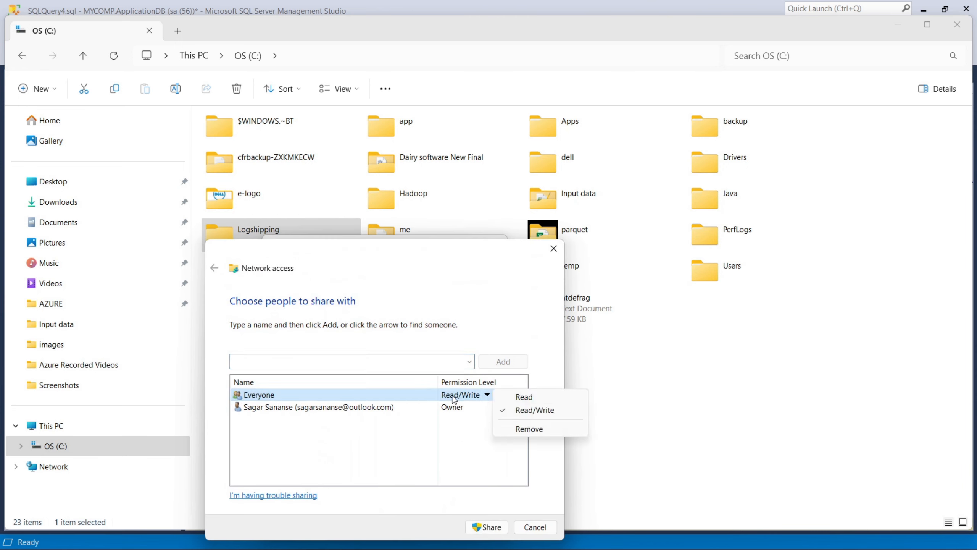
left_click(295, 362)
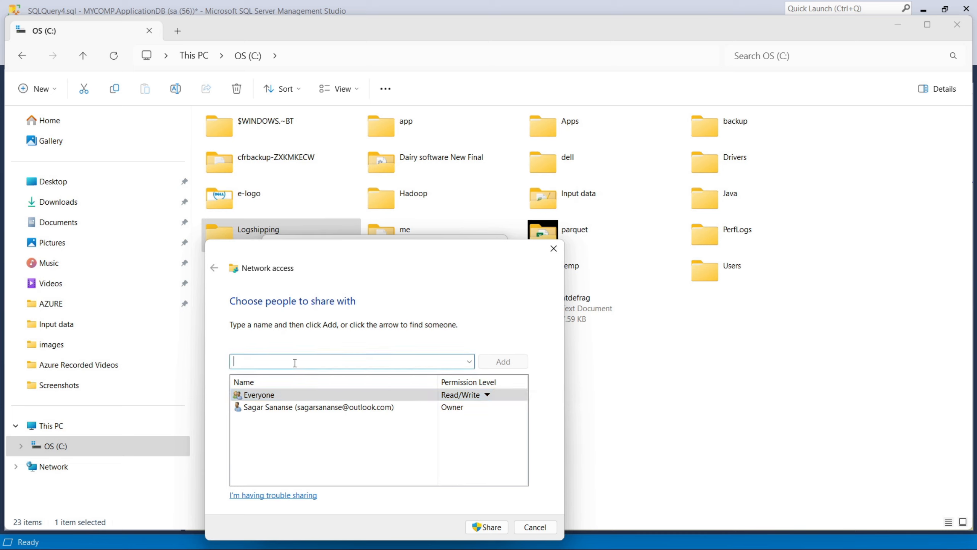
left_click(498, 528)
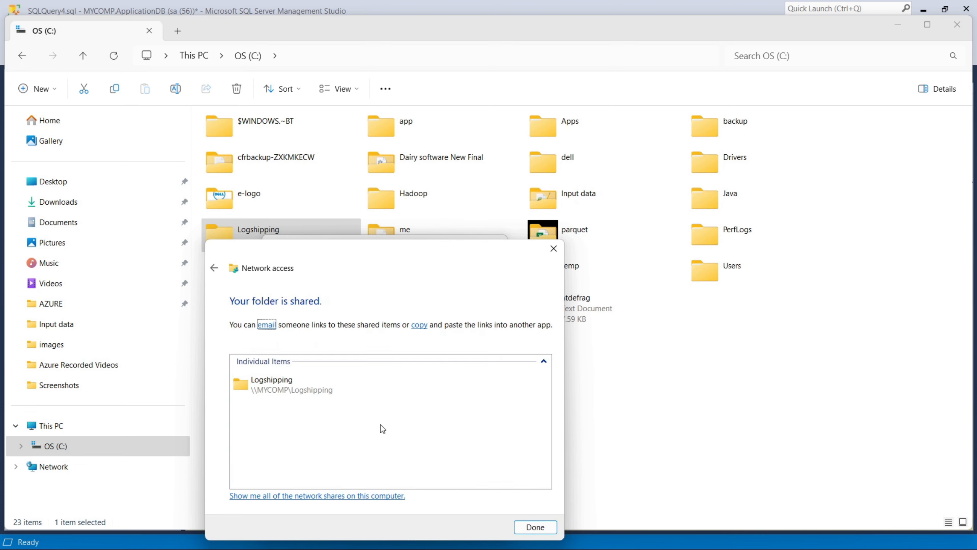
left_click(300, 393)
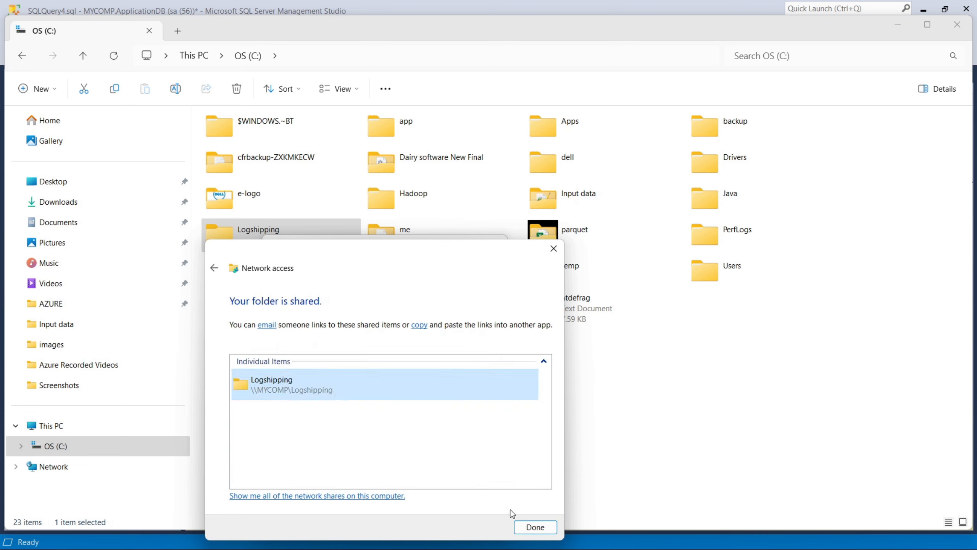
left_click(535, 528)
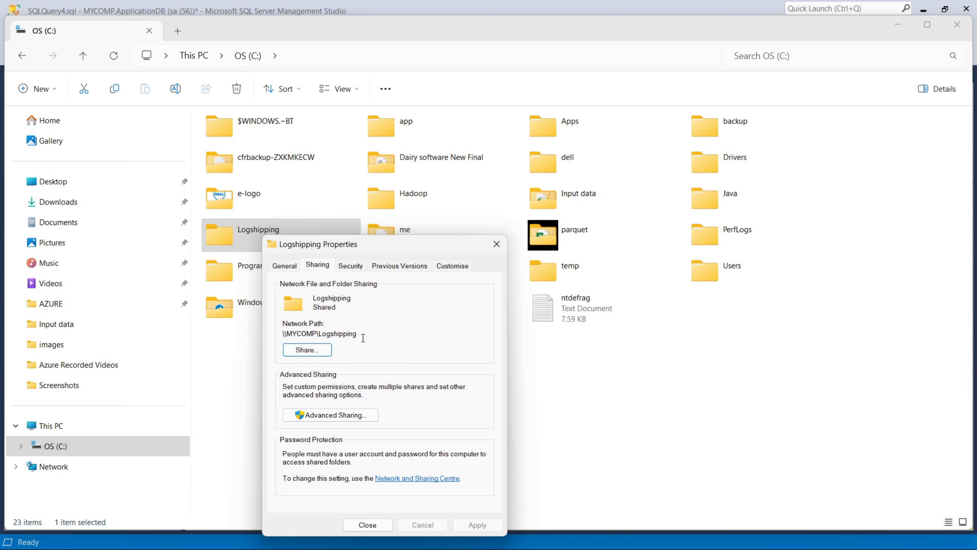
Step: Copy the network path \\MYCOMP\Logshipping and close the folder properties
left_click_drag(363, 338, 271, 337)
key("ctrl+c")
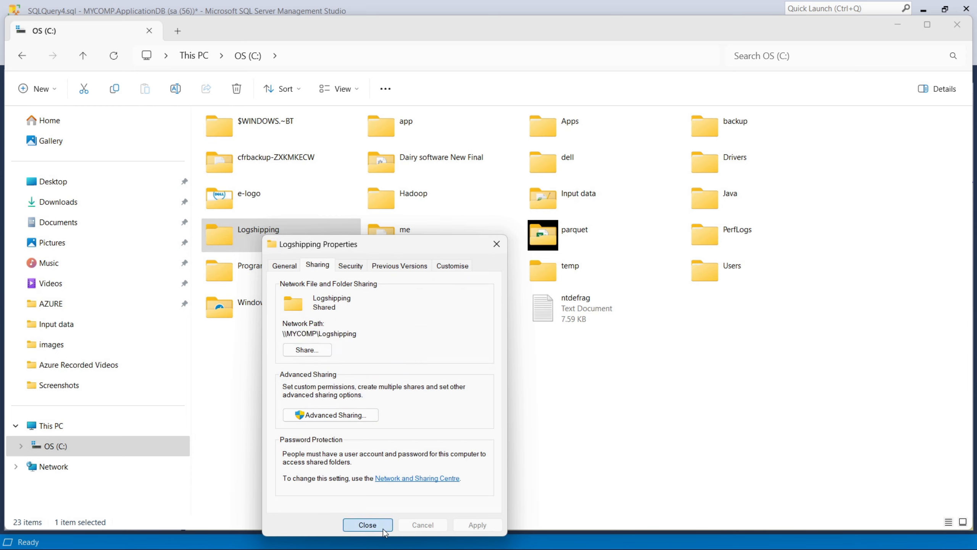
left_click(384, 530)
key("alt+Tab")
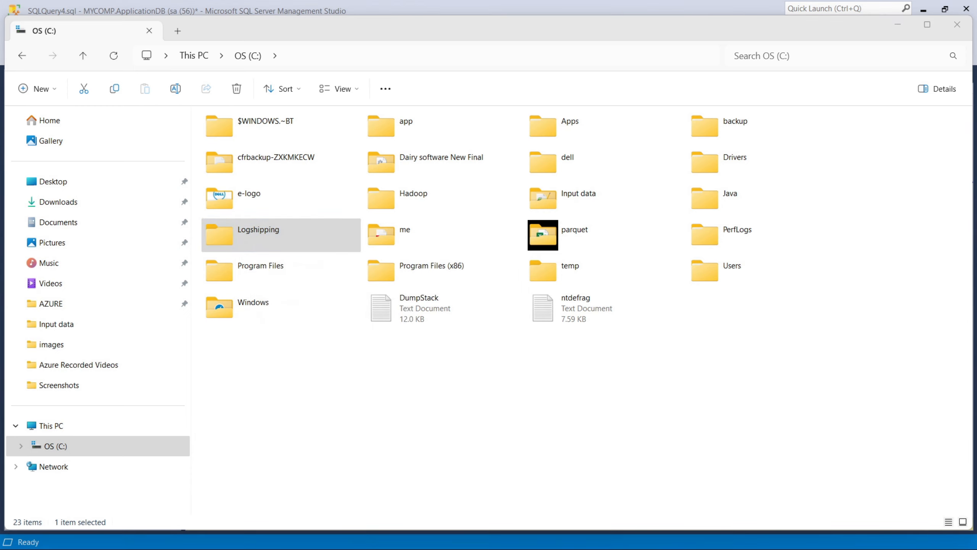
Step: Paste \\MYCOMP\Logshipping as the backup folder network path and check the 72-hour retention value
key("ctrl+v")
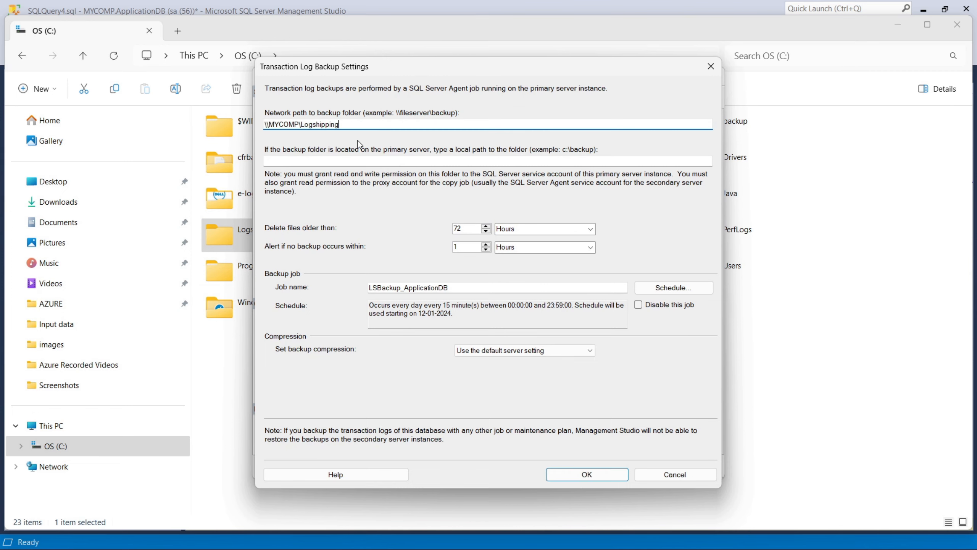
left_click(372, 161)
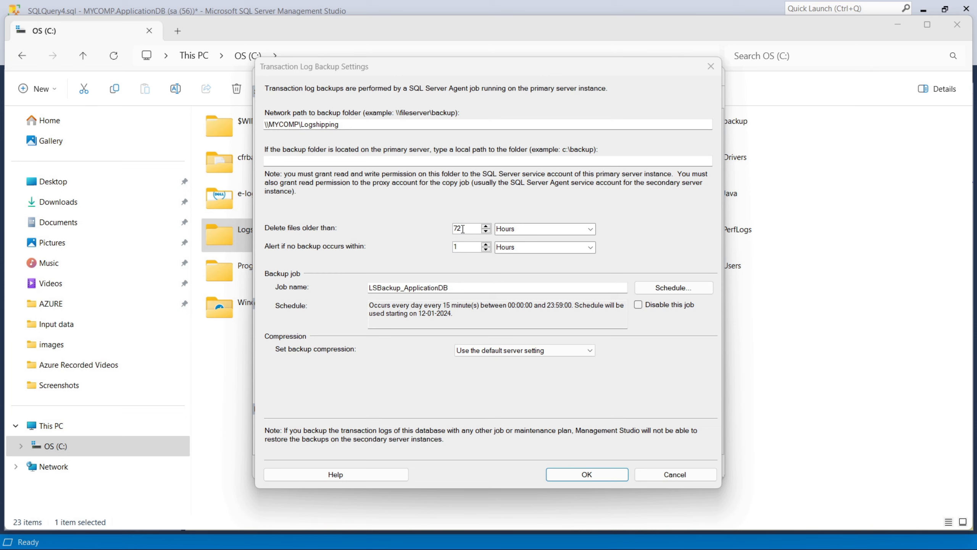
double_click(463, 228)
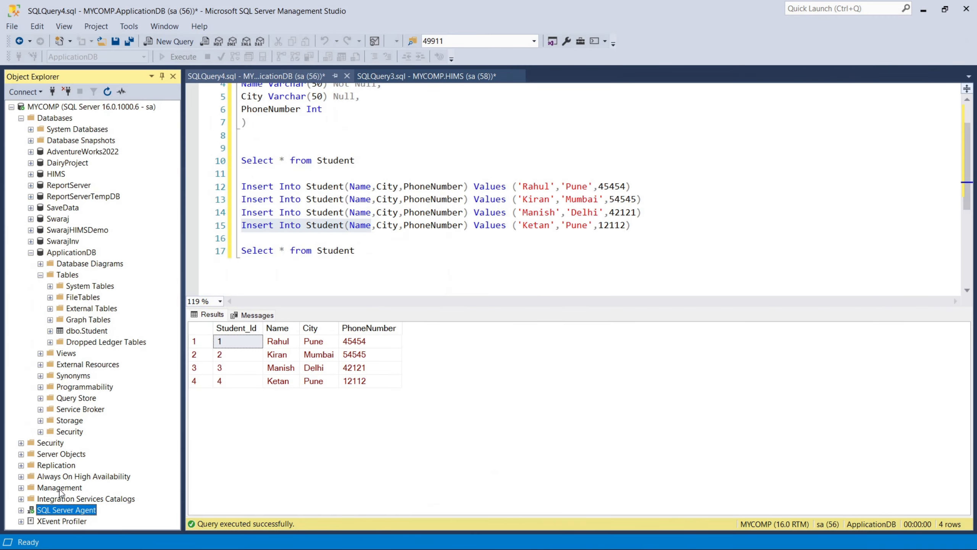
Step: Expand SQL Server Agent > Jobs and widen Object Explorer to read the eight job names
left_click(21, 510)
double_click(52, 464)
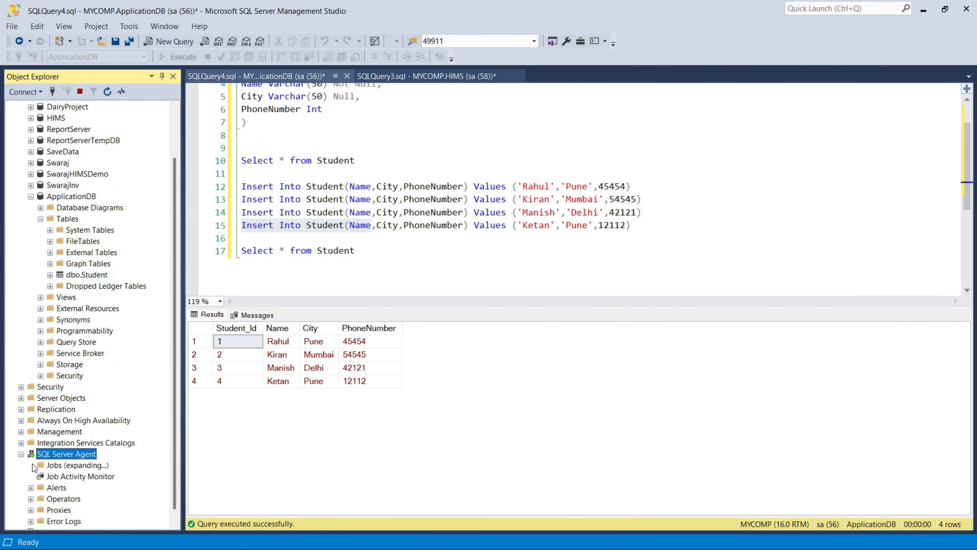
scroll(138, 433, "down", 2)
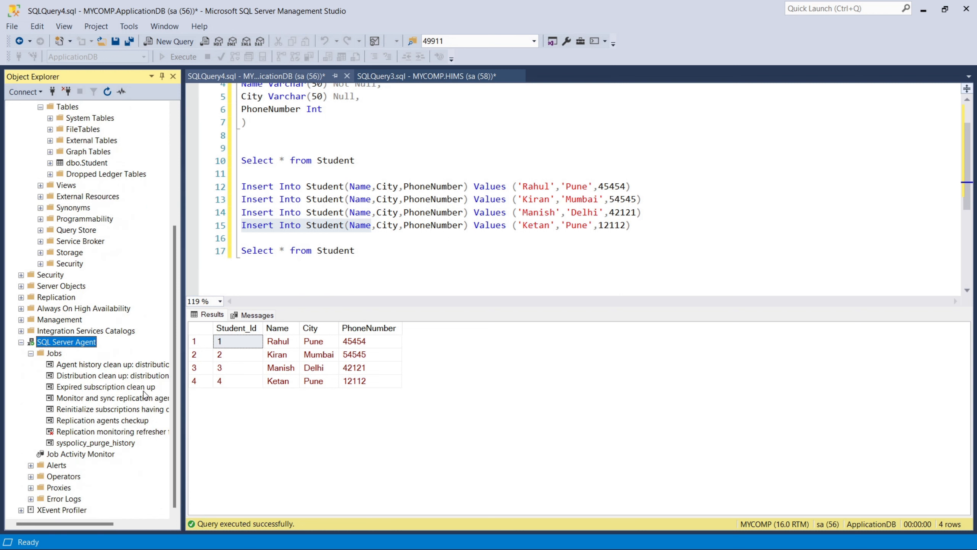
left_click_drag(184, 393, 232, 393)
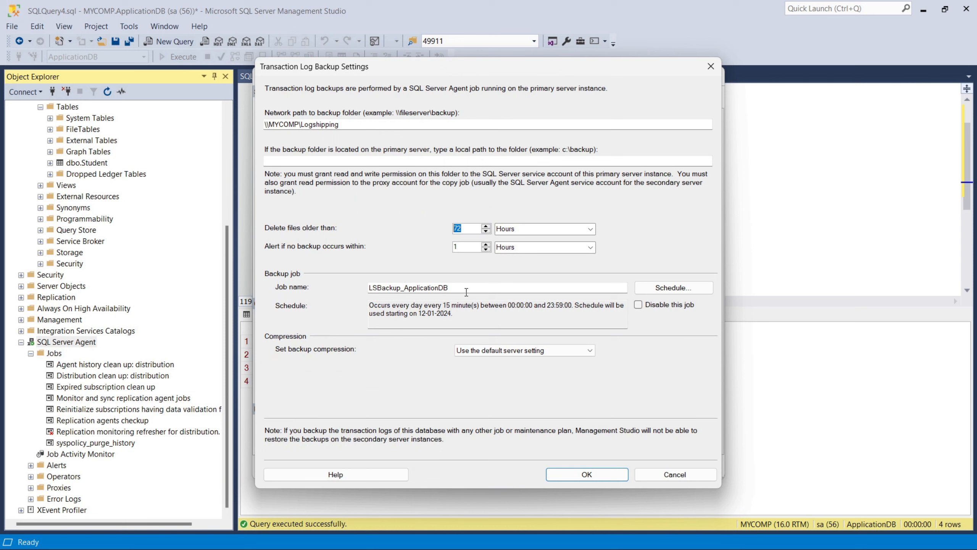
Step: Change the log backup job schedule from every 15 minutes to every 1 minute
left_click(653, 291)
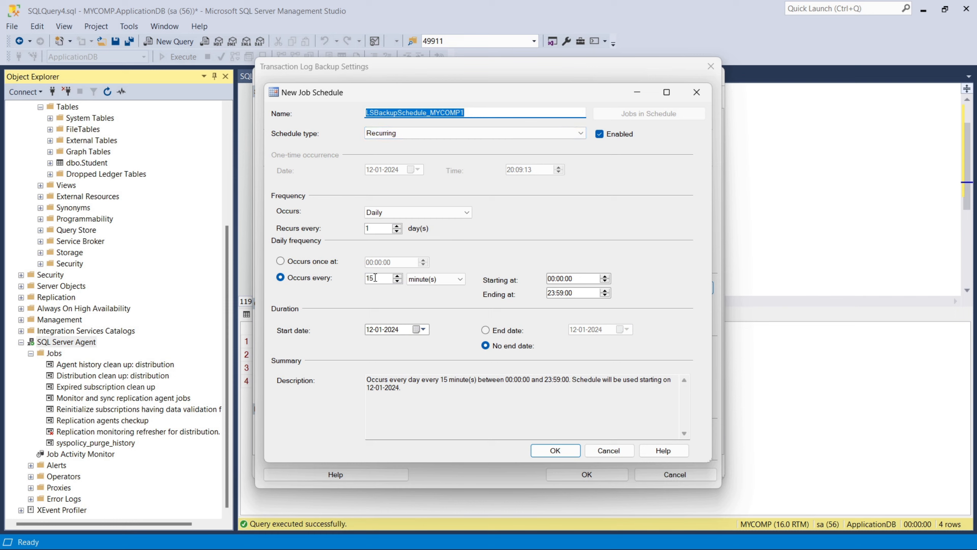
left_click_drag(375, 279, 333, 278)
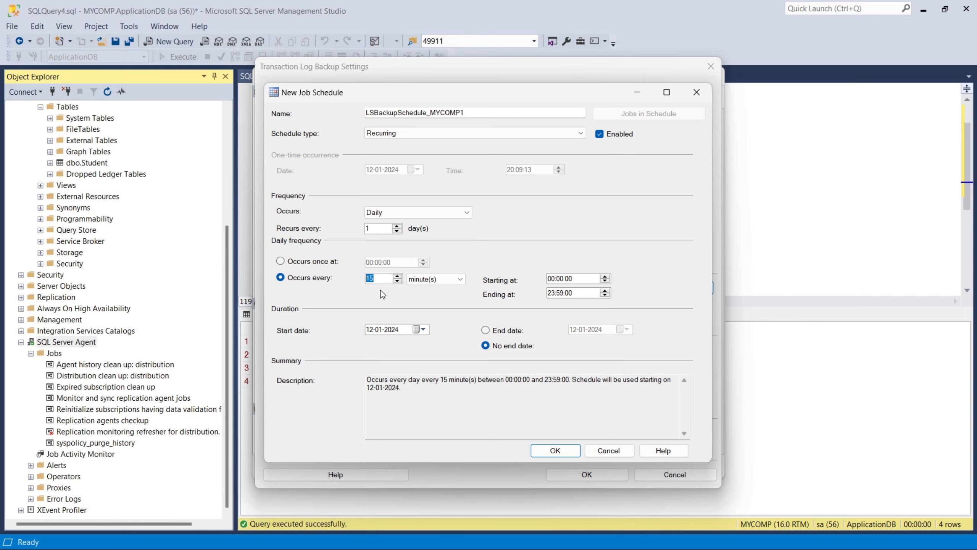
type("2")
key("BackSpace")
left_click(397, 278)
left_click(551, 455)
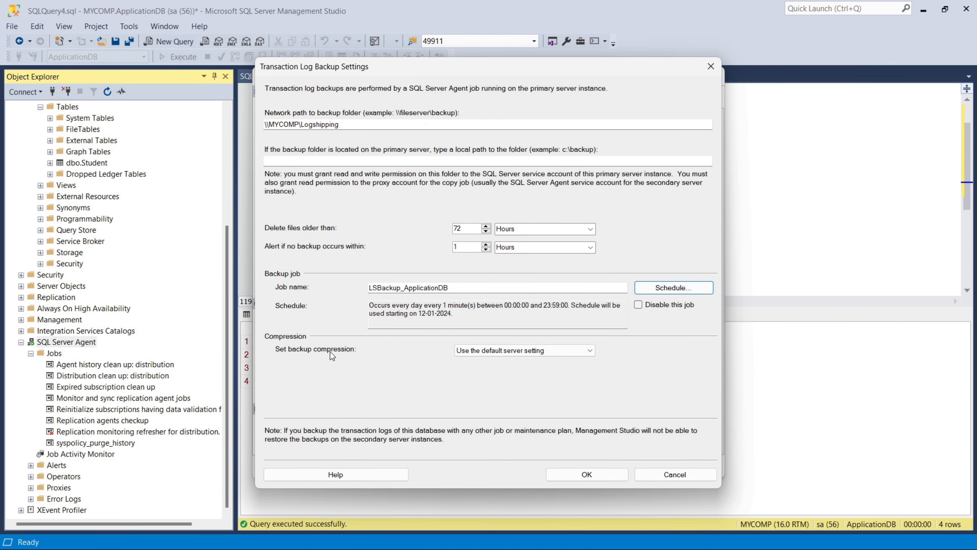
Step: Keep the default server compression setting and save the transaction log backup settings
left_click(475, 354)
left_click(474, 355)
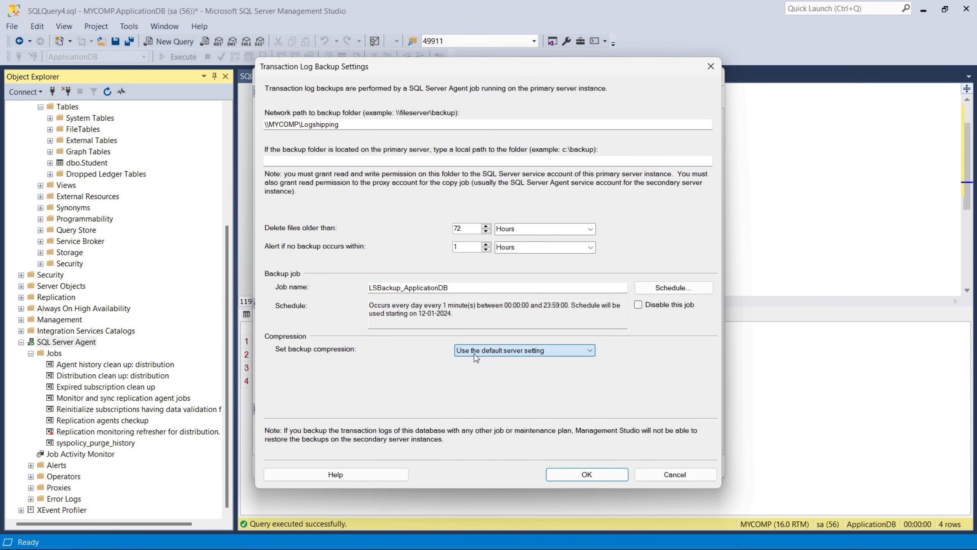
left_click(575, 477)
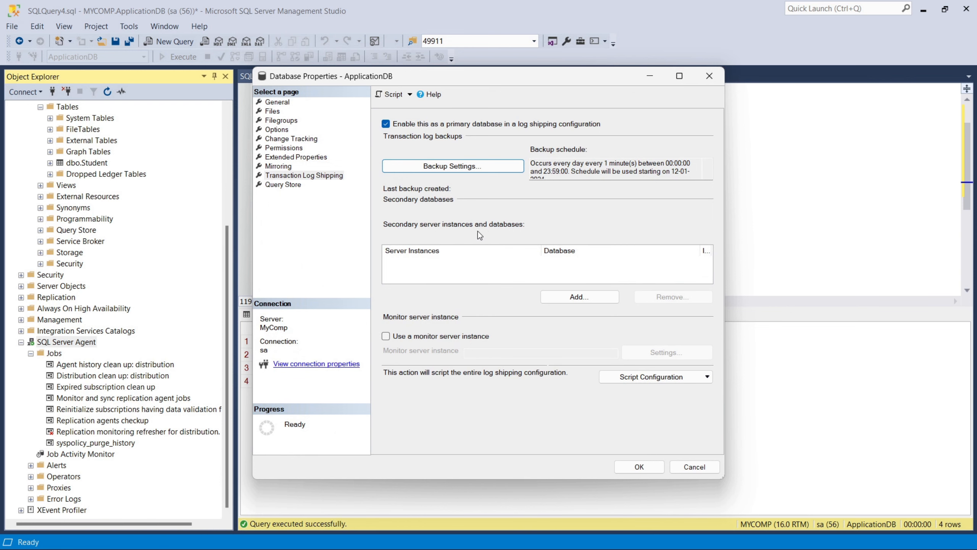
Step: Open Secondary Database Settings, then collapse SQL Server Agent and the ApplicationDB tree in Object Explorer
left_click(580, 296)
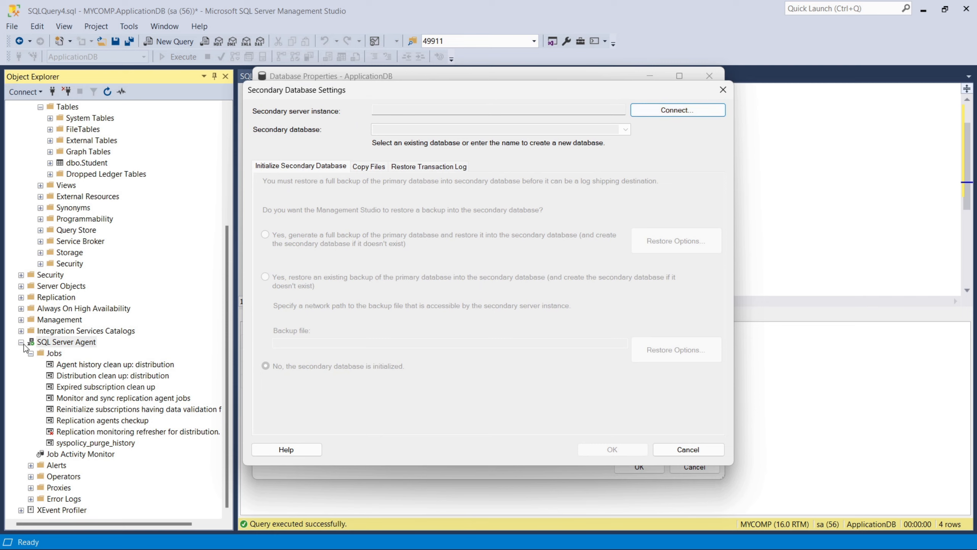
left_click(21, 342)
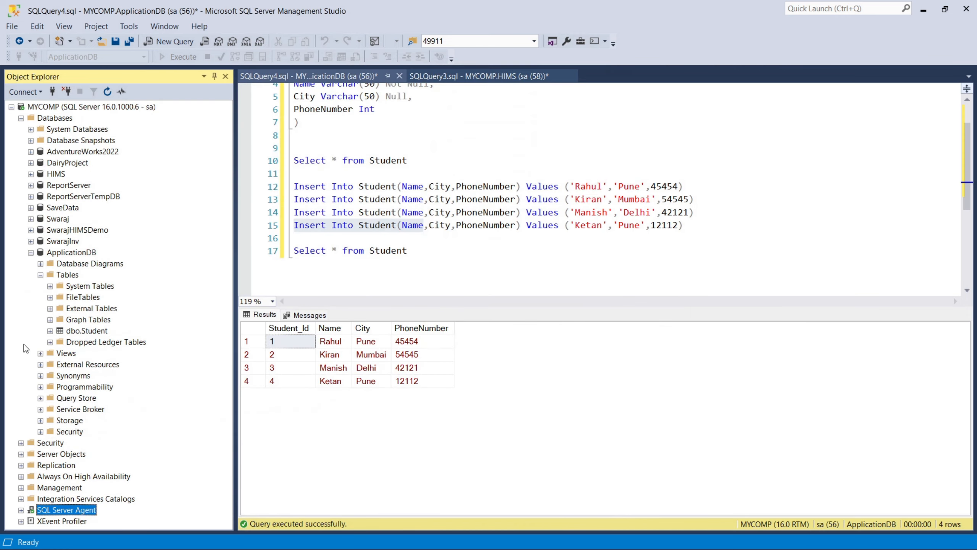
left_click(31, 253)
left_click(86, 108)
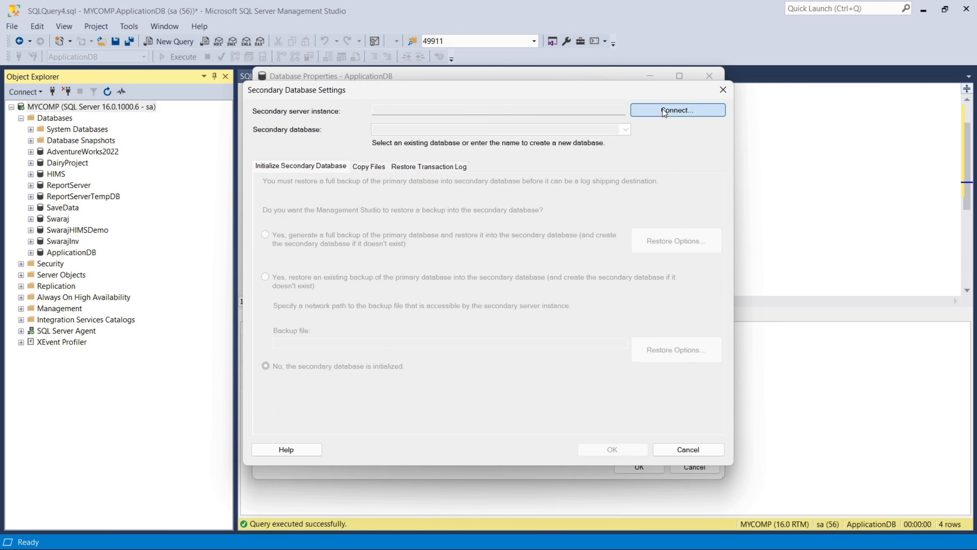
Step: Connect the secondary server instance to MYCOMP using the sa login
left_click(664, 110)
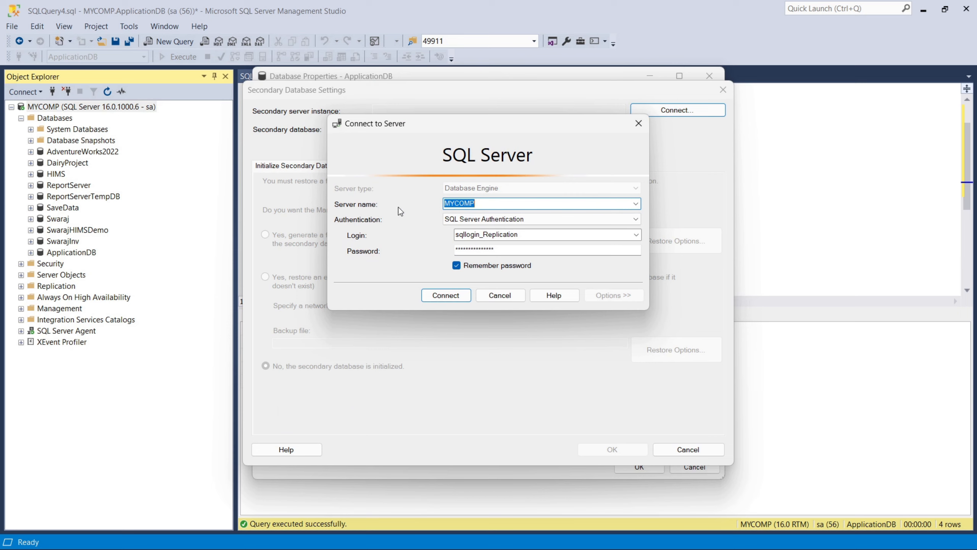
left_click(636, 234)
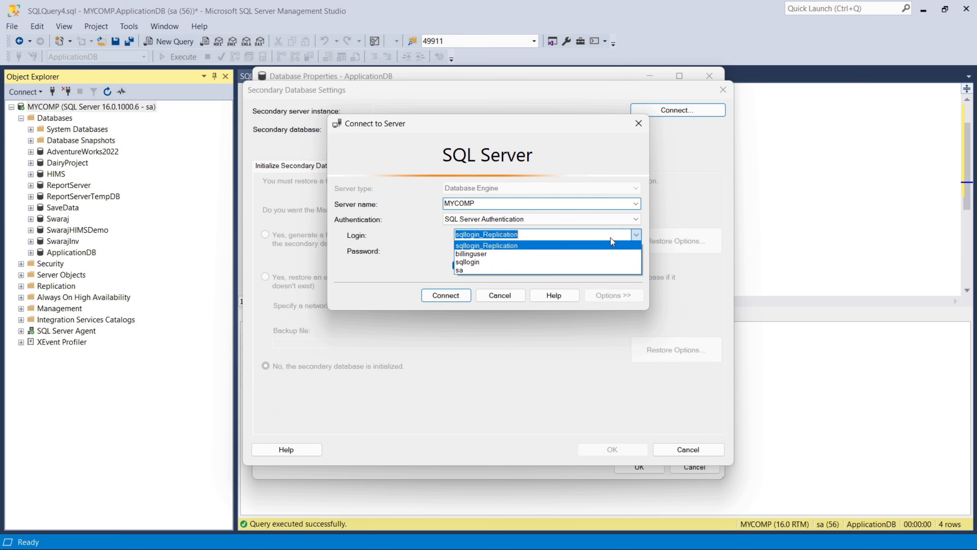
left_click(476, 270)
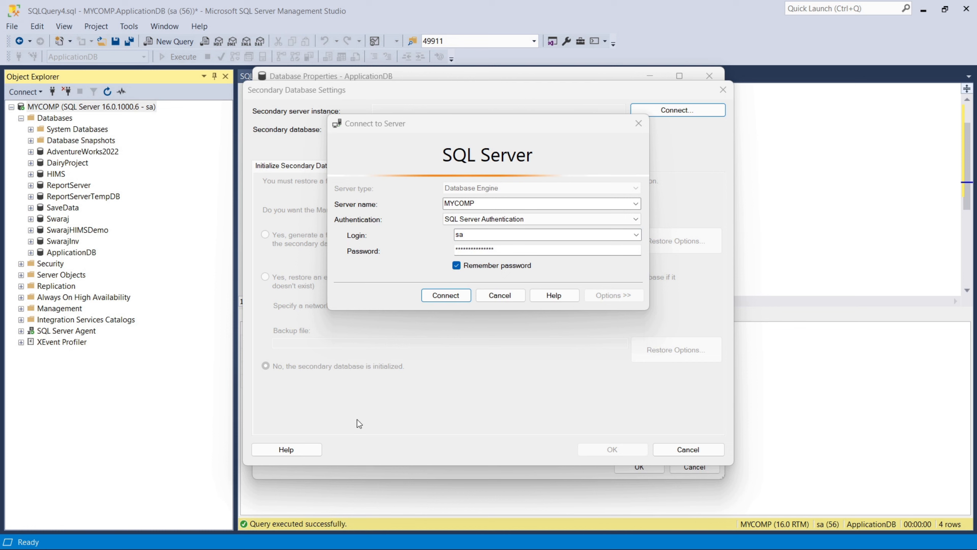
left_click(444, 298)
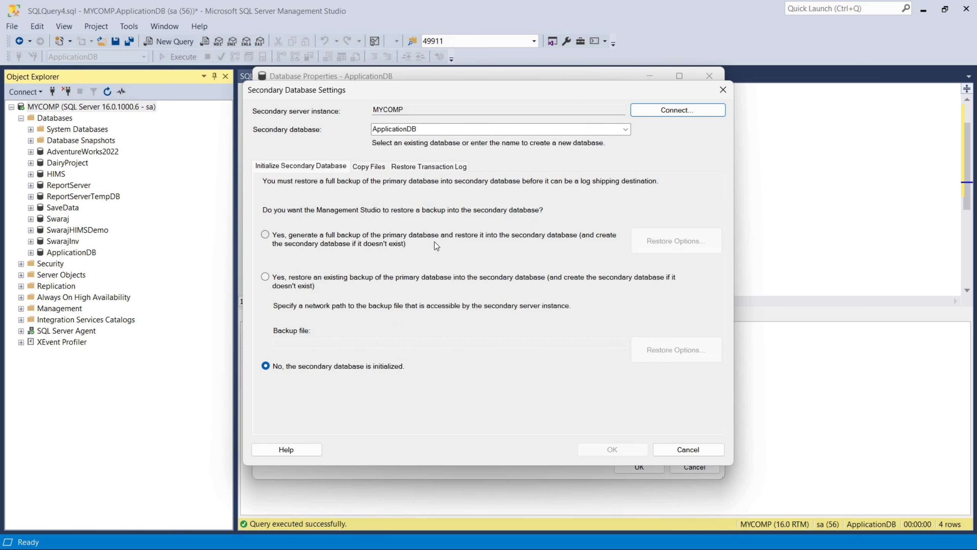
Step: After checking the existing database list, enter ReportingDB as a new secondary database name
left_click(626, 130)
left_click(627, 131)
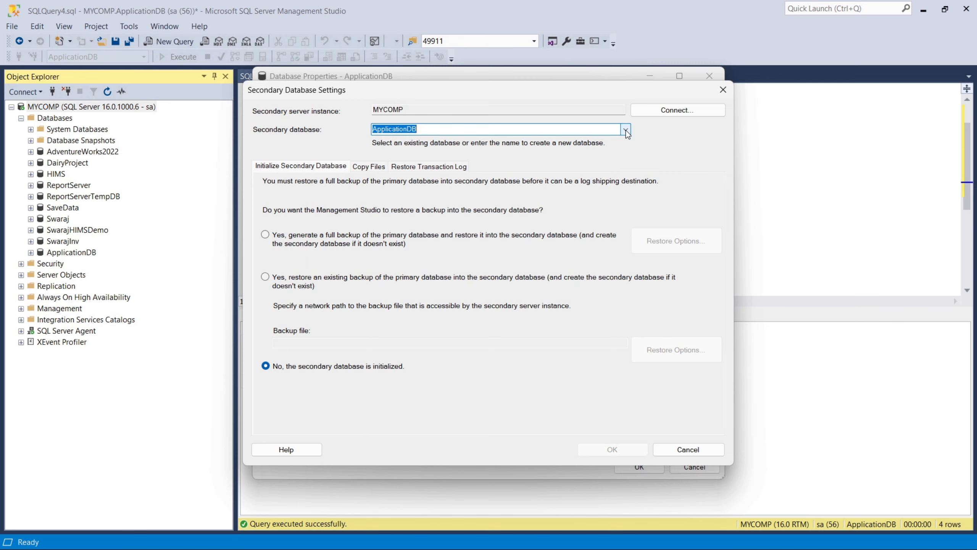
left_click(626, 130)
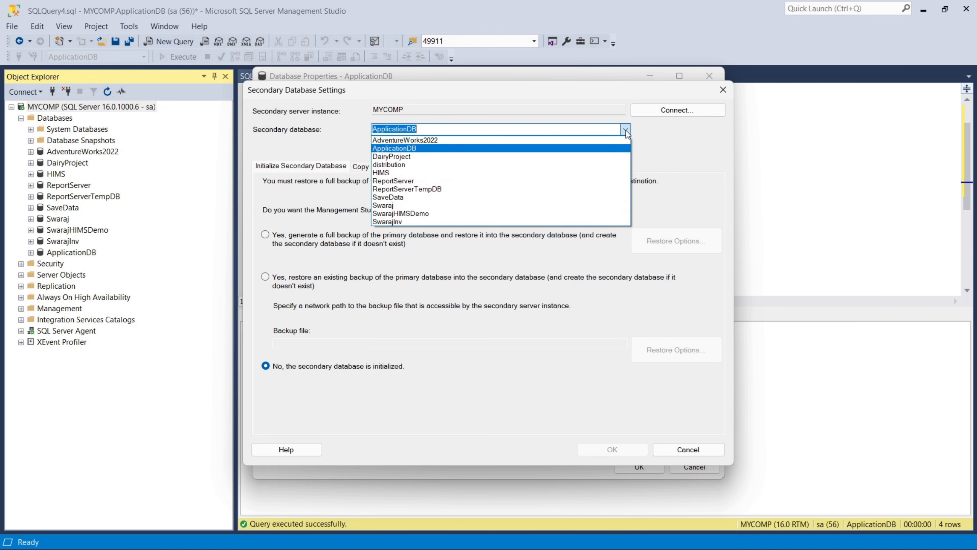
left_click(628, 133)
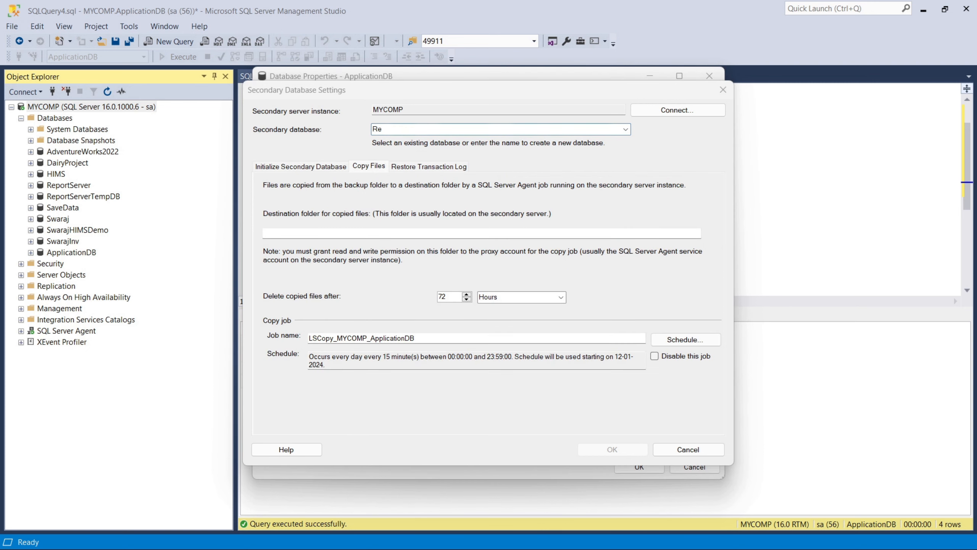
left_click(403, 133)
type("portingDB")
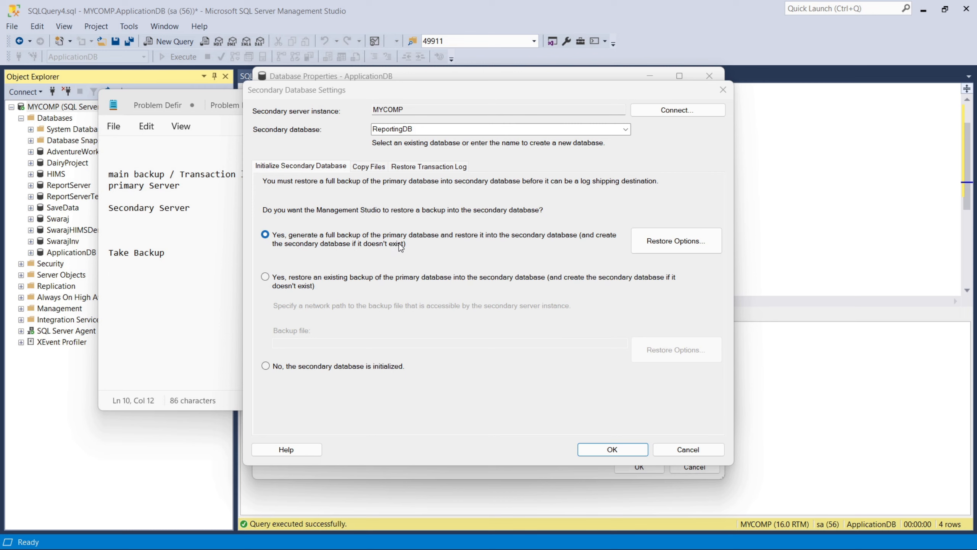
Step: In the Notepad notes, annotate primary Server with '-->take Backup' and Secondary Server with '---restoring backup'
left_click(183, 251)
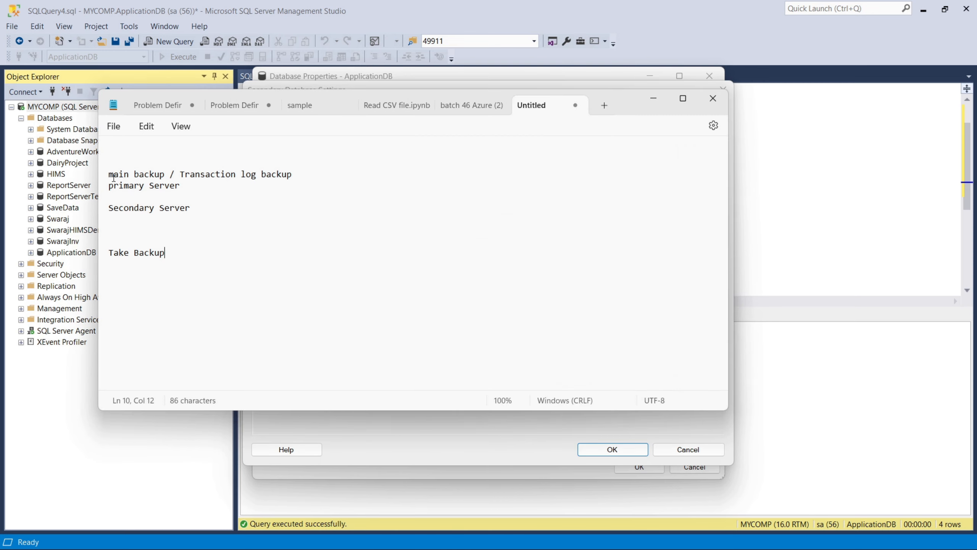
left_click_drag(112, 176, 172, 174)
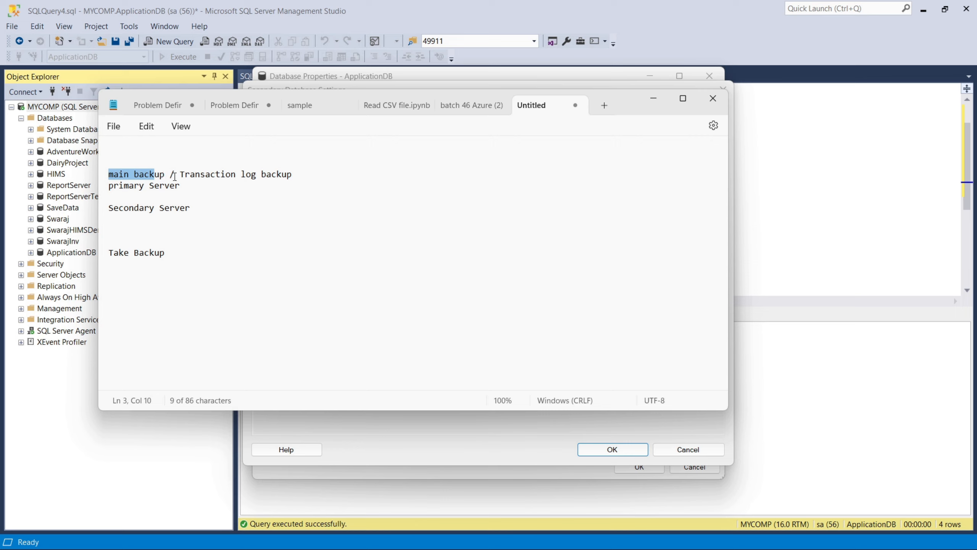
left_click(293, 175)
key("Return")
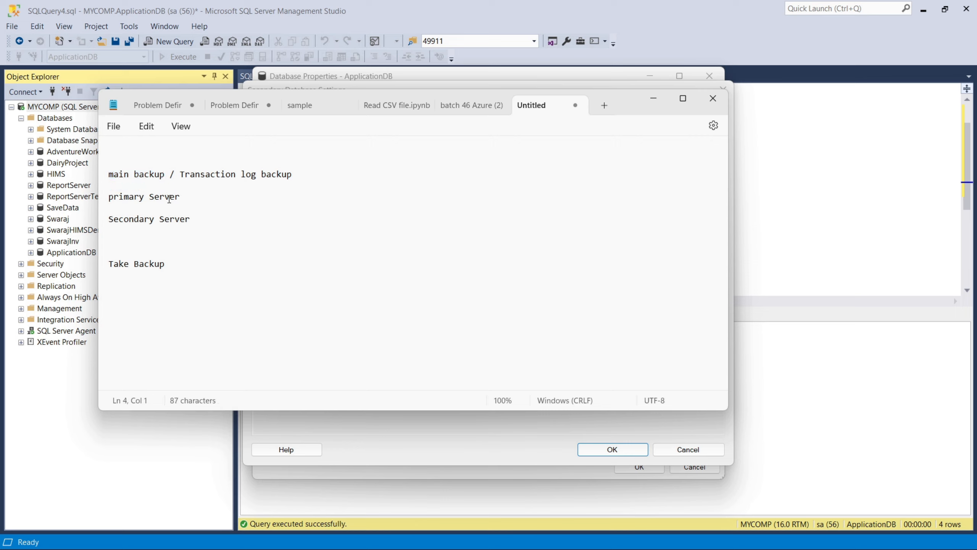
left_click(208, 222)
left_click(187, 199)
left_click_drag(188, 199, 106, 198)
left_click_drag(210, 223, 96, 226)
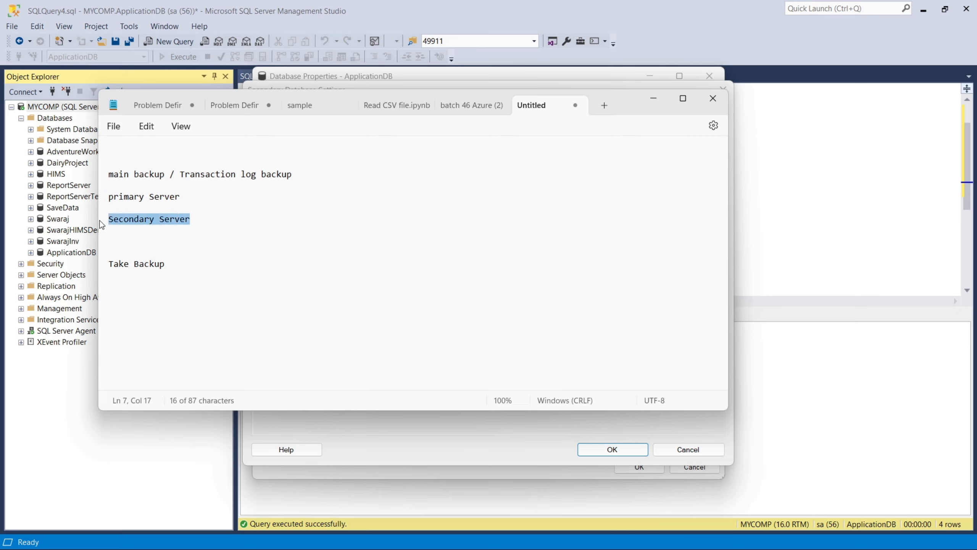
left_click(199, 205)
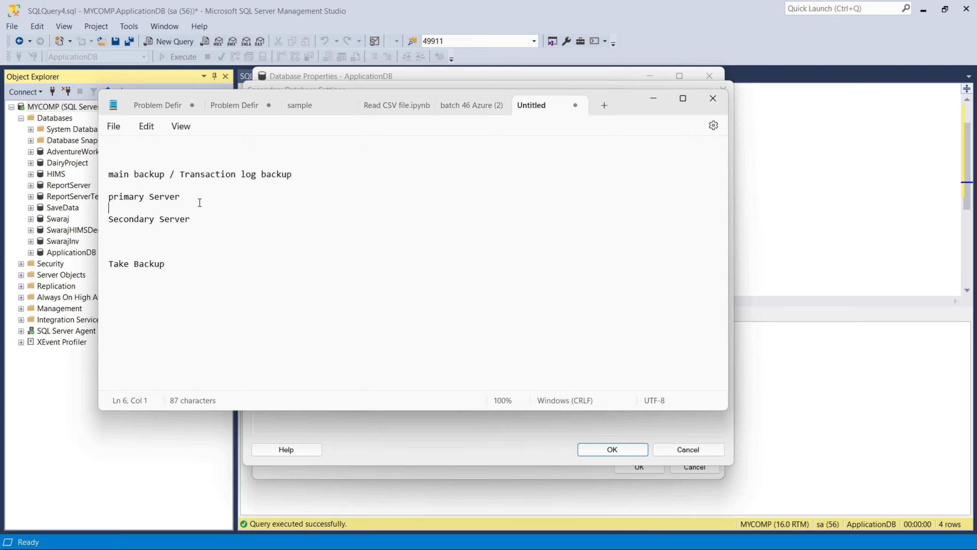
left_click(198, 200)
type("-->")
type("take Backu")
type("p")
left_click(200, 219)
type("---restoring")
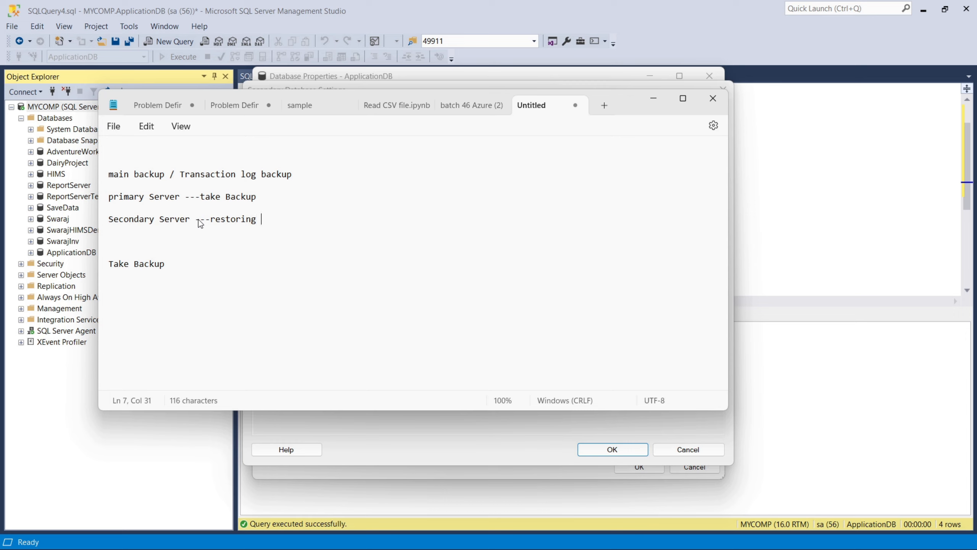
type(" backup")
Step: Append '--.bkp .trn' to the Take Backup line and add a 'copy backup' line
left_click(282, 198)
left_click(186, 263)
type("--.ba")
key("BackSpace")
type("kp .trm=")
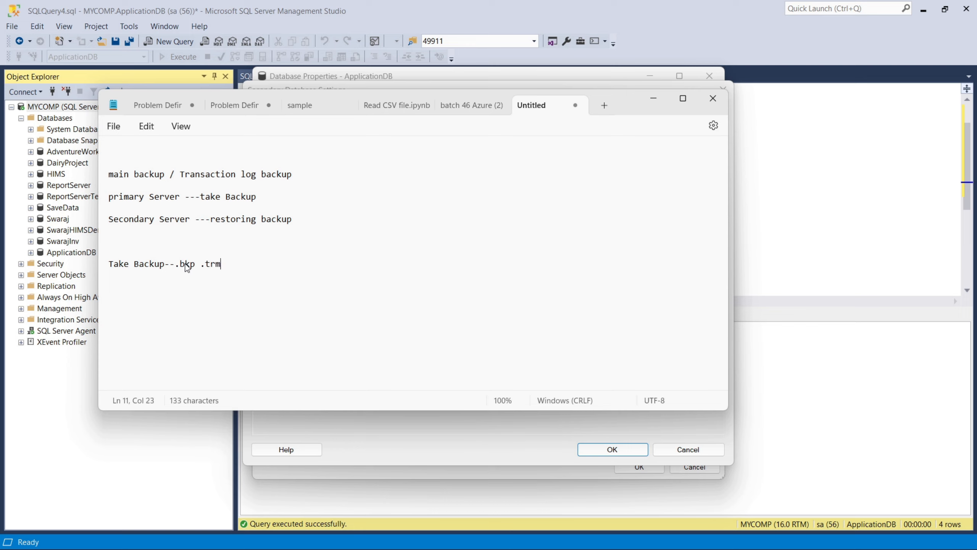
key("BackSpace")
key("BackSpace")
type("n")
key("Return")
key("Return")
type("copy nackup")
key("BackSpace")
key("BackSpace")
key("BackSpace")
key("BackSpace")
key("BackSpace")
key("BackSpace")
type("backup")
Step: Add a 'Restore backup' line and highlight the take, copy and restore steps
key("Return")
left_click_drag(109, 264, 145, 264)
left_click(107, 295)
triple_click(167, 288)
left_click(197, 298)
key("Return")
type("Restore ")
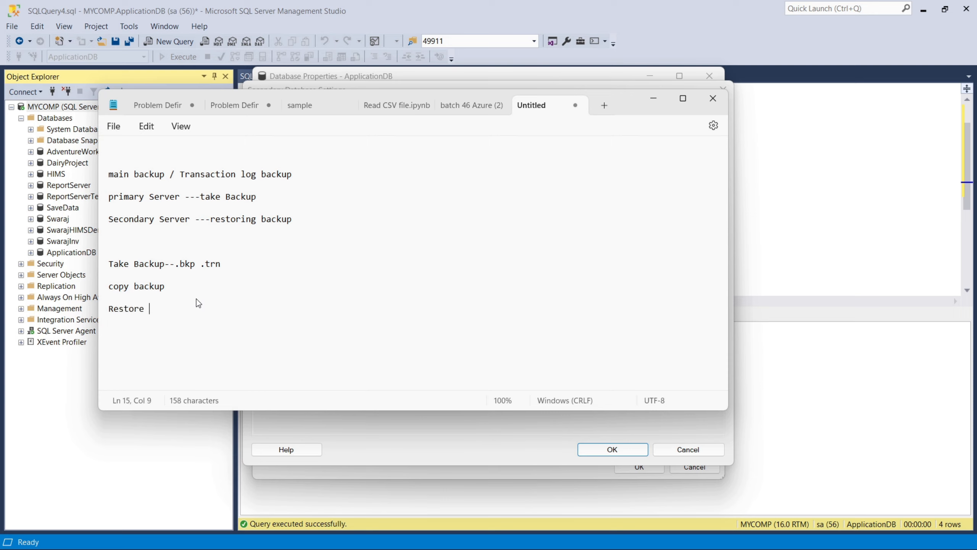
type("backup")
left_click_drag(185, 309, 94, 261)
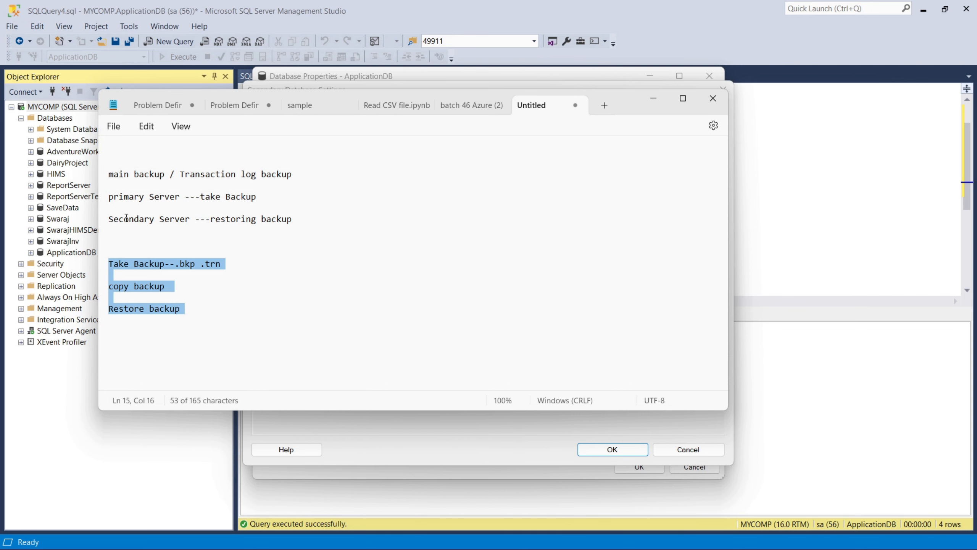
left_click(314, 439)
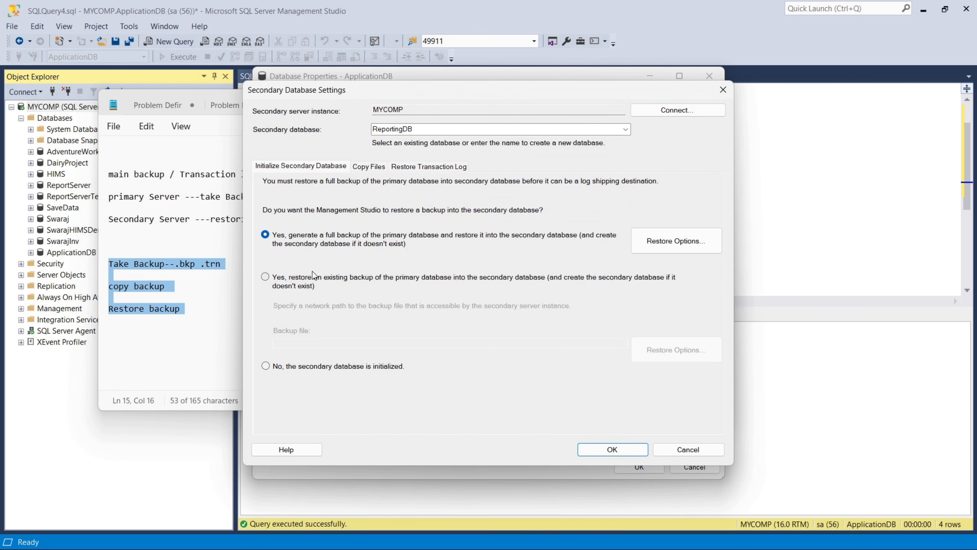
Step: Clear the destination folder path on the Copy Files settings
left_click(380, 168)
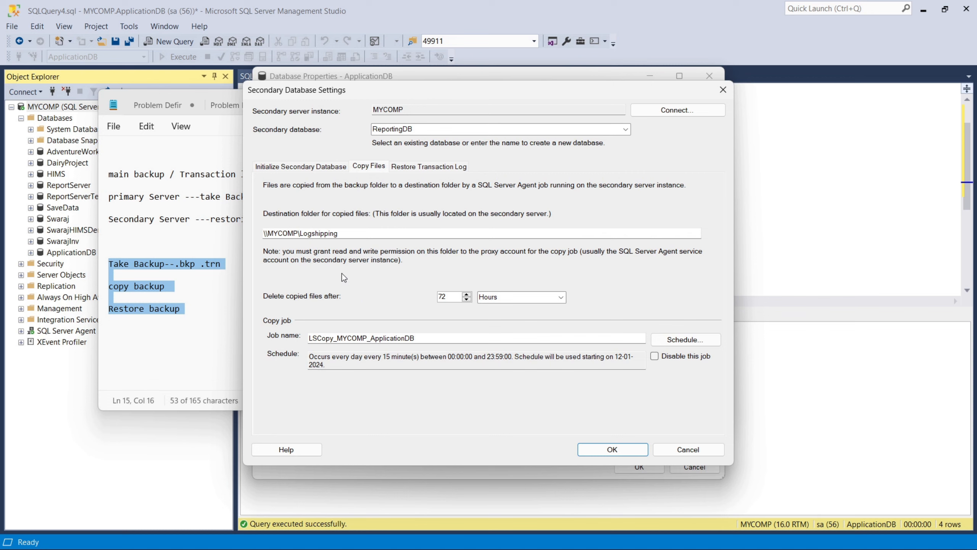
left_click_drag(341, 234, 233, 235)
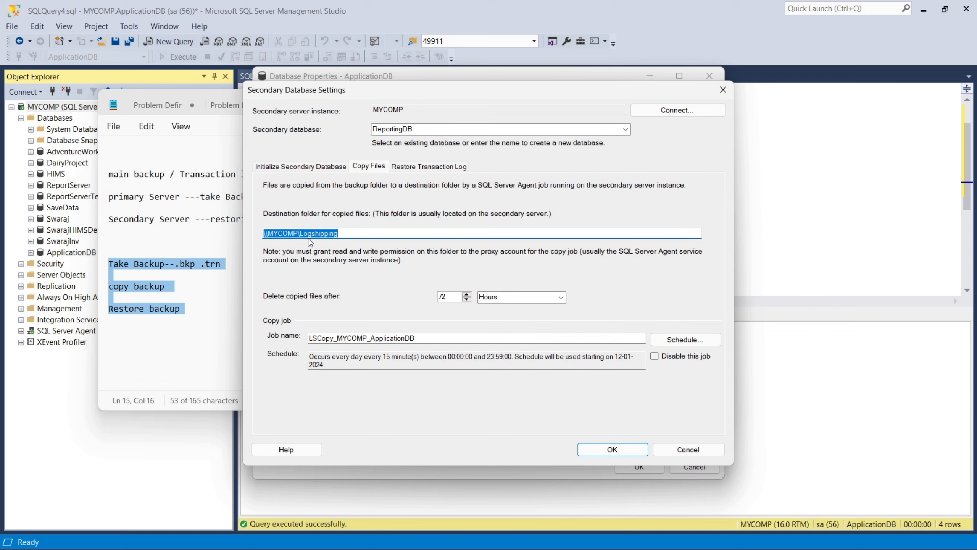
key("BackSpace")
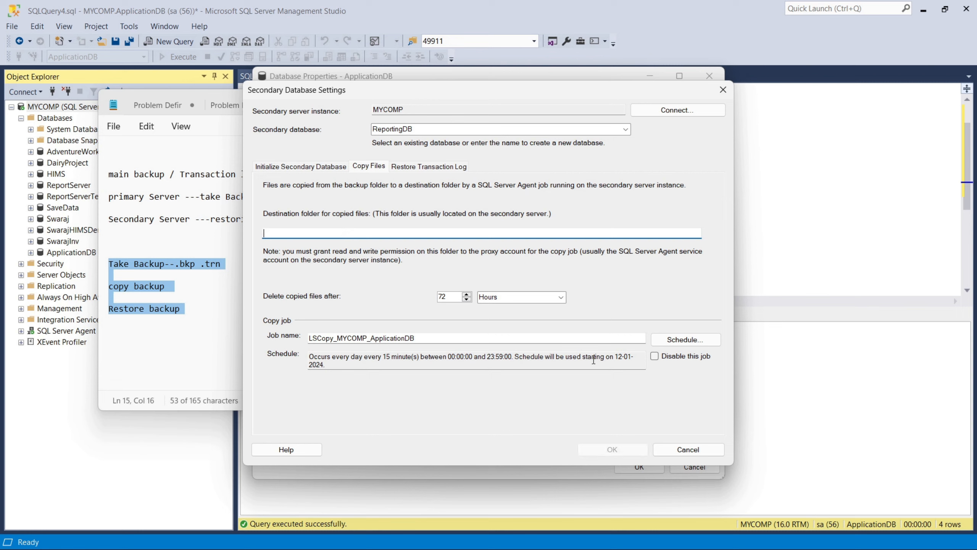
Step: Schedule the copy job to run every 1 minute instead of 15
left_click(681, 341)
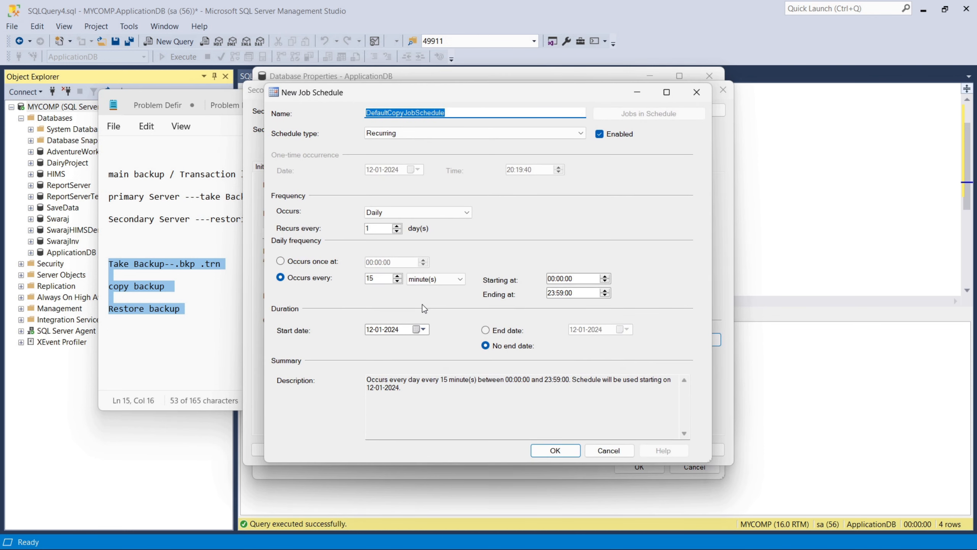
double_click(378, 278)
type("1")
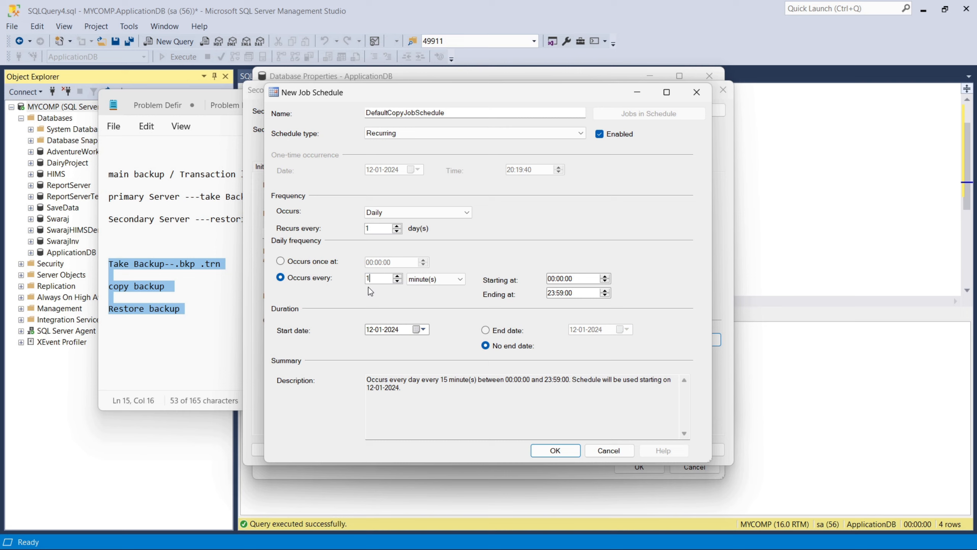
left_click(565, 451)
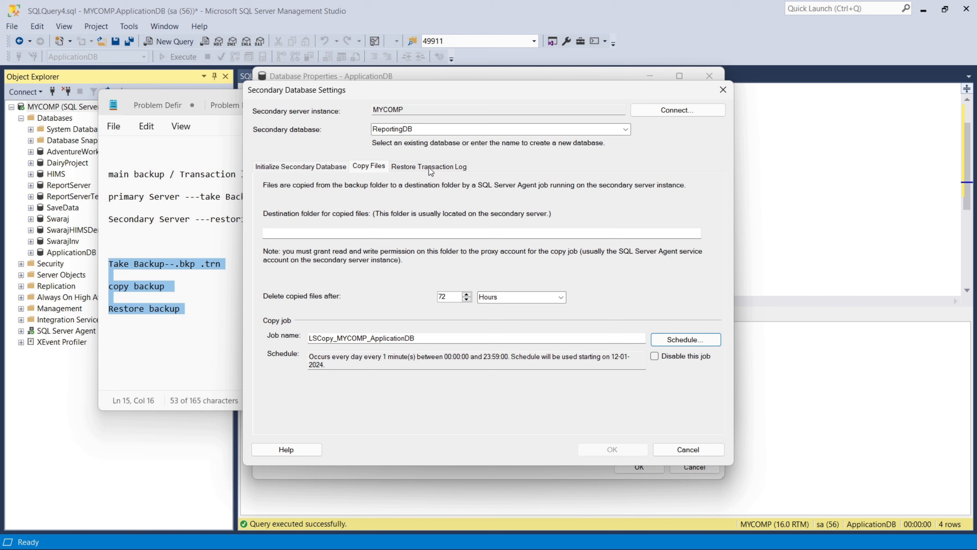
left_click(312, 168)
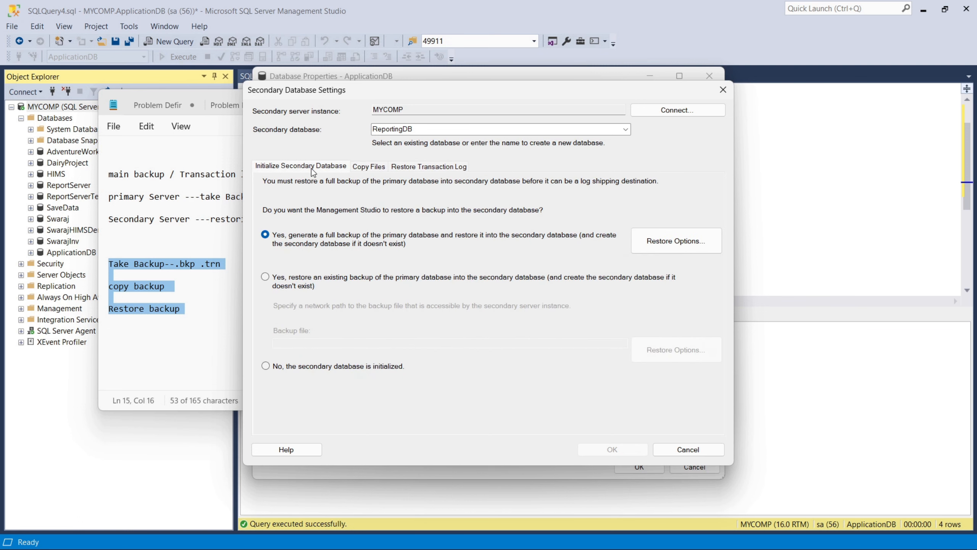
left_click(371, 166)
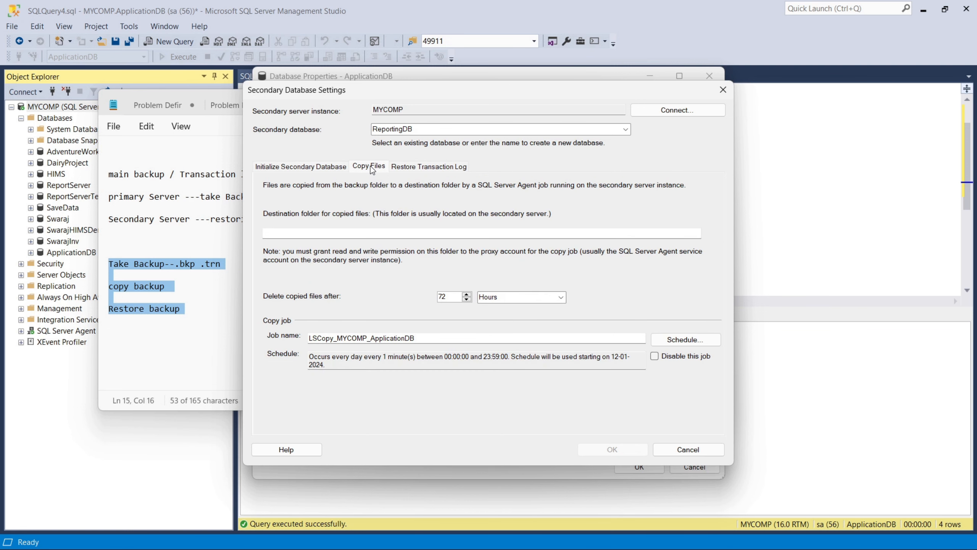
left_click(428, 166)
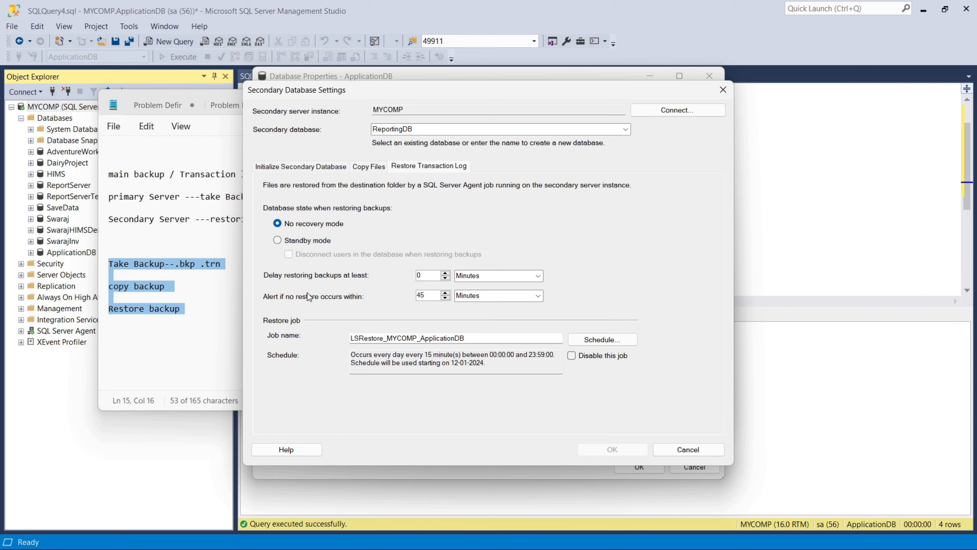
Step: Change the restore job schedule from every 15 minutes to every 1 minute
left_click_drag(425, 273, 370, 273)
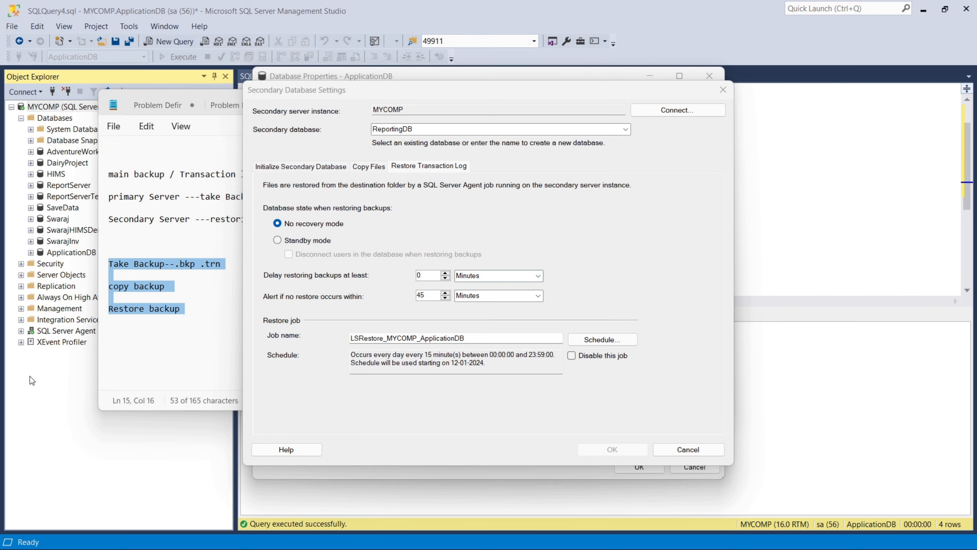
left_click_drag(428, 277, 393, 278)
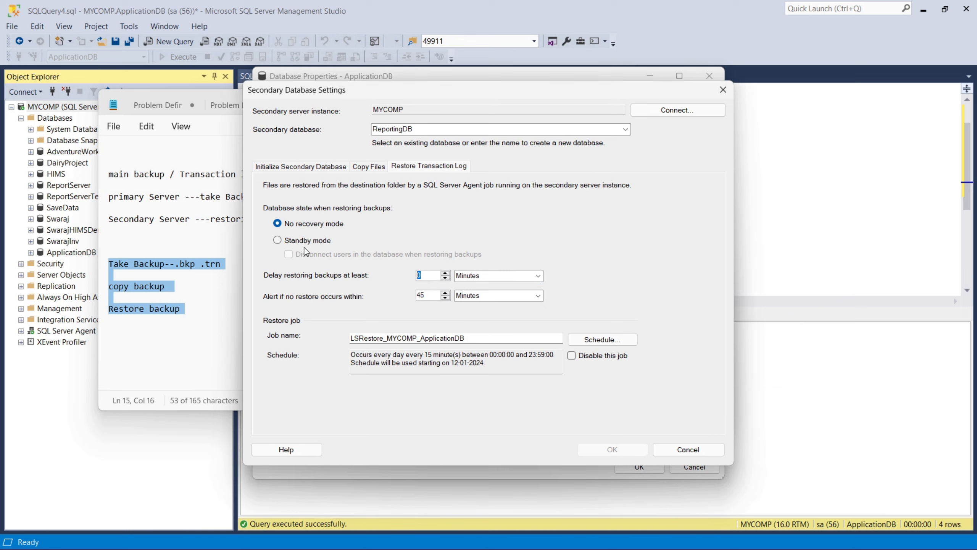
left_click(602, 339)
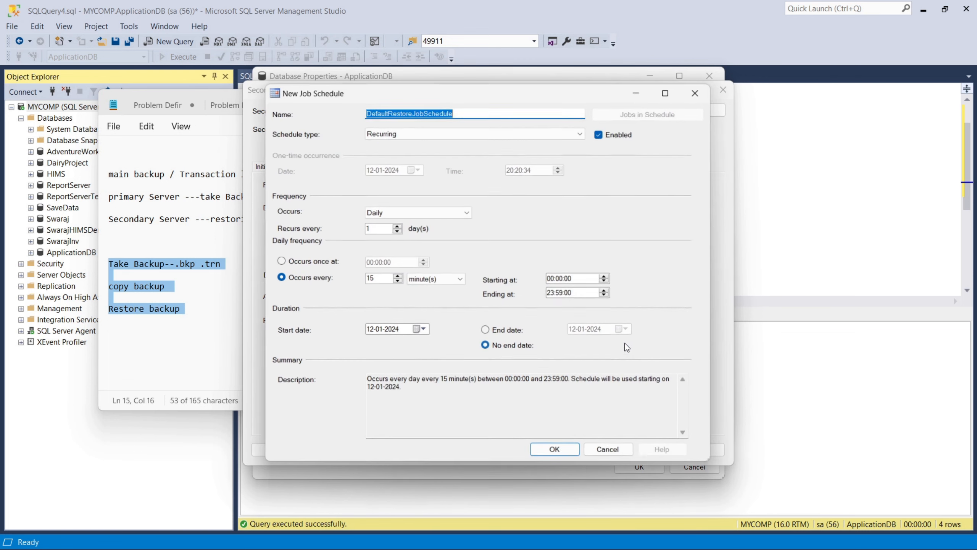
left_click_drag(376, 283, 348, 276)
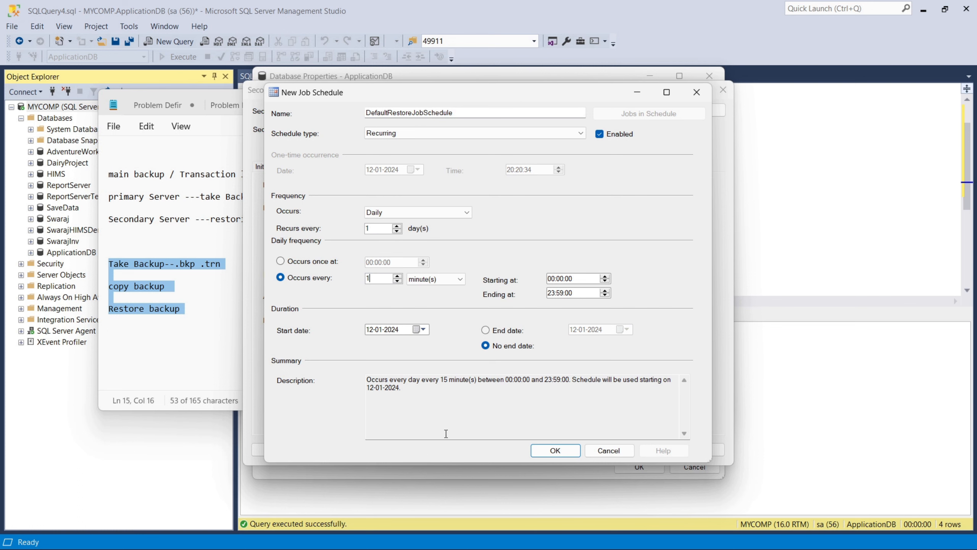
left_click(563, 451)
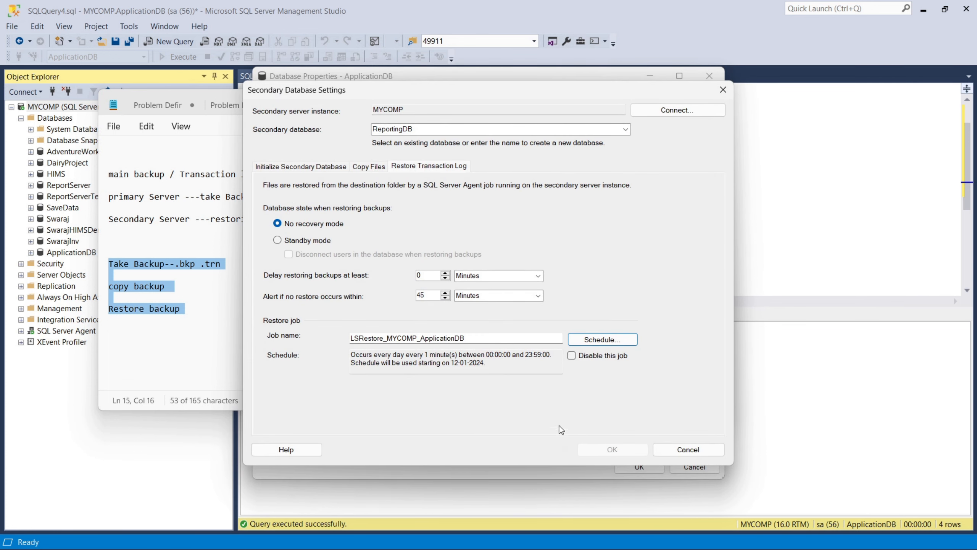
Step: Paste a destination folder on Copy Files, then clear it back to empty
left_click(369, 167)
left_click(362, 234)
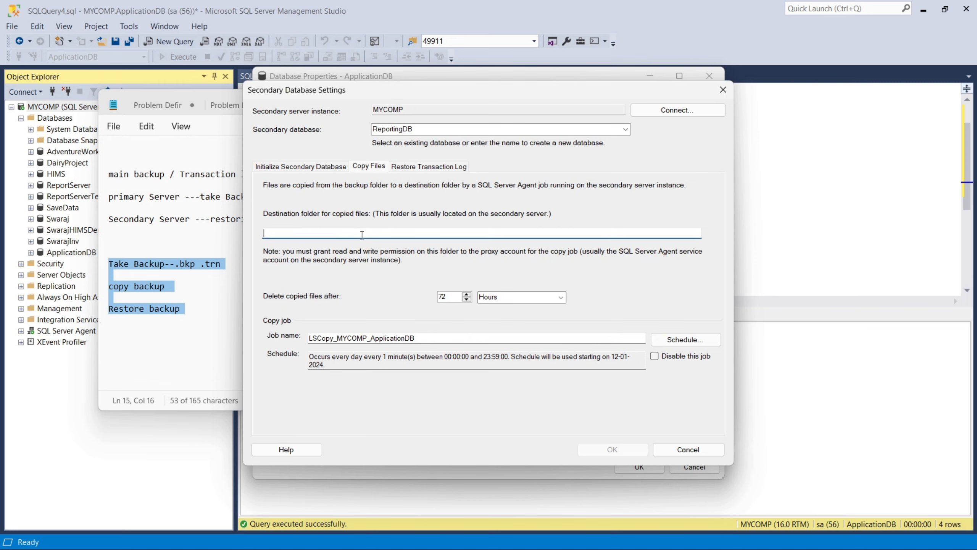
type("primary Server")
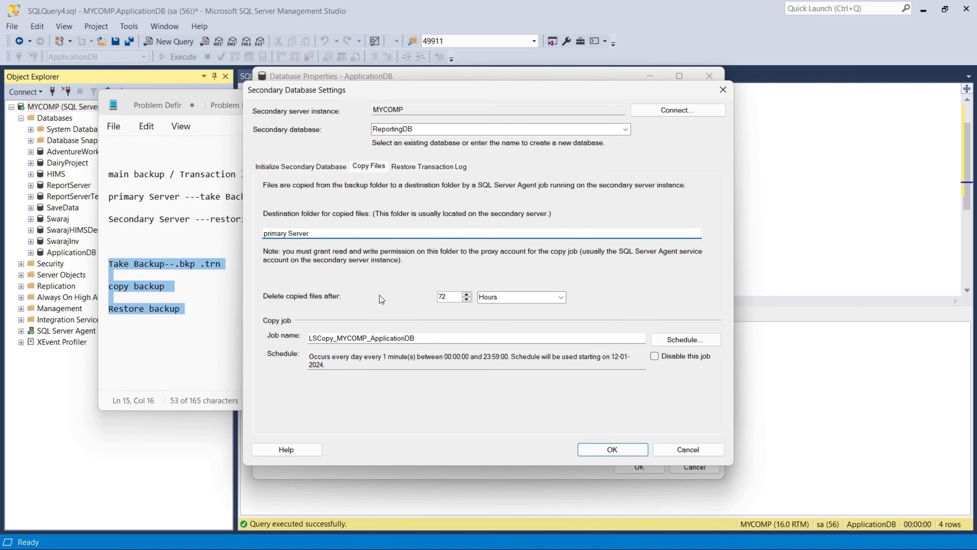
key("ctrl+a")
key("BackSpace")
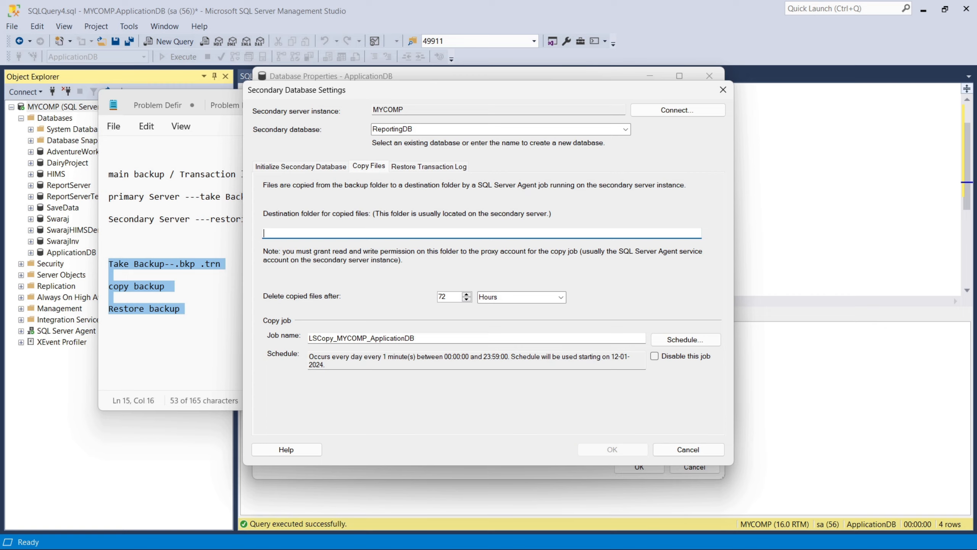
Step: Copy the \\MYCOMP\Logshipping network path from the Logshipping folder's Sharing properties on C:
key("super+e")
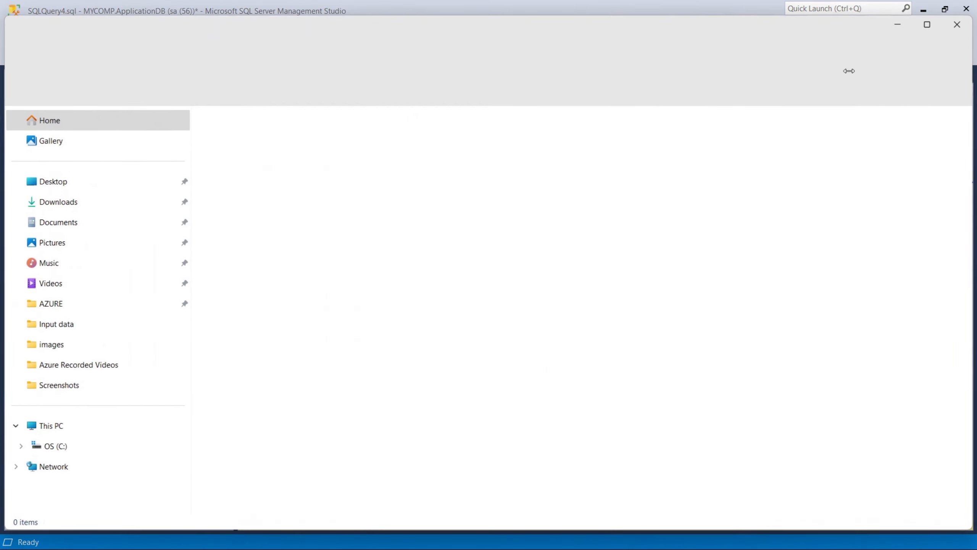
left_click(957, 25)
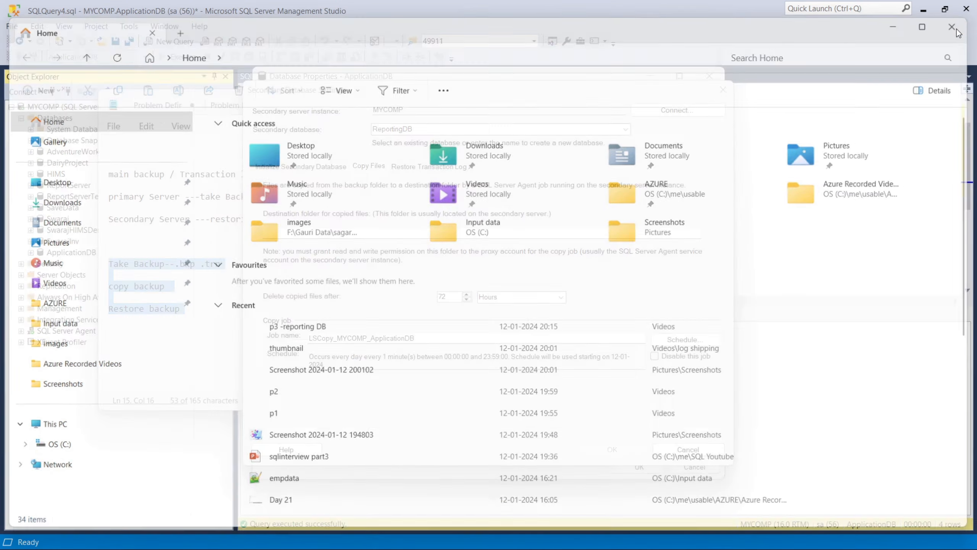
left_click(321, 166)
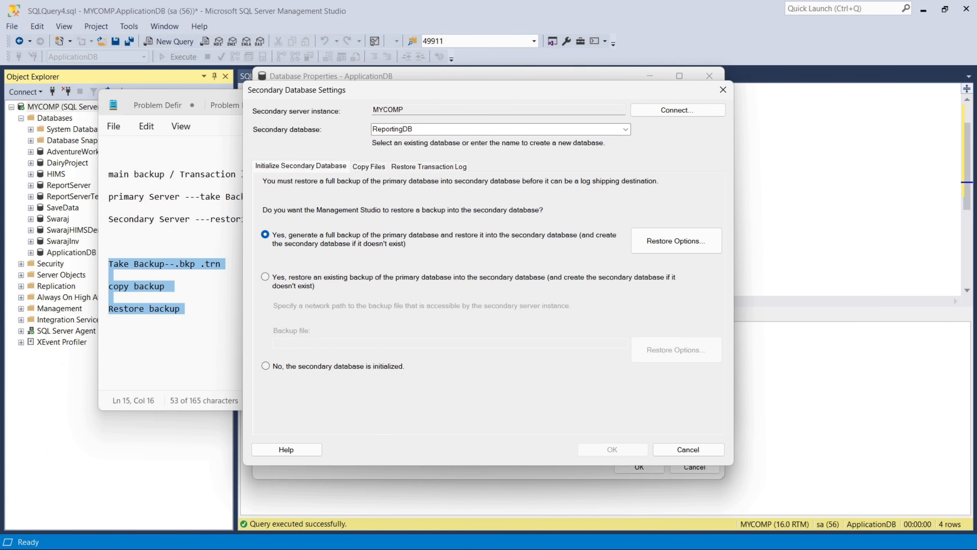
key("super+e")
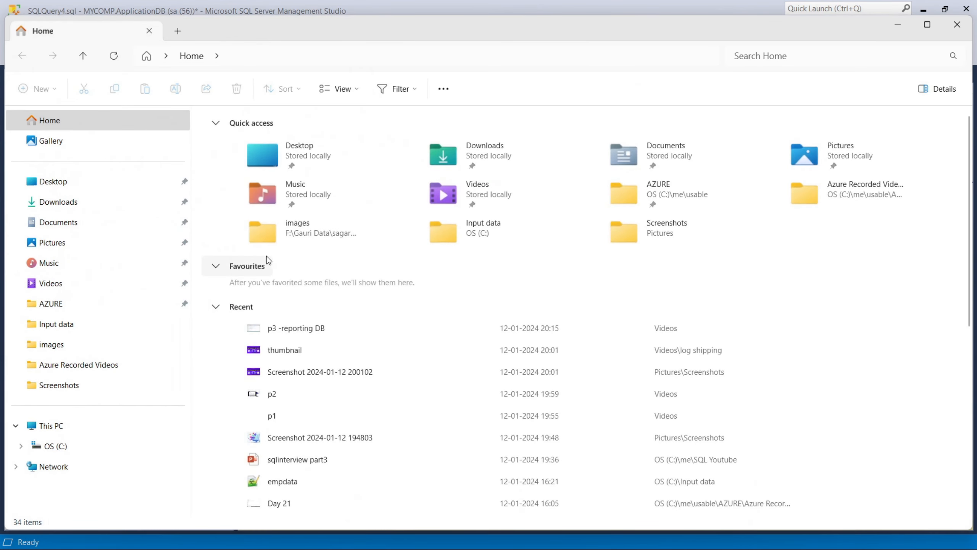
left_click(58, 446)
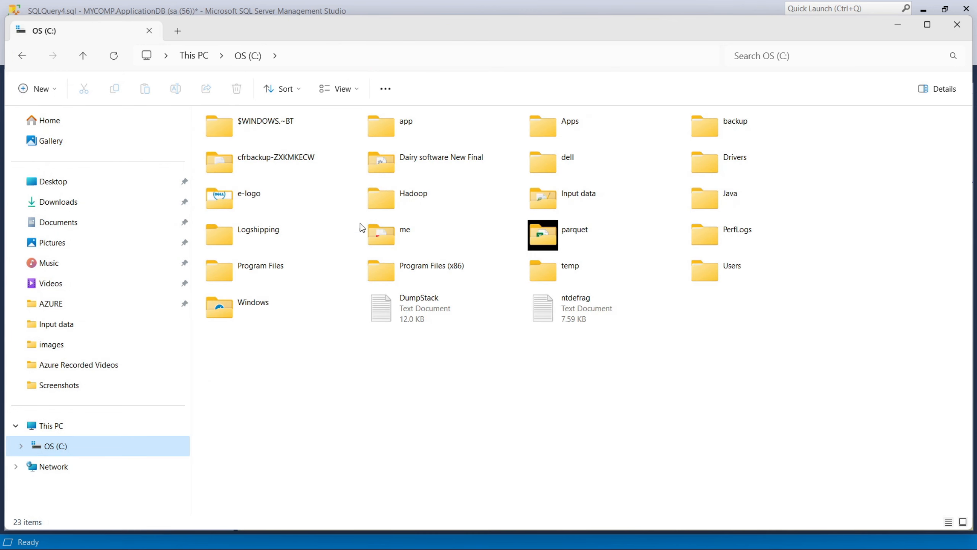
right_click(270, 232)
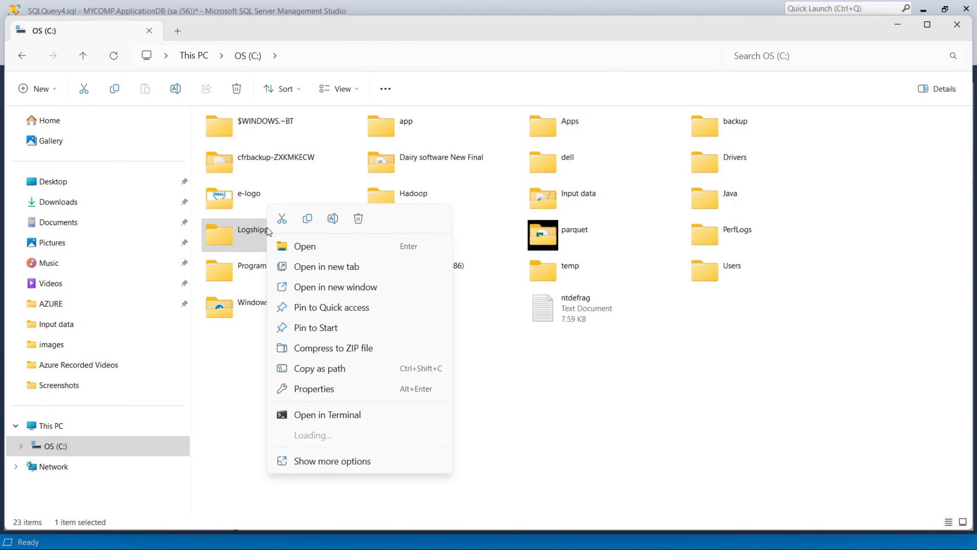
left_click(308, 394)
left_click(330, 259)
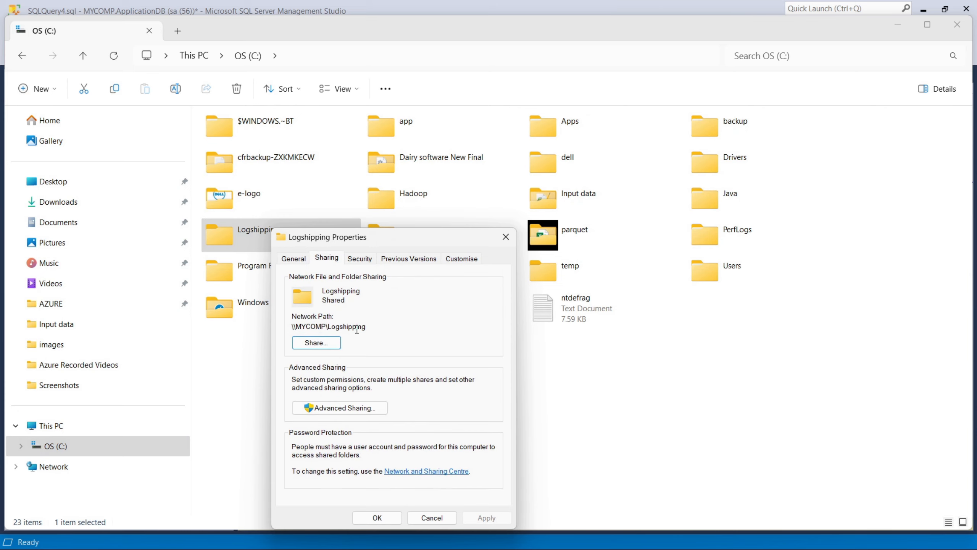
left_click_drag(369, 327, 265, 331)
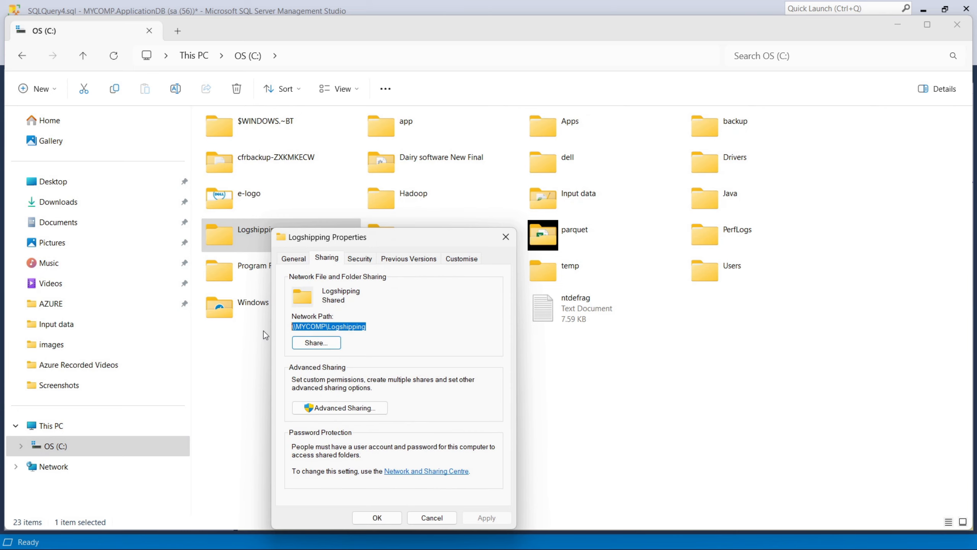
left_click(432, 516)
left_click(900, 25)
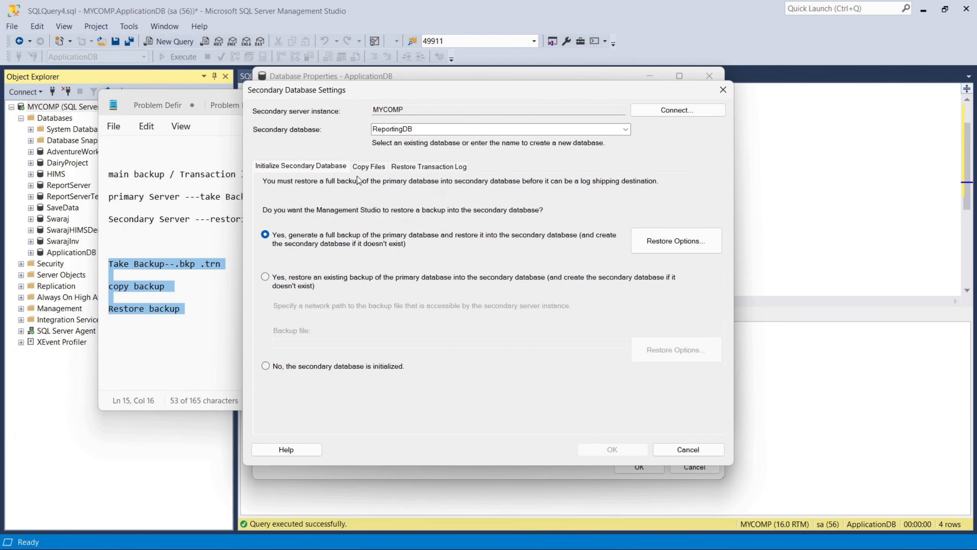
Step: Set the copy destination folder to \\MYCOMP\Logshipping and keep the 1-minute copy schedule
left_click(367, 166)
left_click(333, 234)
key("ctrl+v")
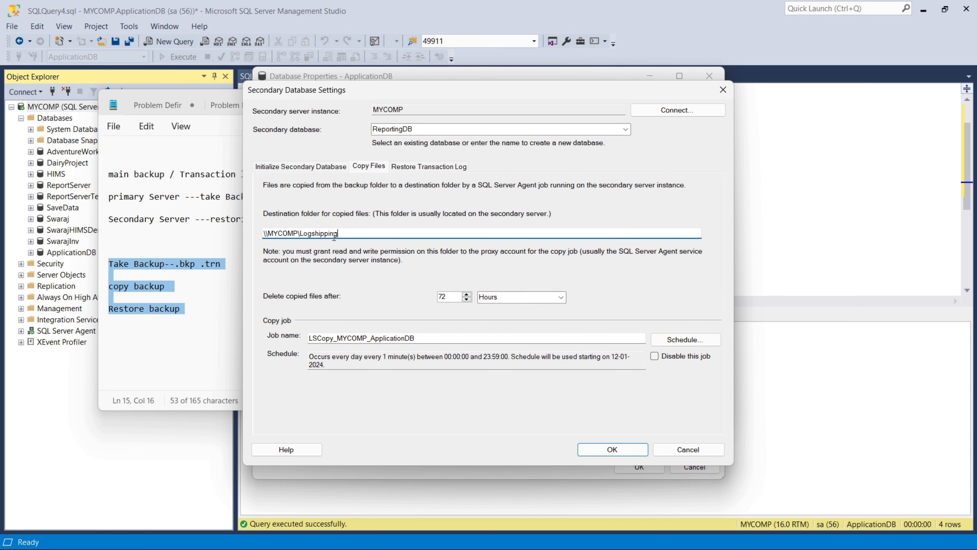
left_click(665, 342)
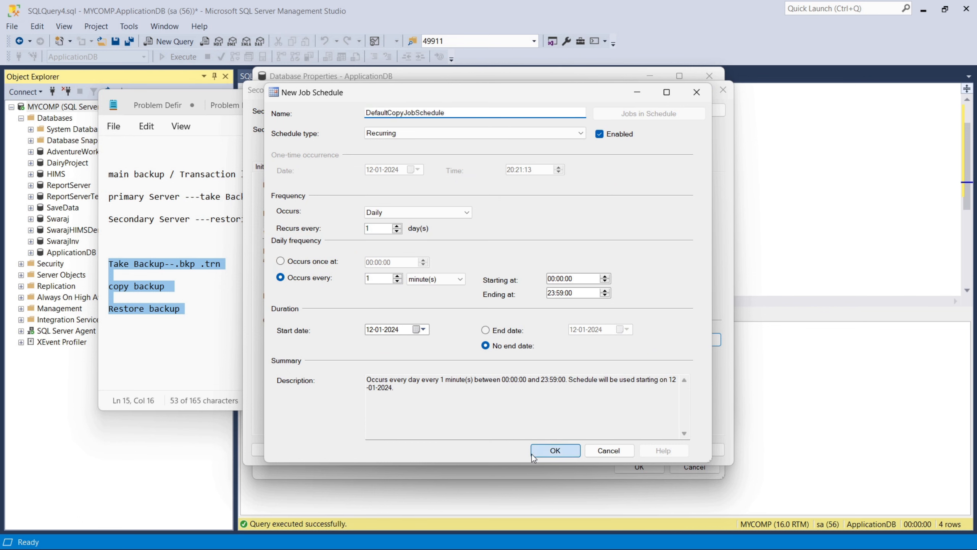
left_click(555, 450)
Step: Review the initialization, copy and restore settings, then confirm the ReportingDB secondary
left_click(305, 168)
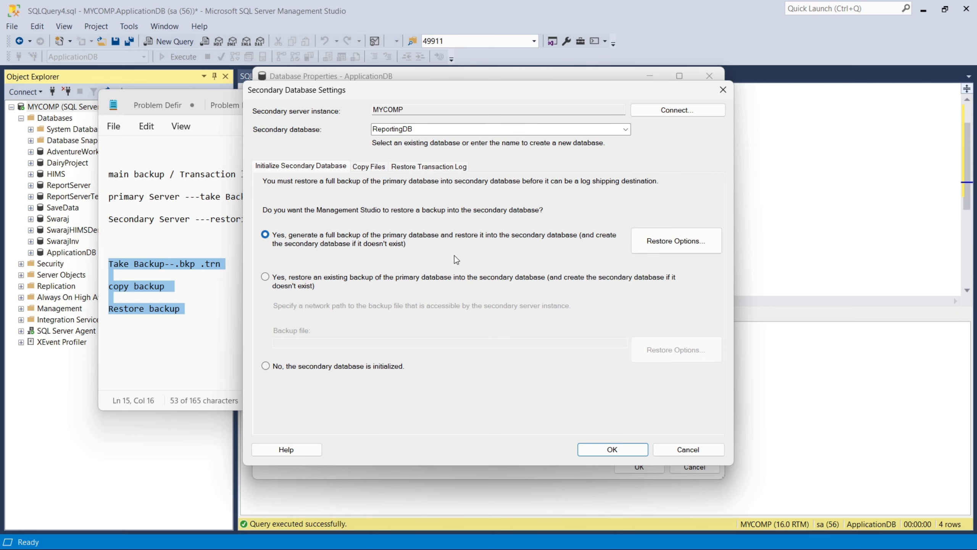
left_click(376, 168)
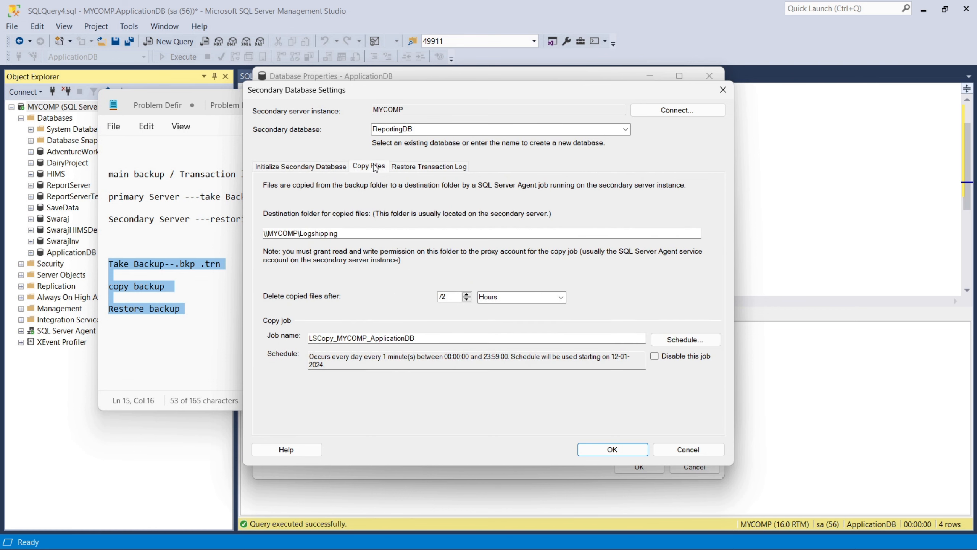
left_click(420, 166)
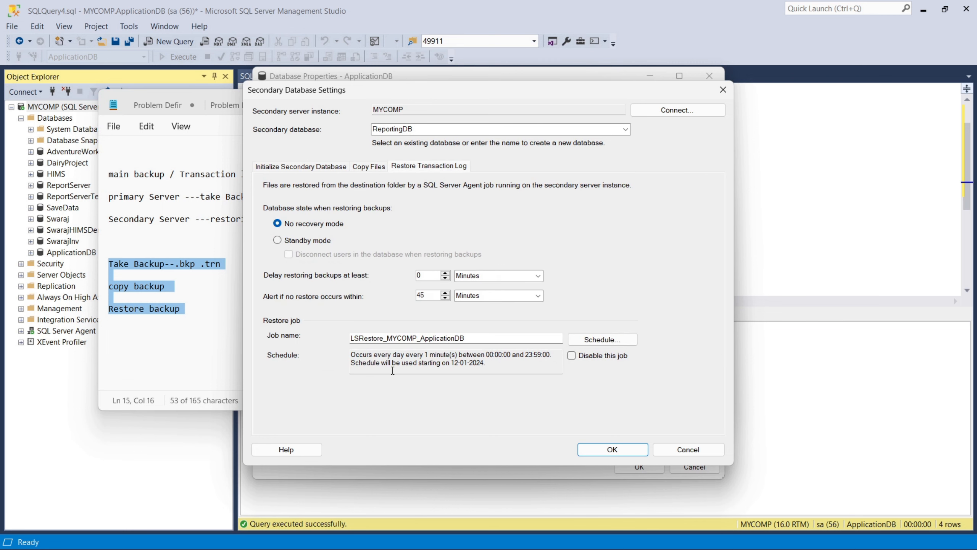
left_click(590, 449)
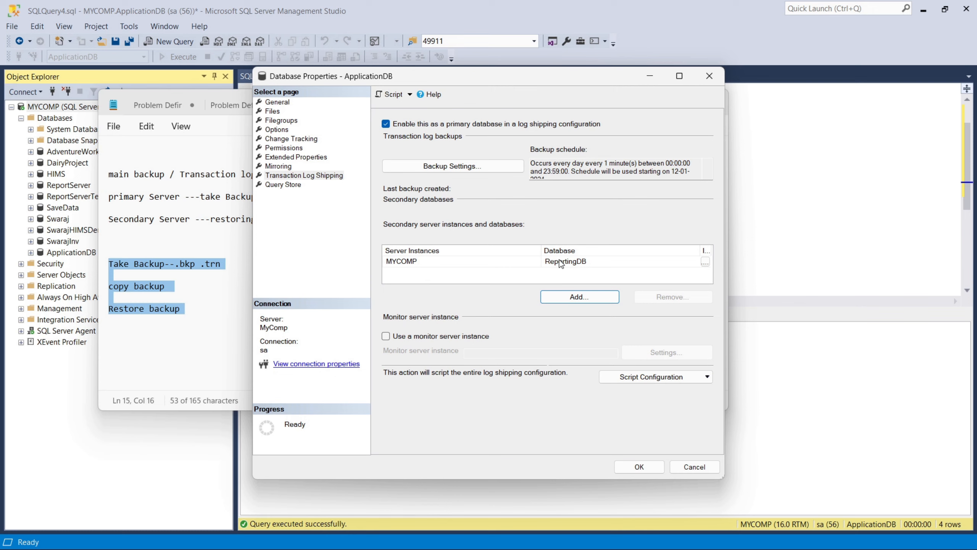
Step: Try enabling a monitor server, cancel its settings, and leave the monitor option unchecked
left_click(404, 338)
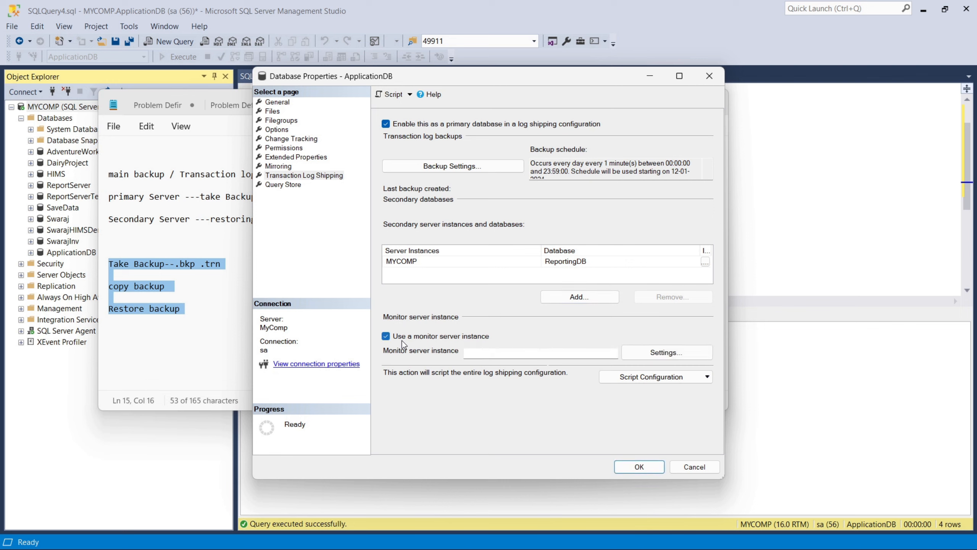
left_click(663, 357)
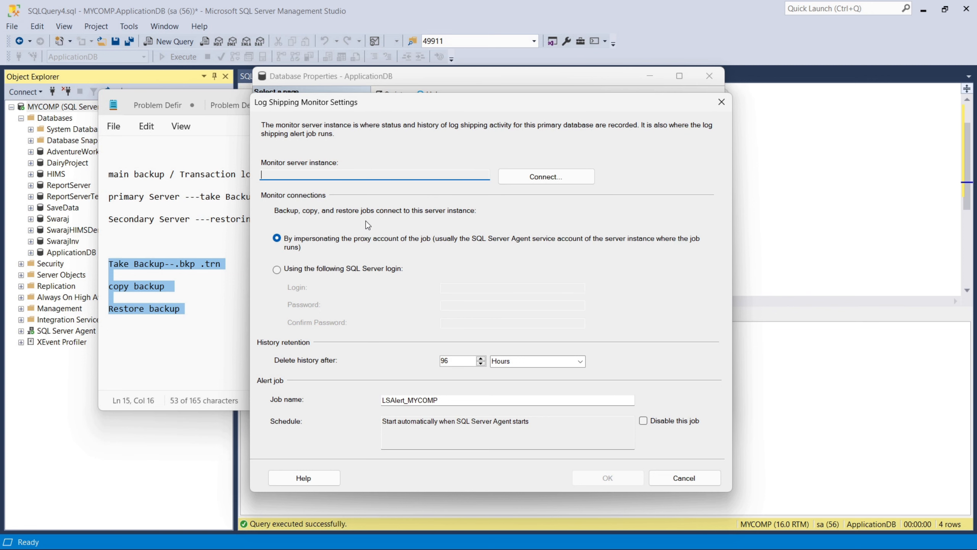
left_click(678, 478)
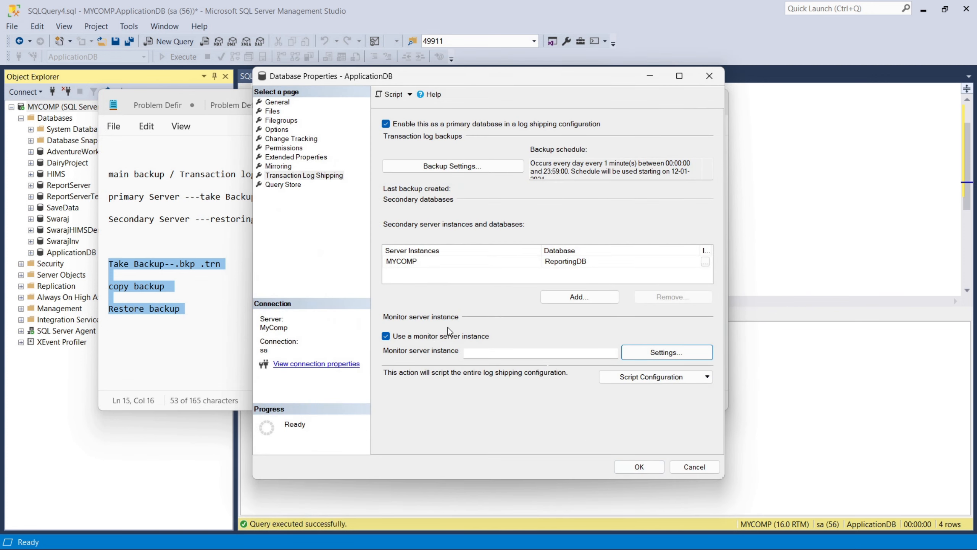
left_click(386, 336)
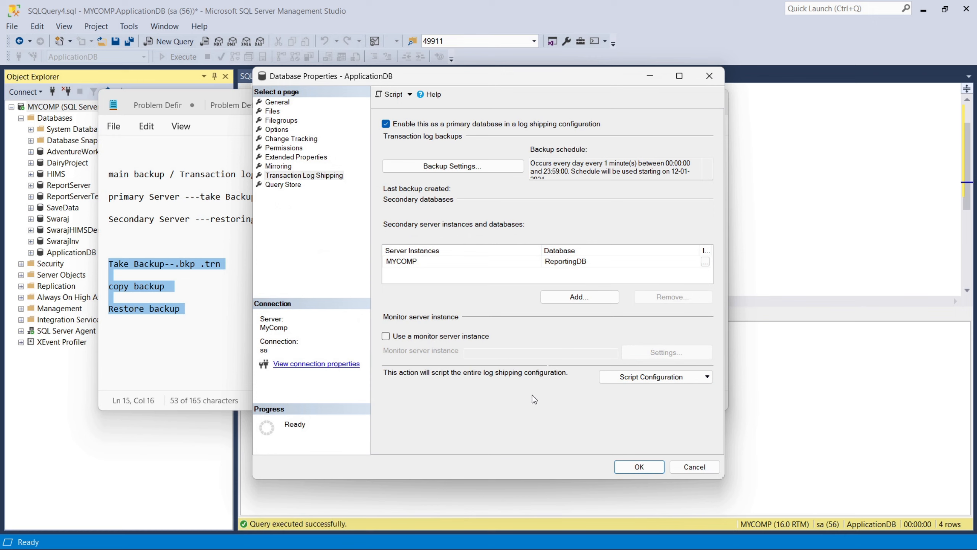
Step: Check the Script Configuration options, then save the log shipping configuration with OK
left_click(626, 379)
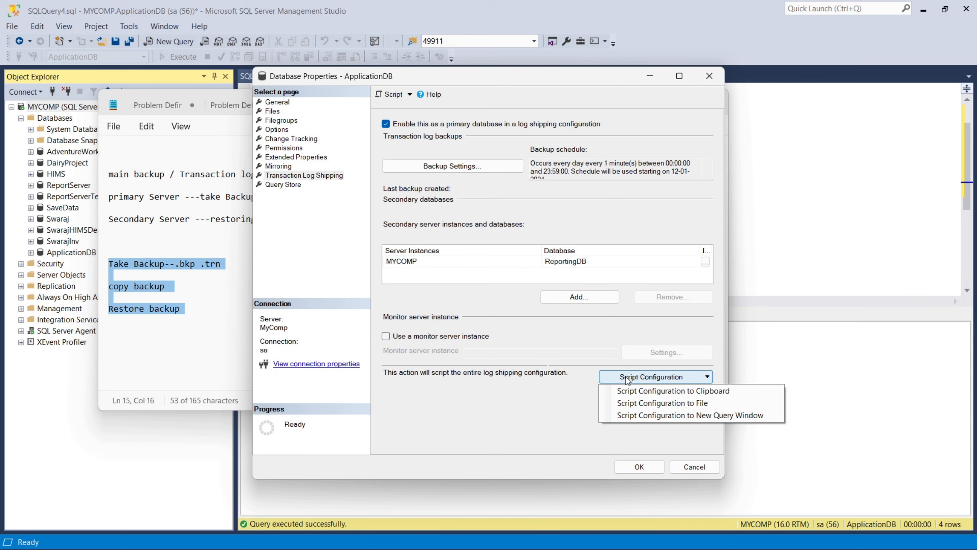
left_click(626, 377)
left_click(575, 431)
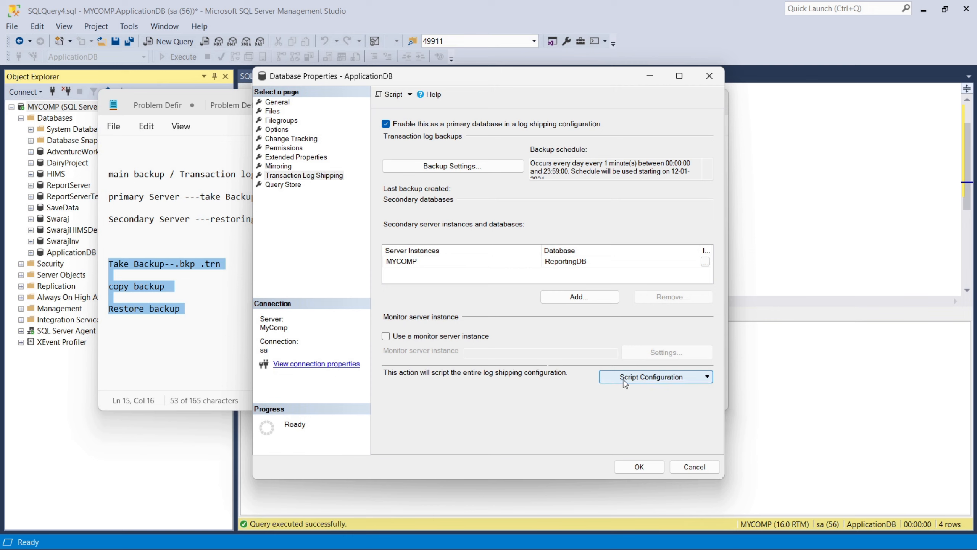
left_click(629, 465)
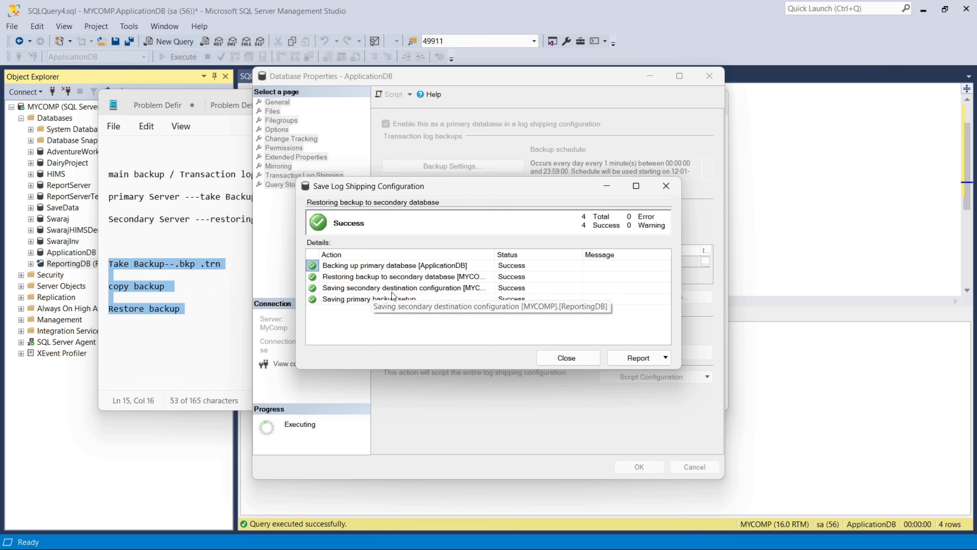
Step: Widen the Action column to read the four successful save results
left_click_drag(495, 255, 561, 256)
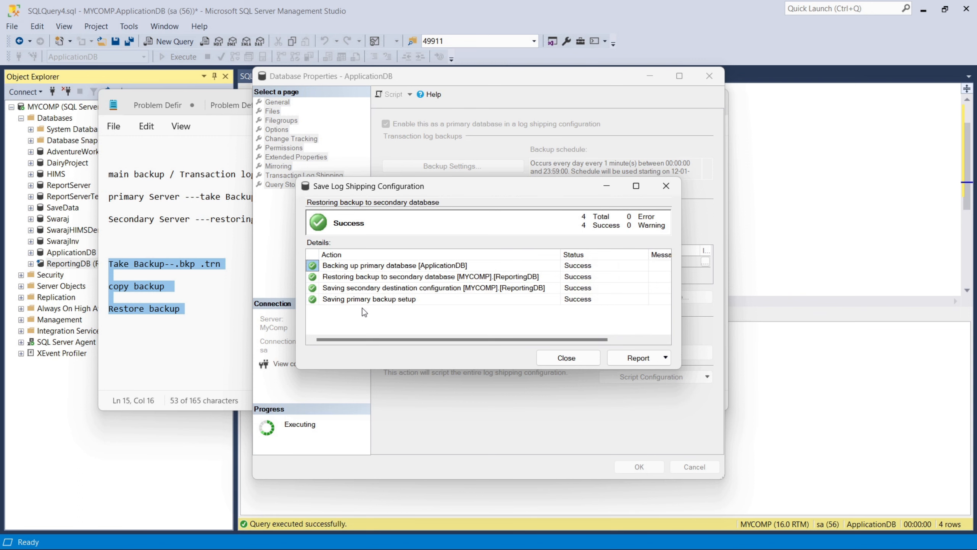
Step: Close the save report, hide Notepad and refresh the SQL Server Agent Jobs folder
left_click(562, 358)
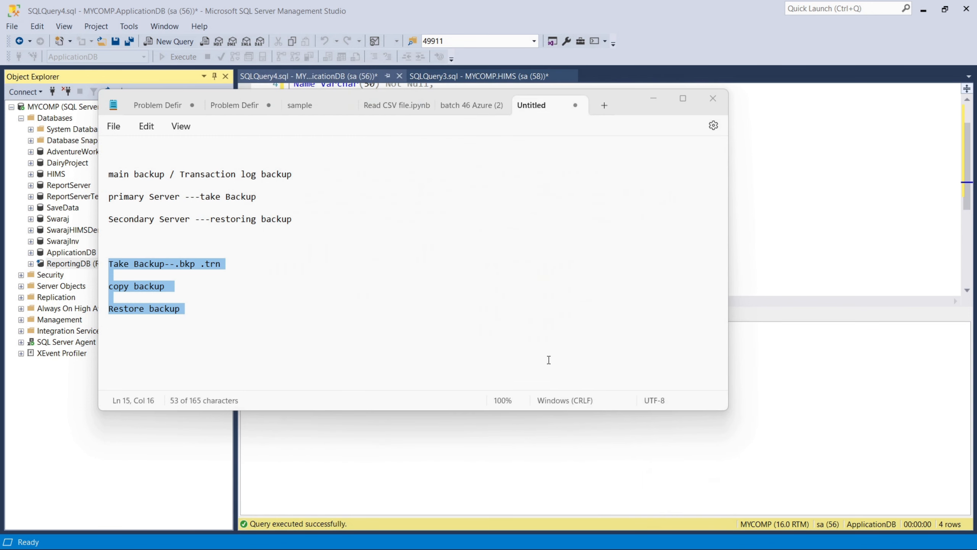
left_click(652, 98)
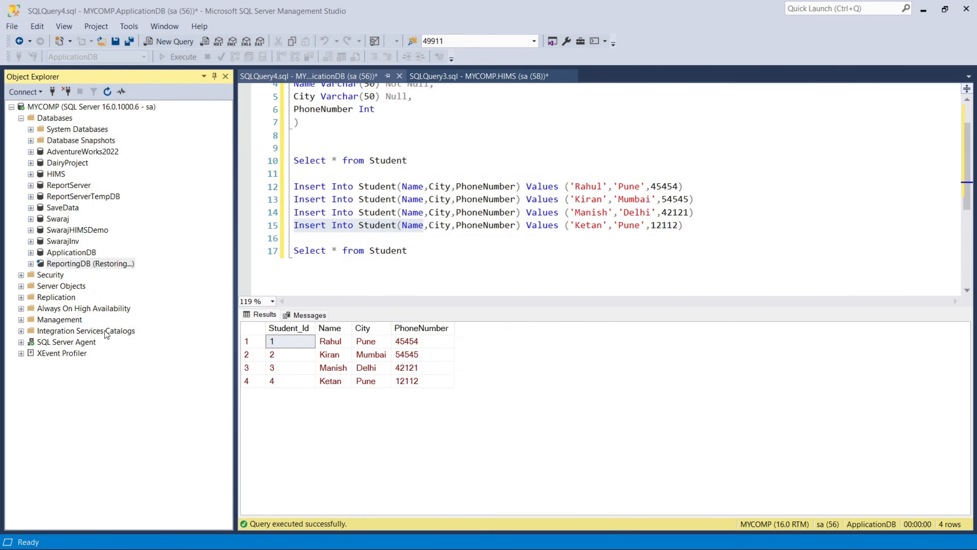
left_click(21, 342)
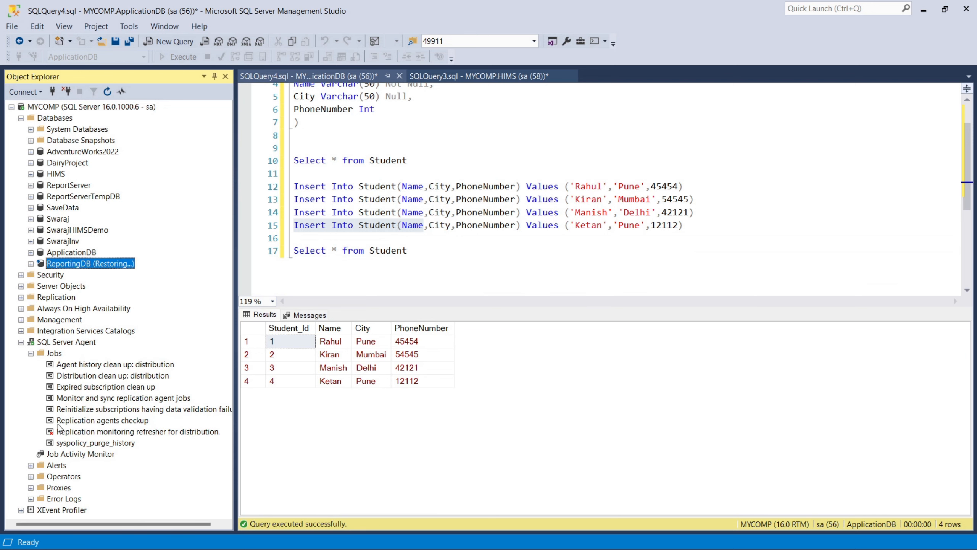
right_click(53, 354)
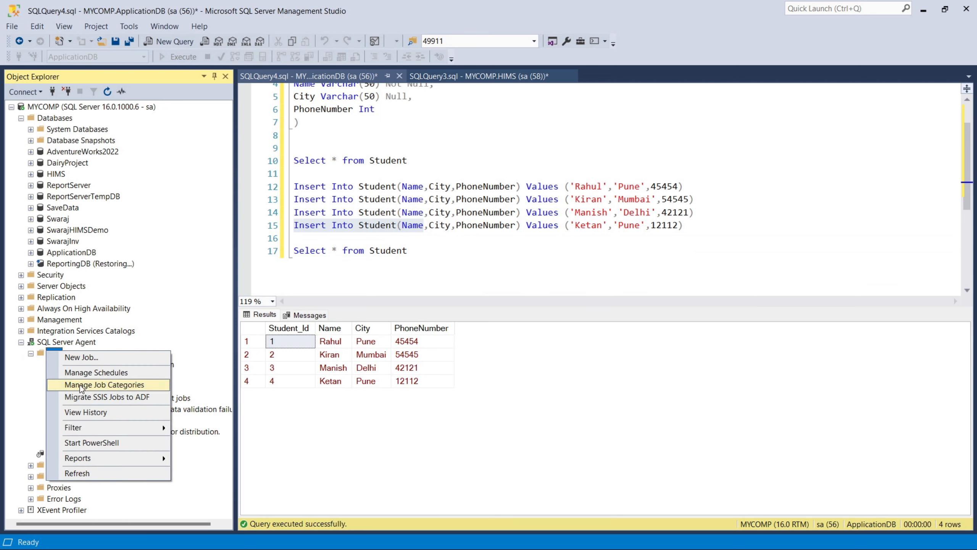
left_click(96, 473)
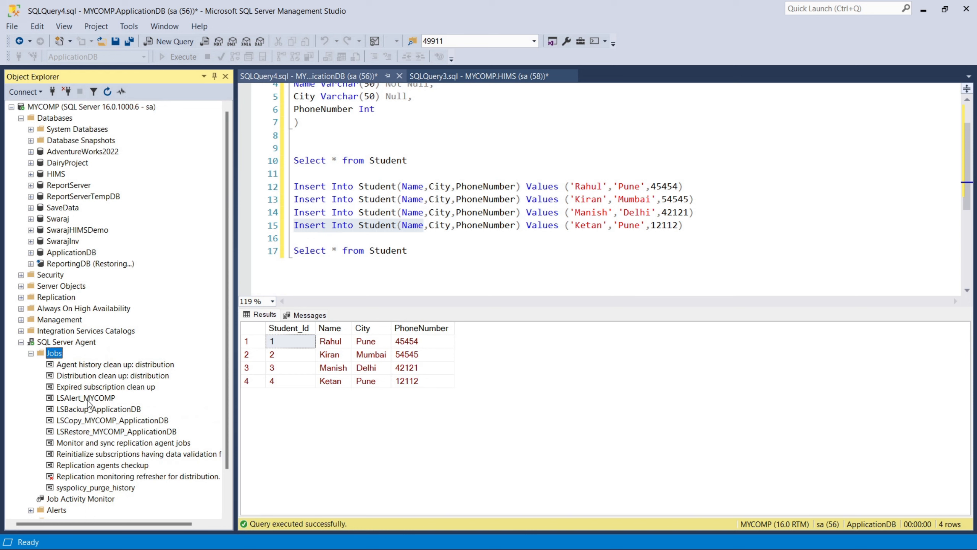
Step: Point out the four new jobs: LSAlert_MYCOMP, LSBackup_ApplicationDB, LSCopy and LSRestore
left_click(87, 399)
left_click(79, 412)
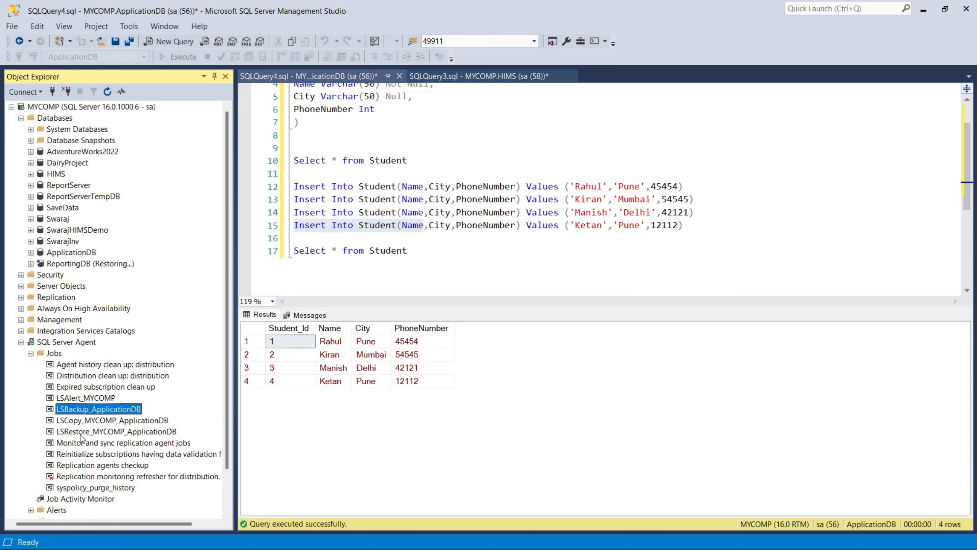
left_click(81, 422)
left_click(82, 435)
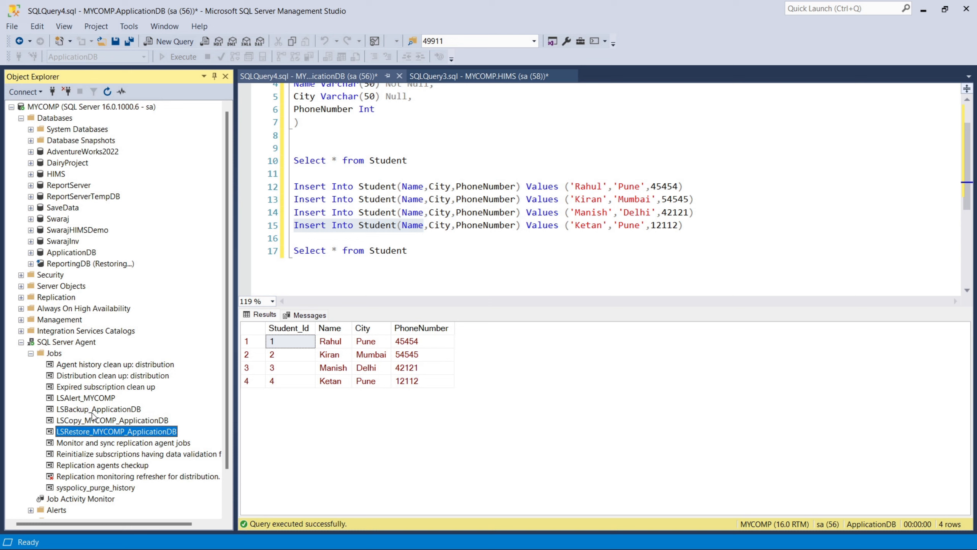
Step: Show that ReportingDB is still in Restoring state and bring up its context menu
left_click(67, 265)
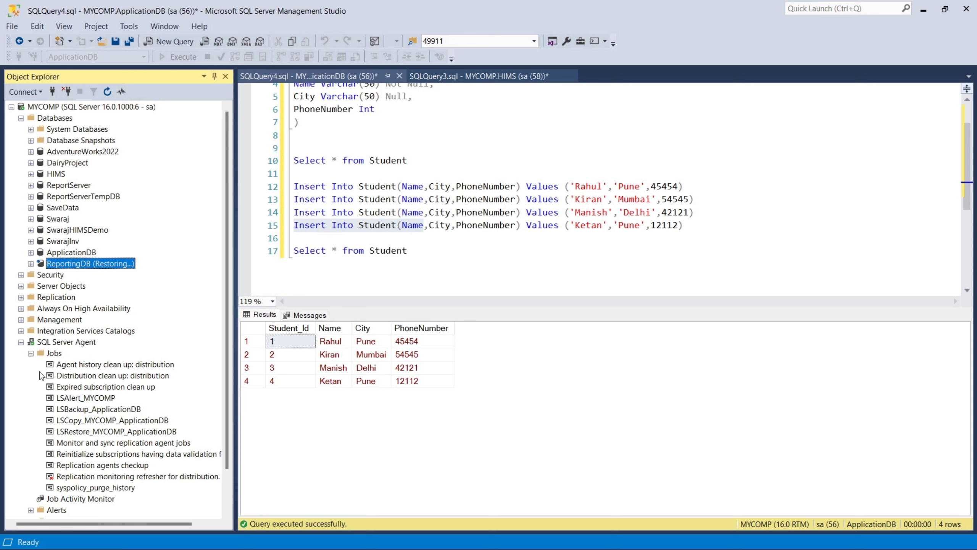
left_click(434, 256)
right_click(104, 269)
key("Escape")
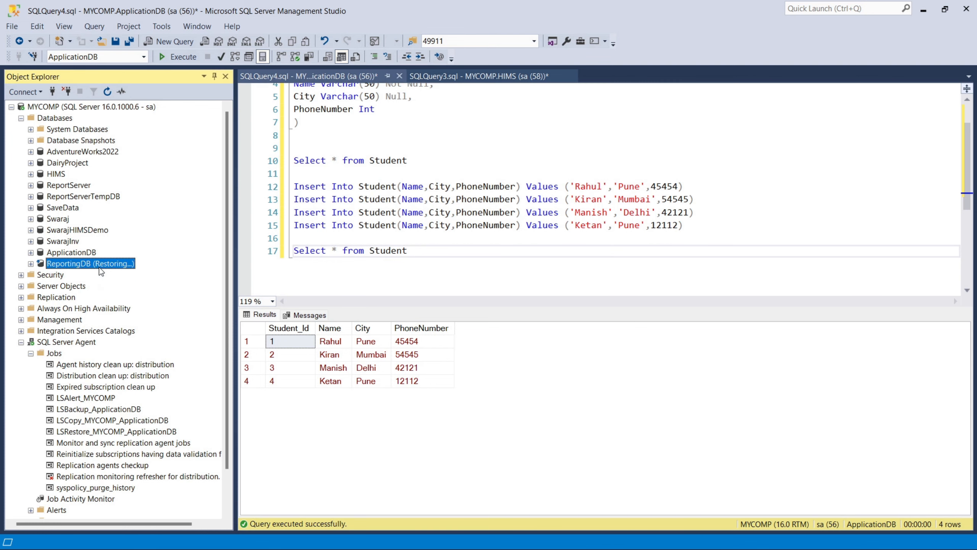
right_click(99, 268)
Step: Start a new query from ReportingDB, leaving master selected in the Available Databases list
left_click(127, 287)
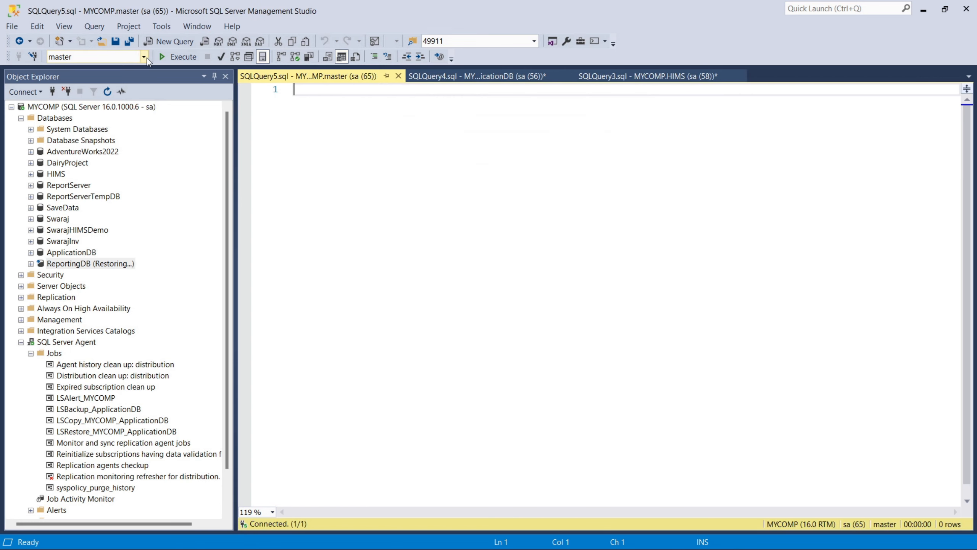
left_click(144, 57)
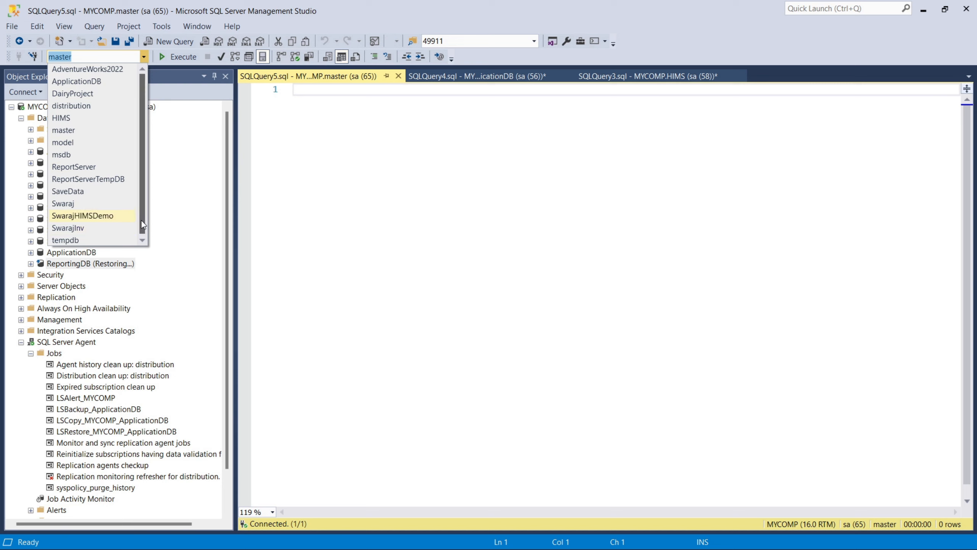
left_click(355, 167)
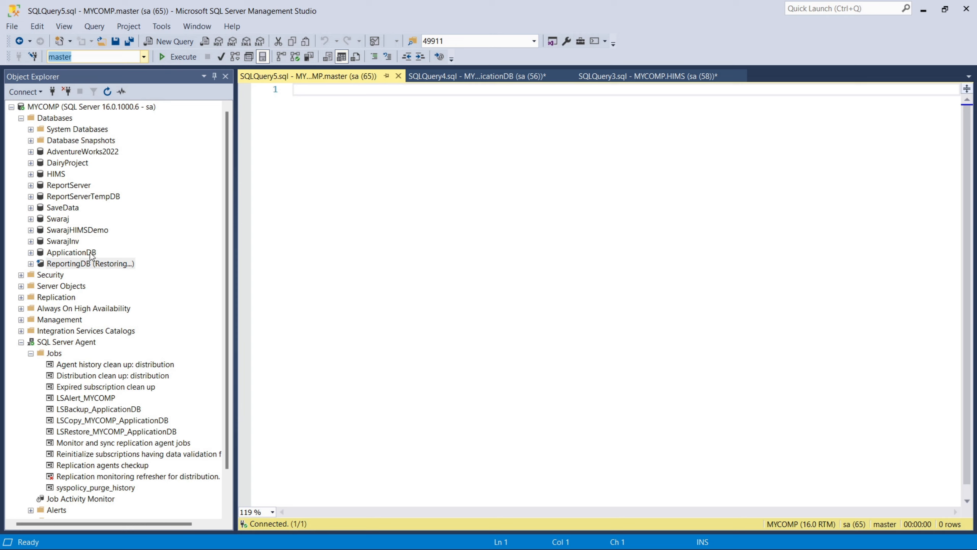
Step: Reach ApplicationDB's Transaction Log Shipping page through Tasks > Ship Transaction Logs, reopening it once
right_click(91, 255)
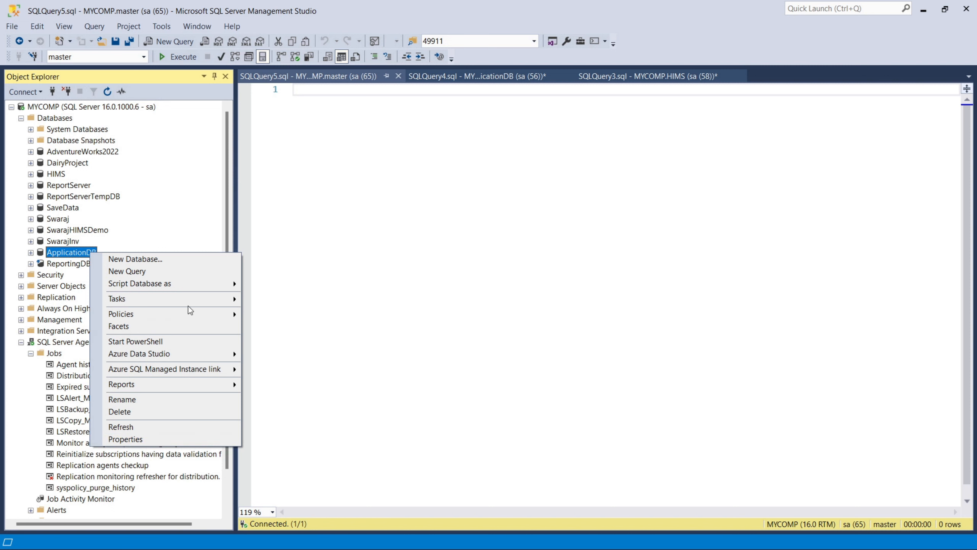
mouse_move(197, 303)
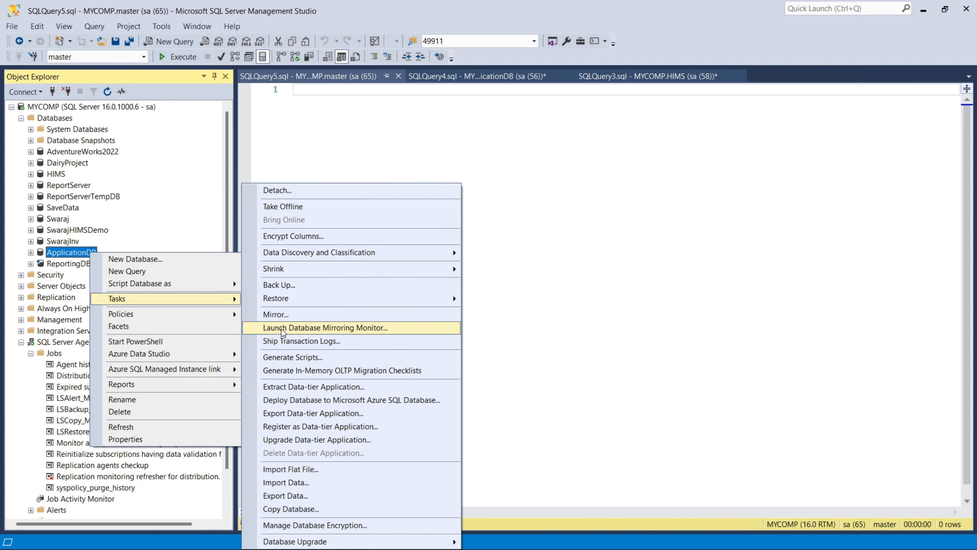
left_click(282, 341)
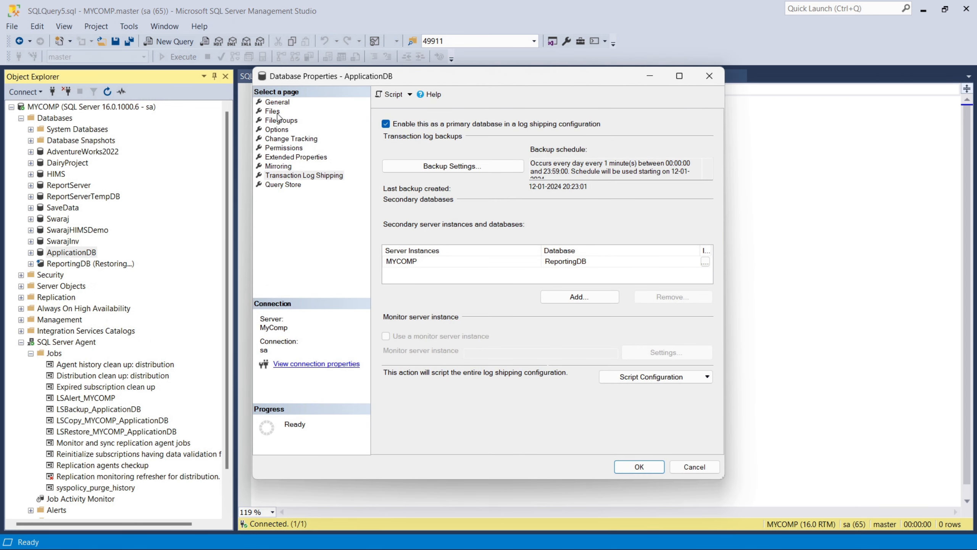
key("Escape")
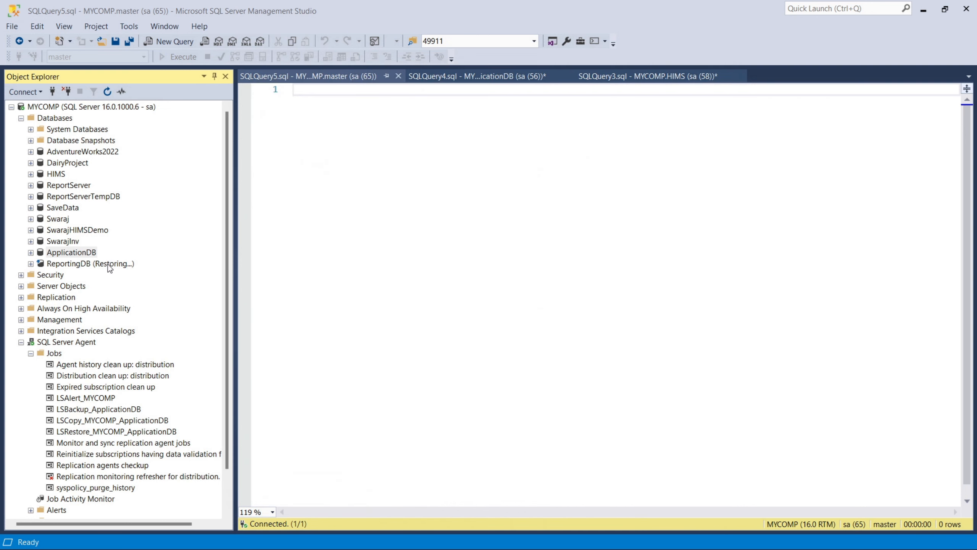
right_click(90, 253)
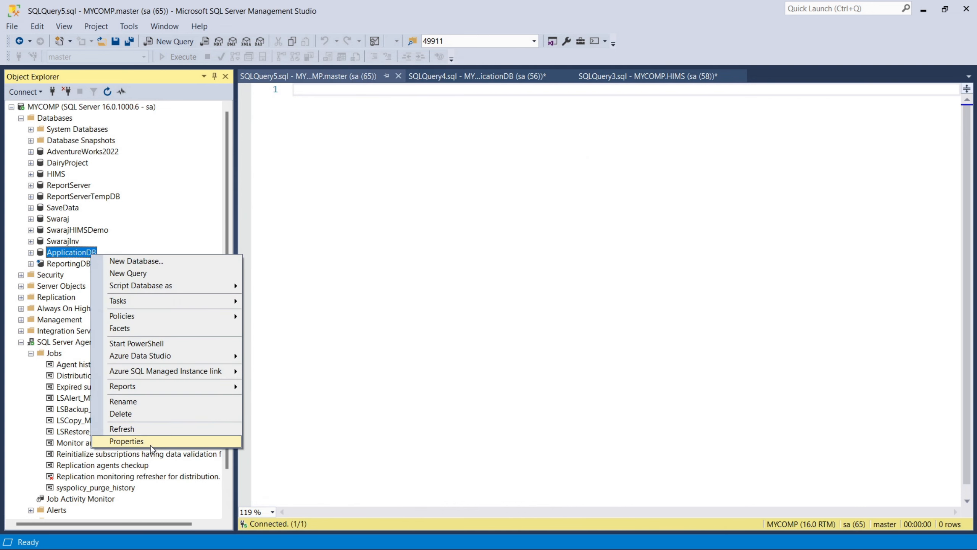
mouse_move(157, 304)
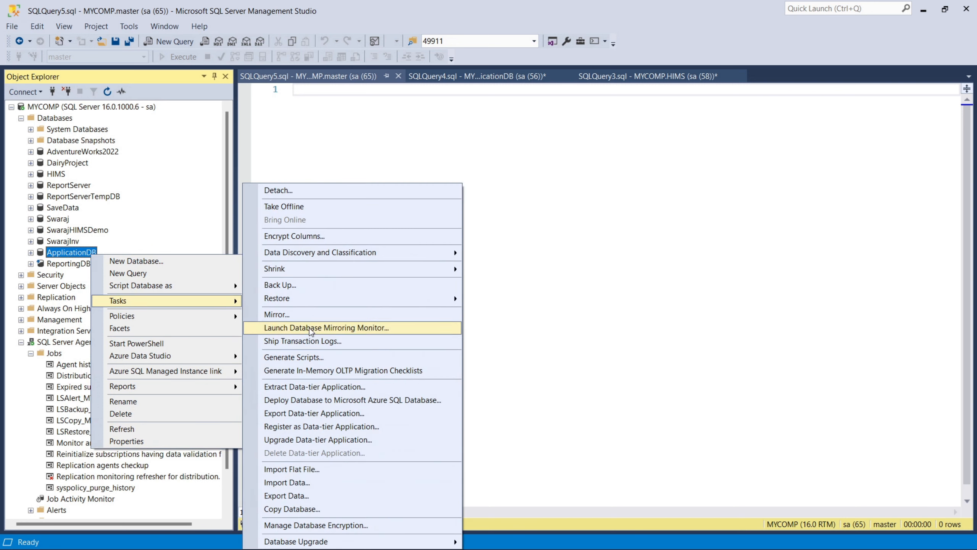
left_click(304, 339)
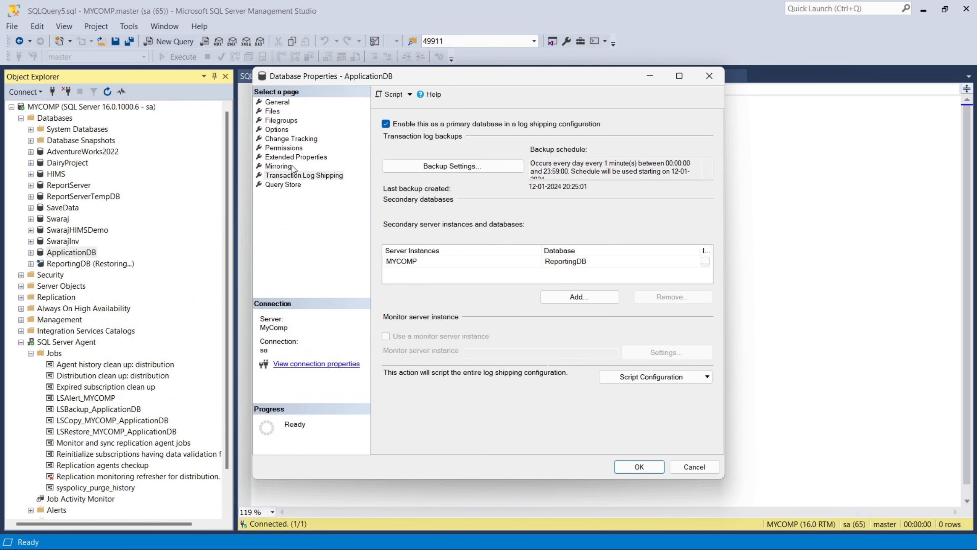
Step: In ReportingDB's secondary settings, set log restores to Standby mode, then save and close
left_click(706, 264)
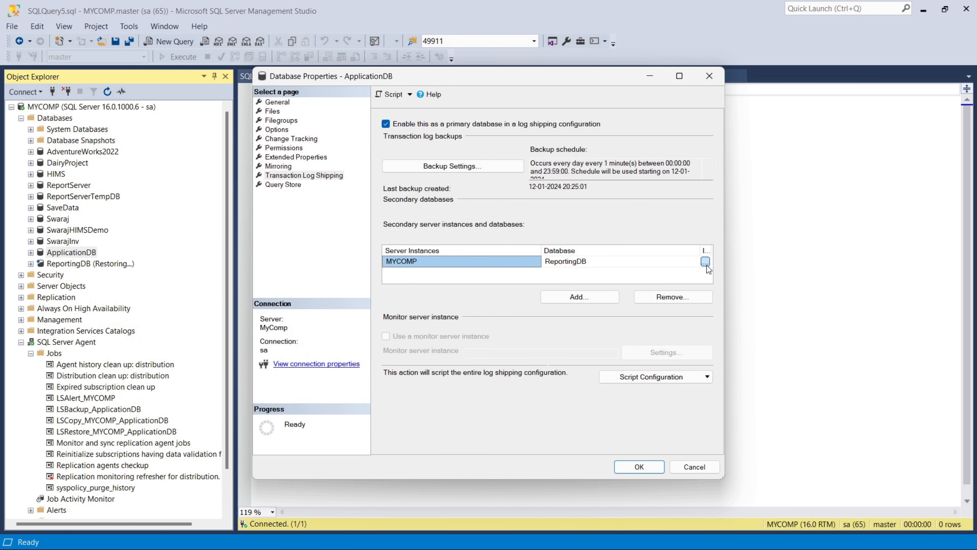
left_click(705, 262)
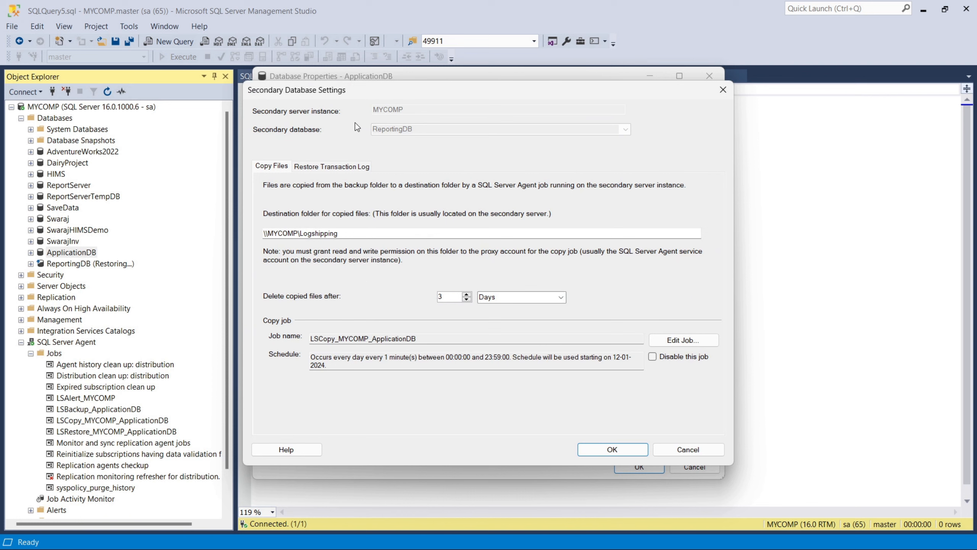
left_click(335, 168)
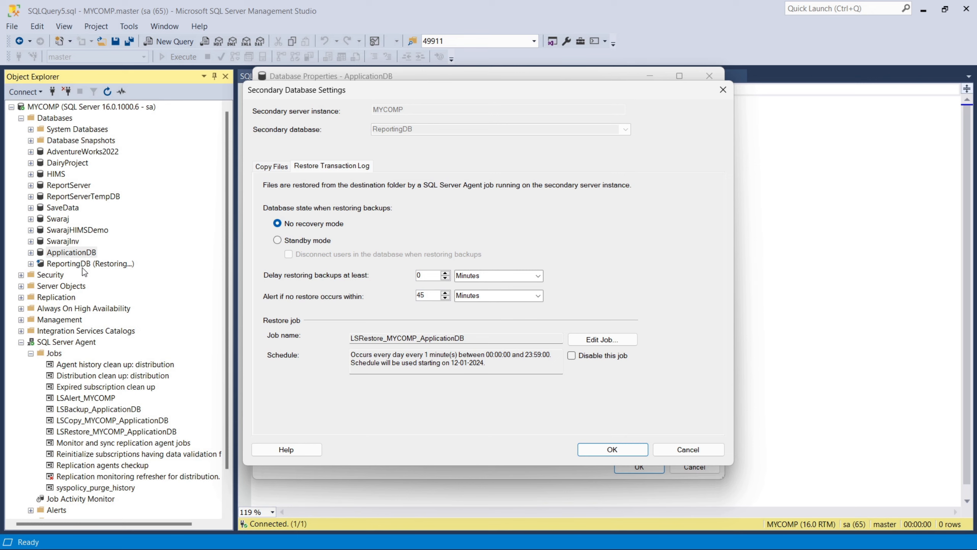
left_click(292, 242)
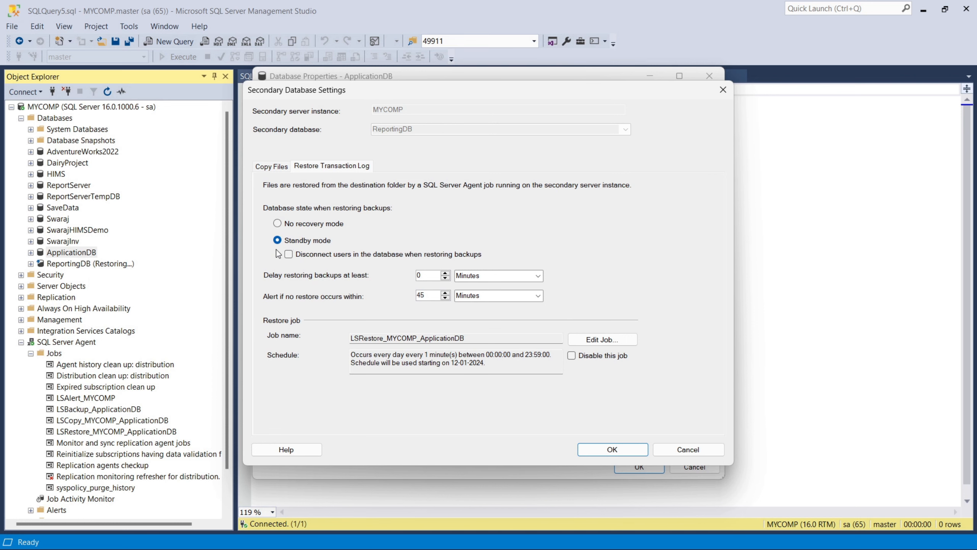
left_click(603, 451)
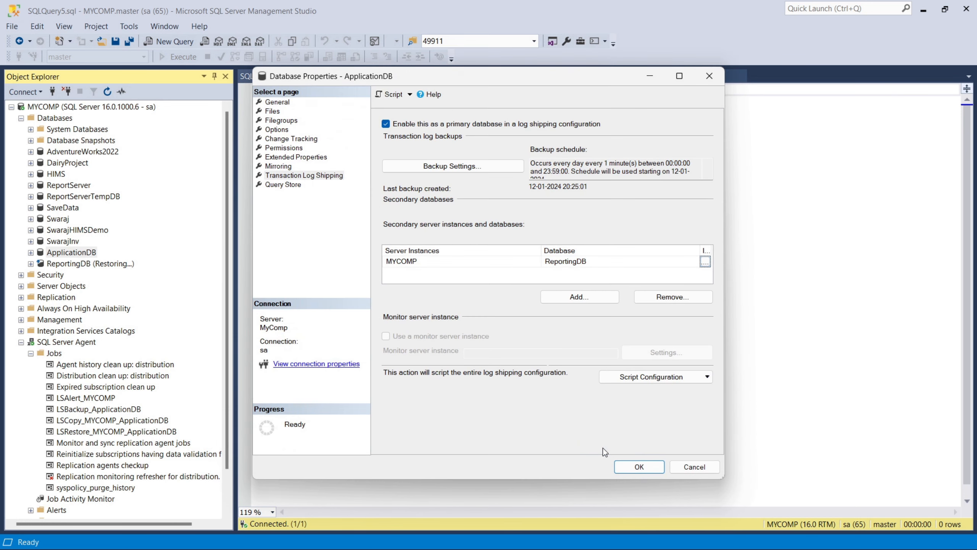
left_click(626, 469)
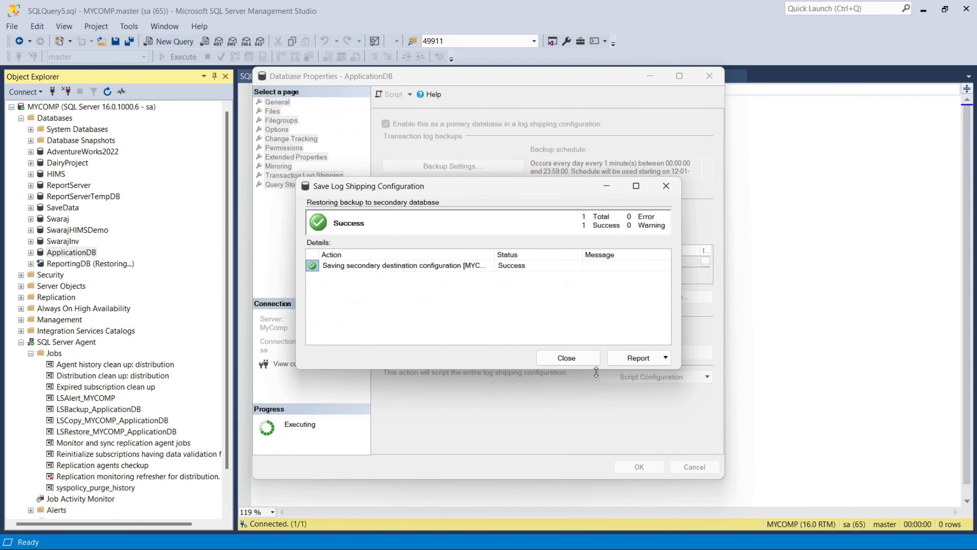
left_click(579, 362)
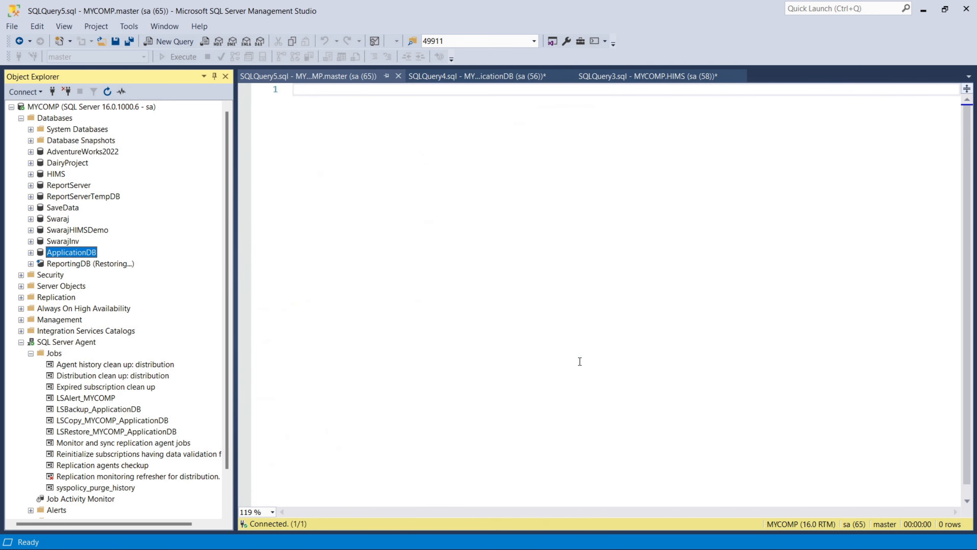
Step: Refresh the Databases folder twice until ReportingDB shows as Standby / Read-Only
right_click(63, 118)
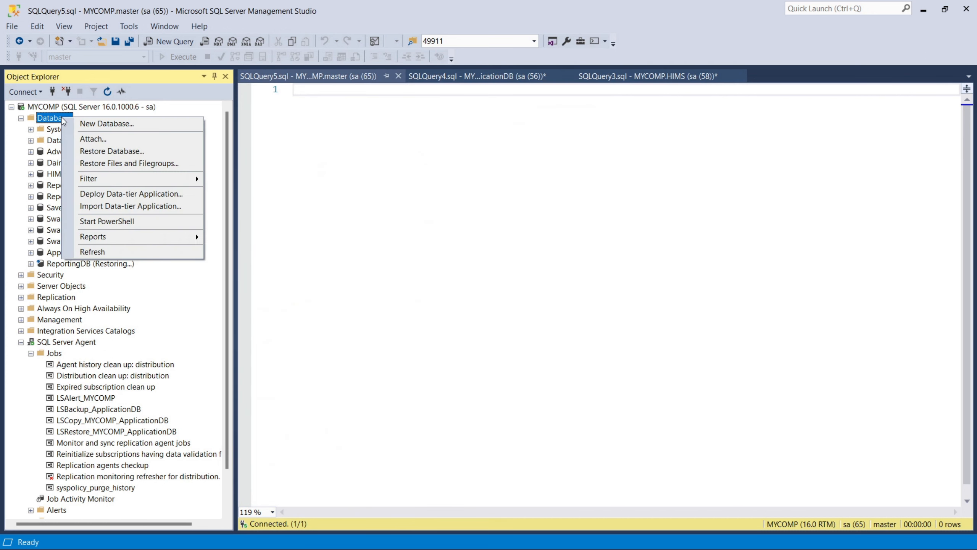
left_click(104, 253)
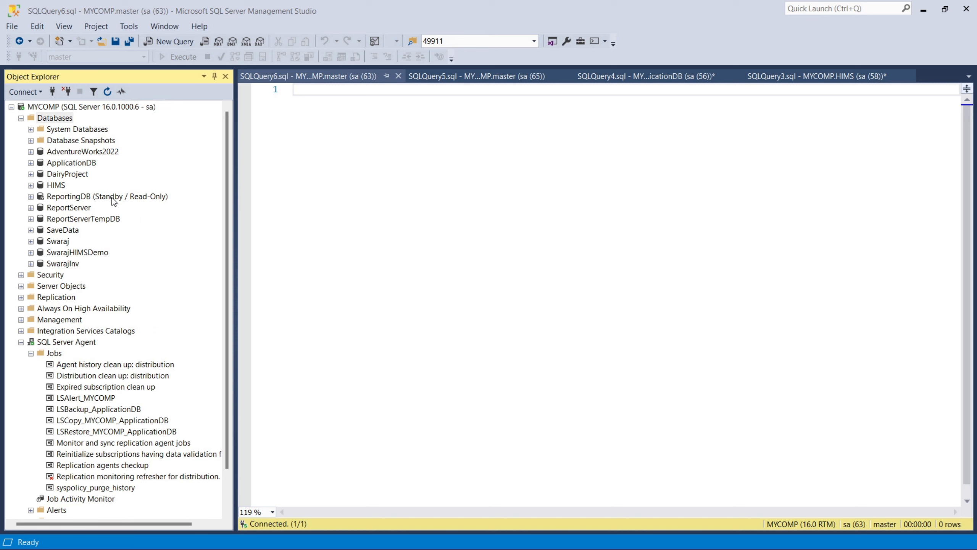
right_click(62, 122)
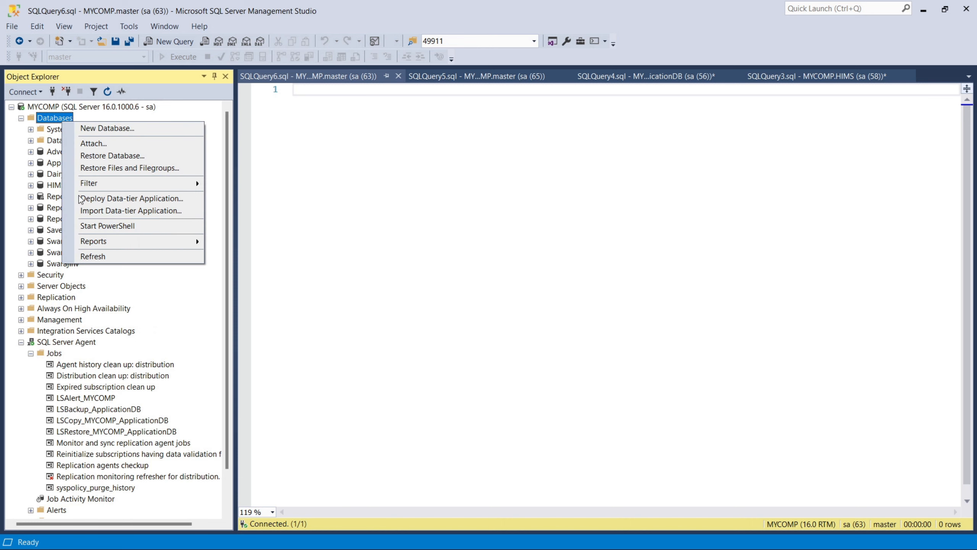
left_click(96, 253)
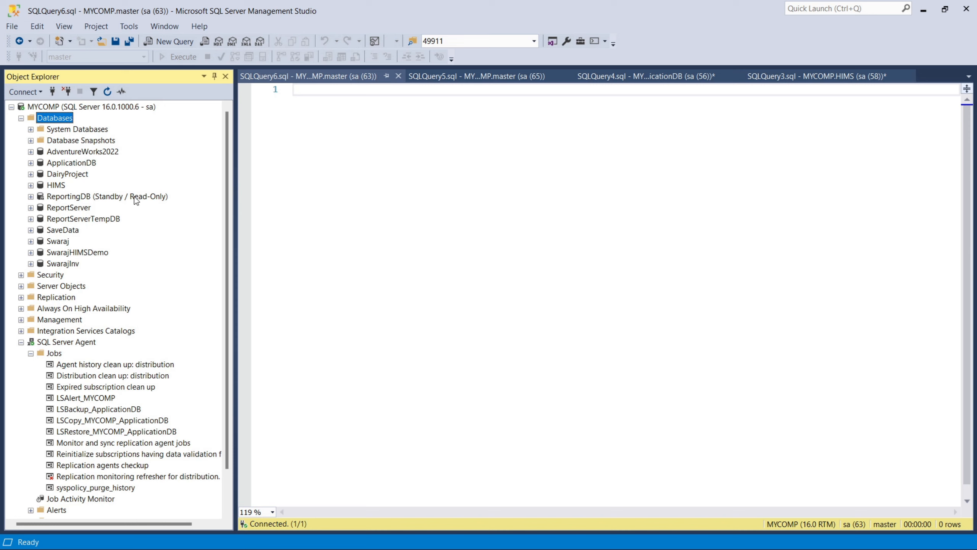
right_click(88, 161)
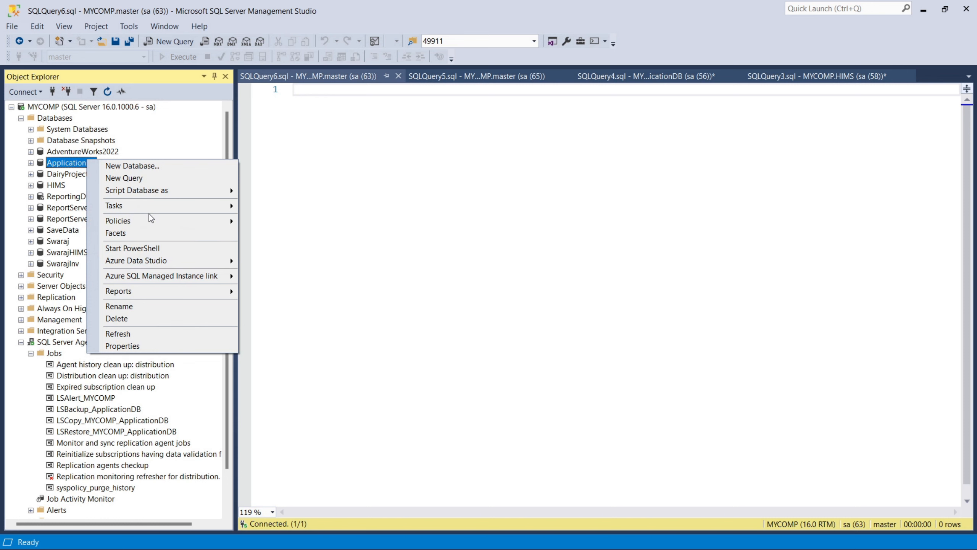
mouse_move(153, 213)
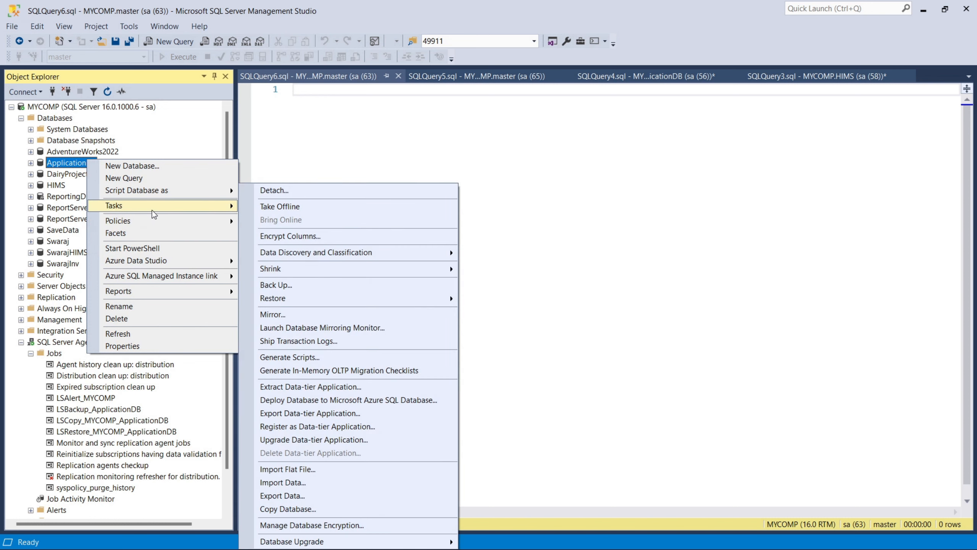
left_click(299, 343)
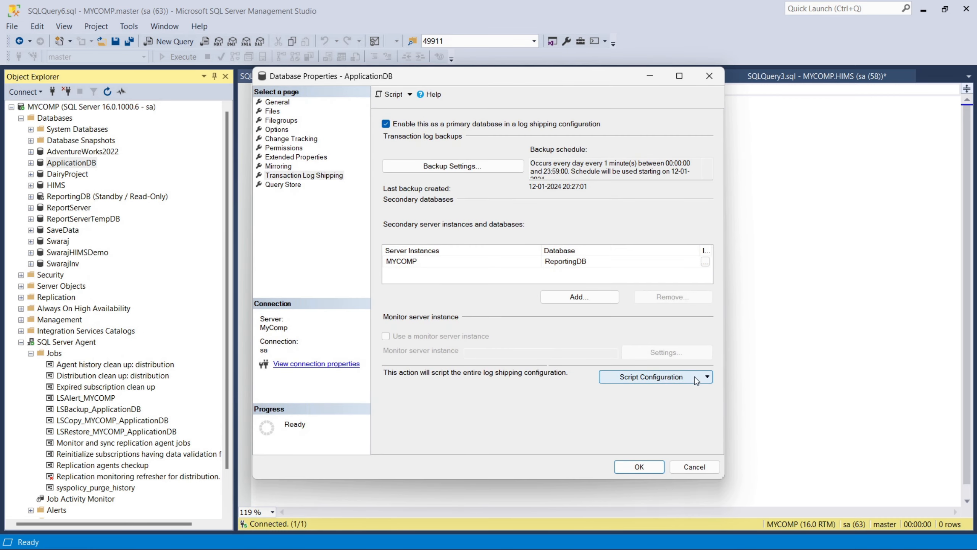
left_click(705, 263)
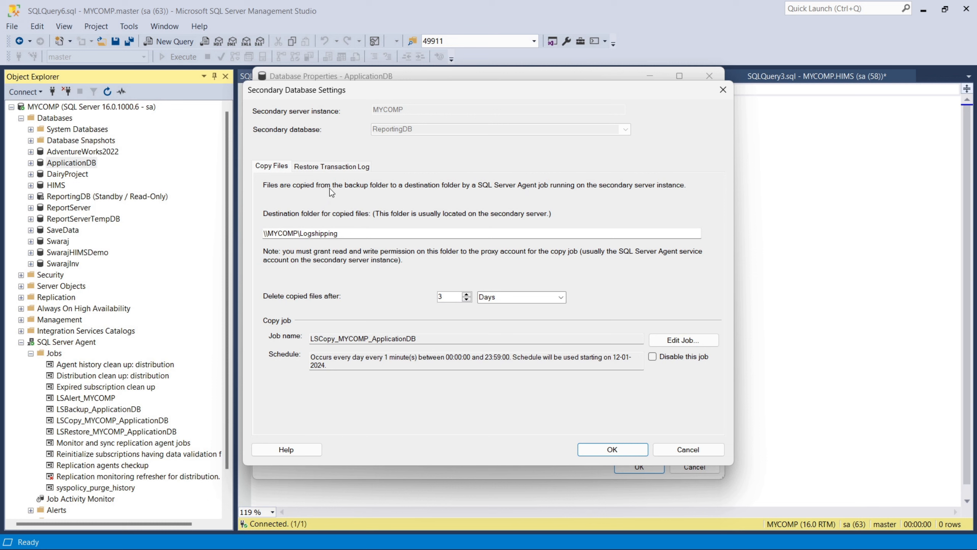
left_click(341, 167)
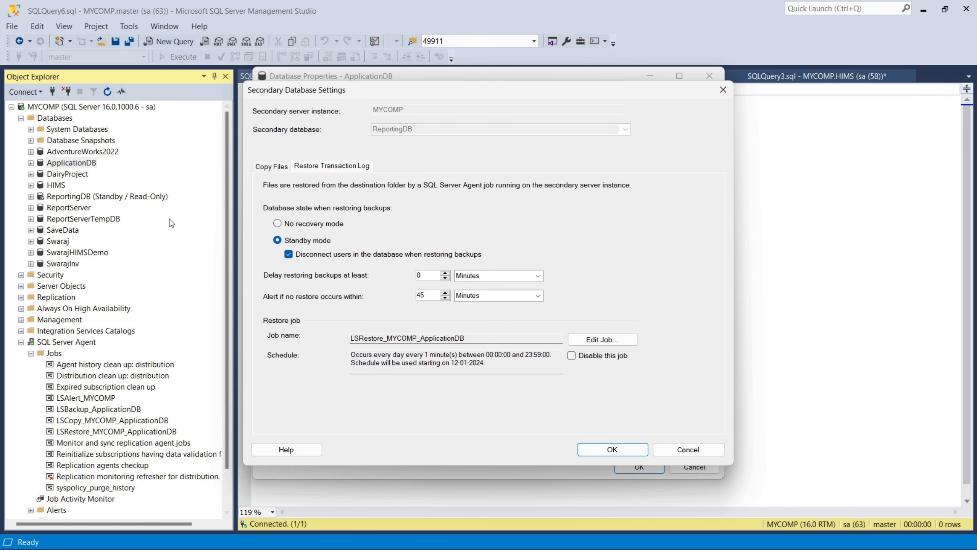
left_click(633, 455)
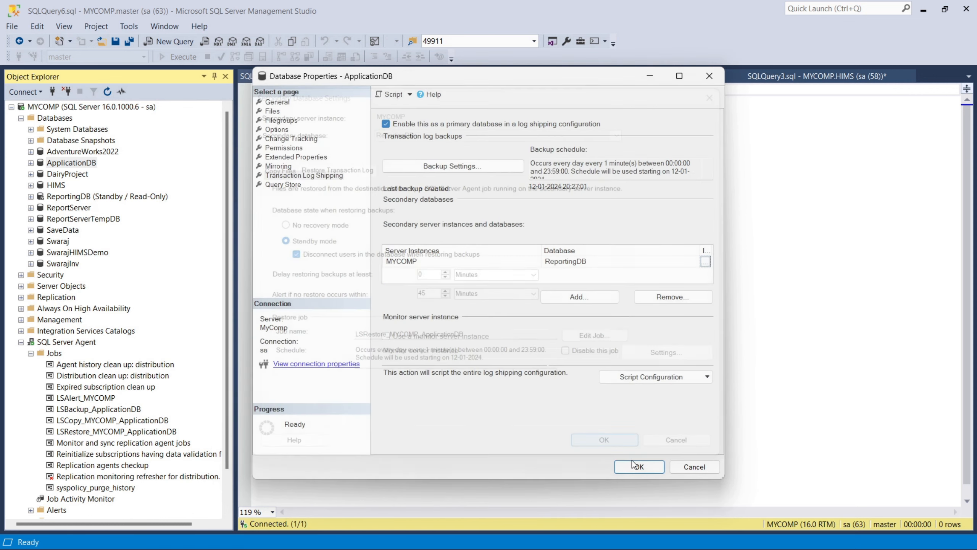
left_click(636, 466)
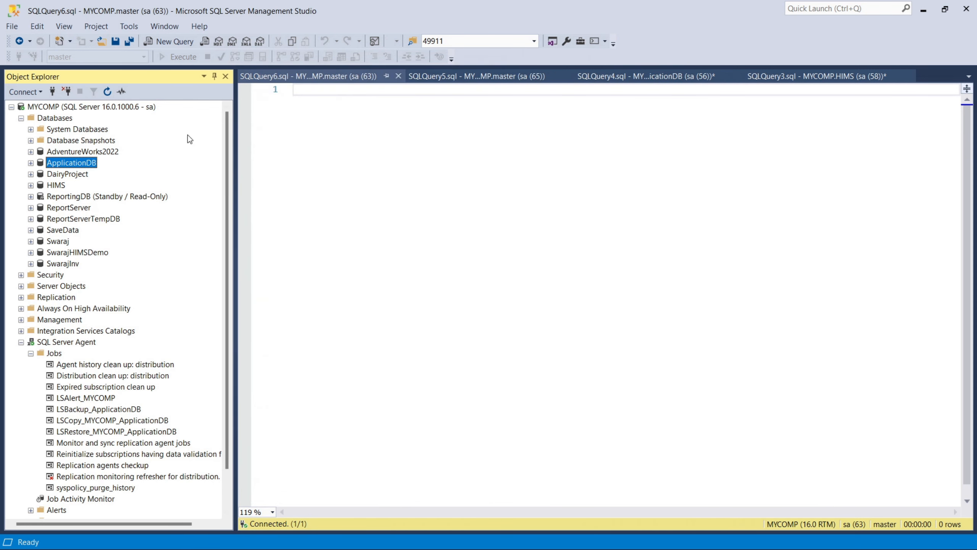
left_click(301, 159)
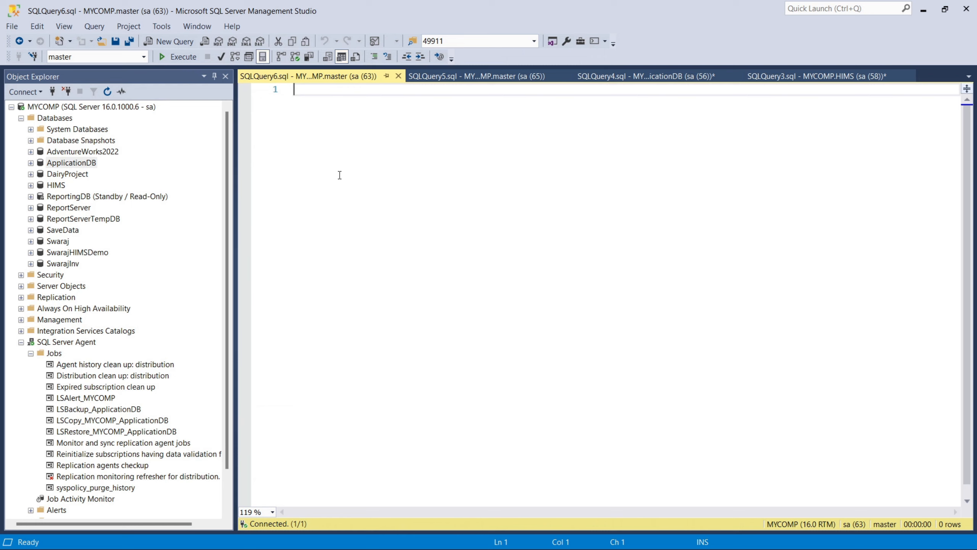
Step: Point the new query at ReportingDB, type 'Select * from', and close the unused SQLQuery5 master query
left_click(144, 56)
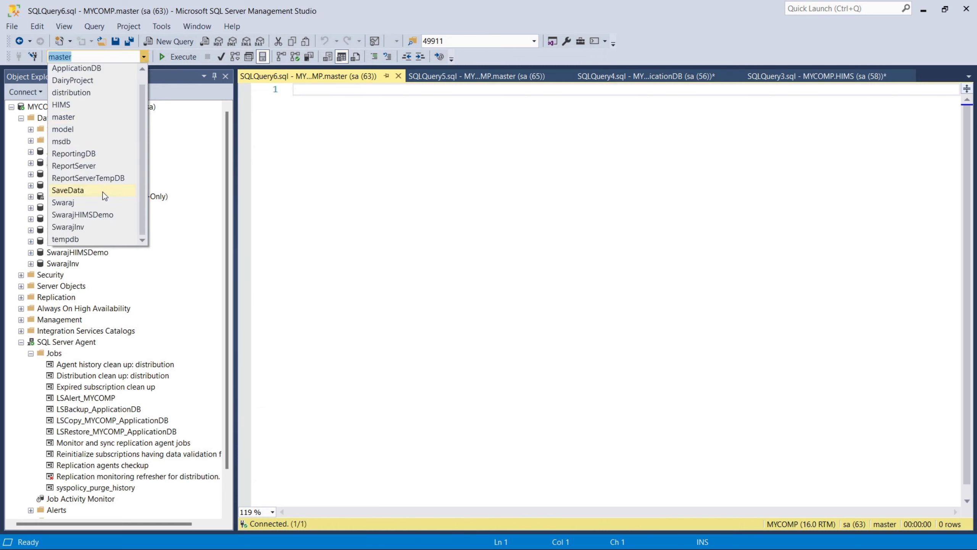
left_click(90, 156)
type("Select * from")
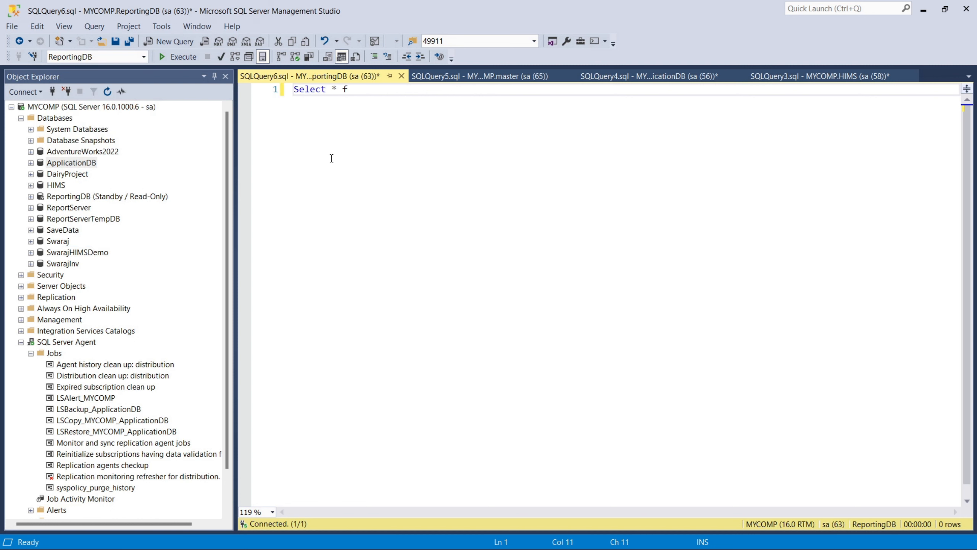
left_click(472, 78)
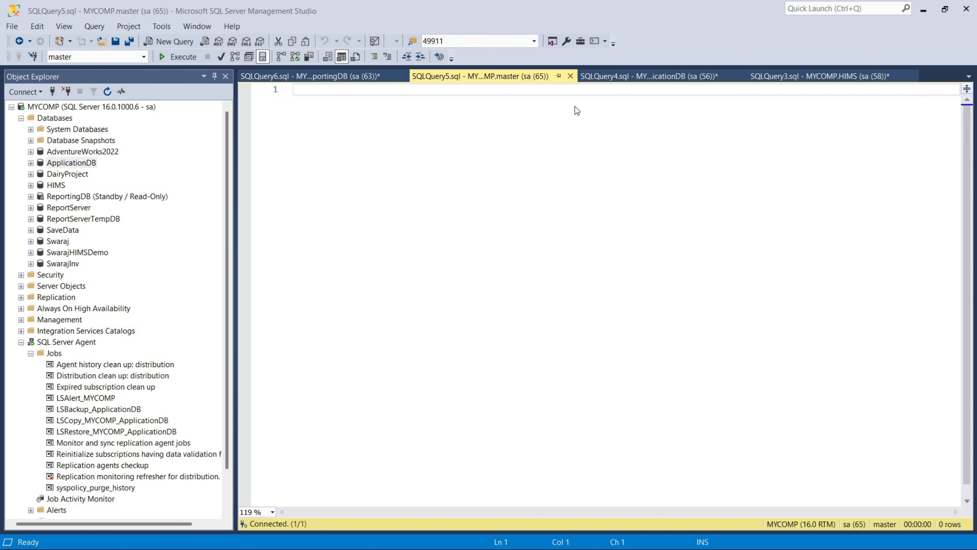
left_click(570, 77)
Step: Complete the query with 'Student' copied from the ApplicationDB script and execute it, returning six rows
left_click(502, 79)
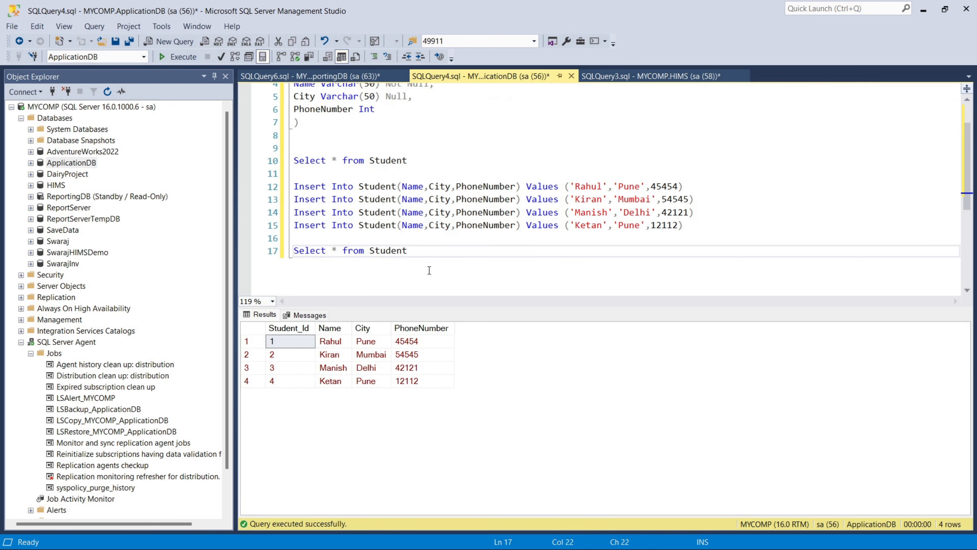
double_click(388, 250)
key("ctrl+c")
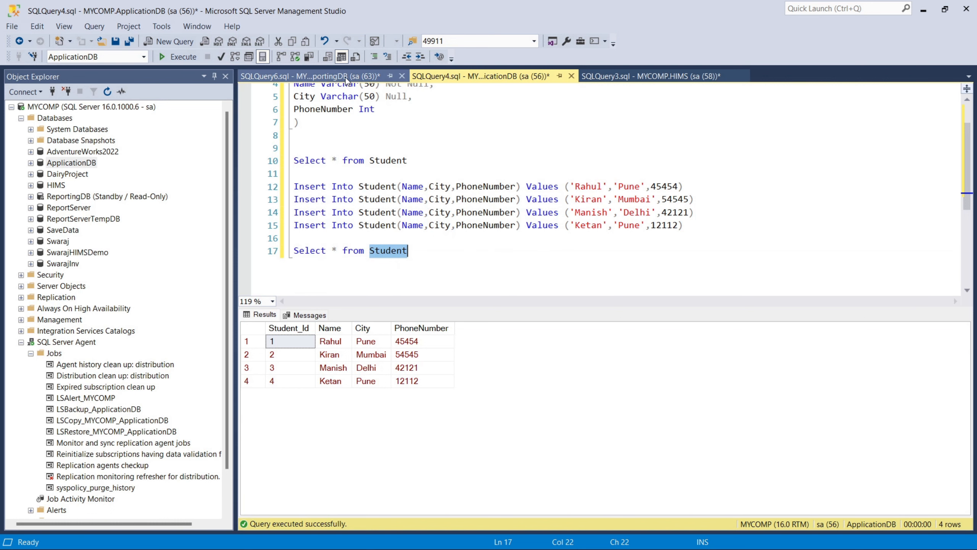
left_click(308, 76)
key("ctrl+v")
left_click(196, 62)
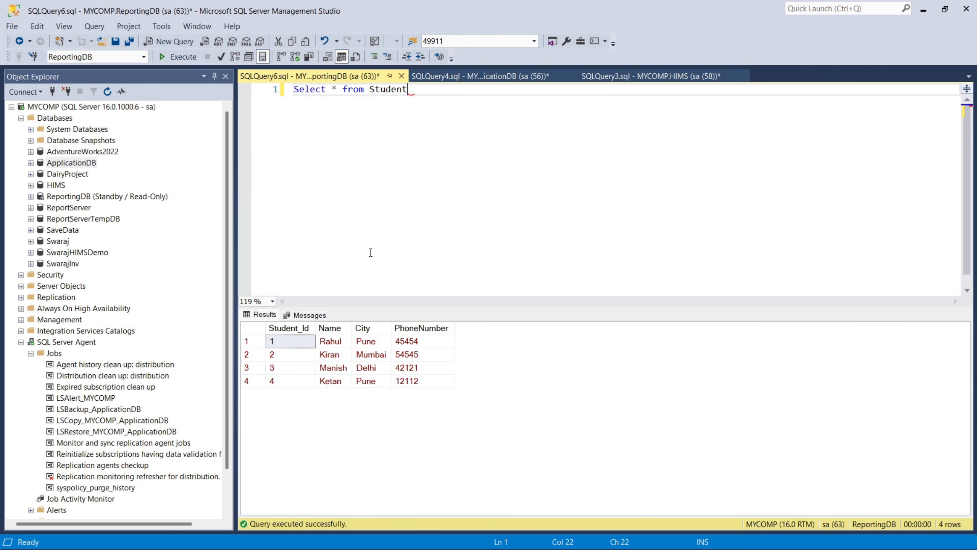
left_click(20, 342)
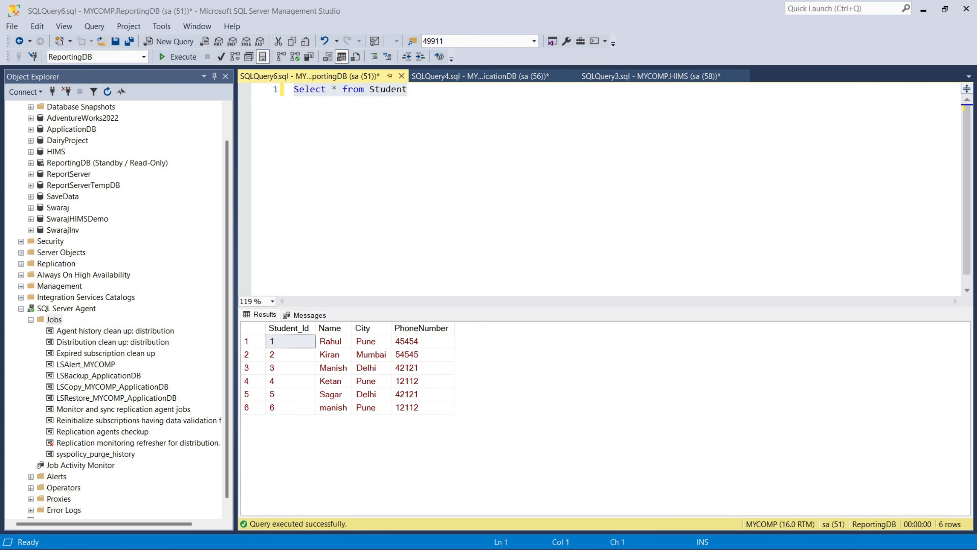
Step: Run the Select * from Student line on ApplicationDB, confirming six rows, and compare with ReportingDB
left_click(461, 77)
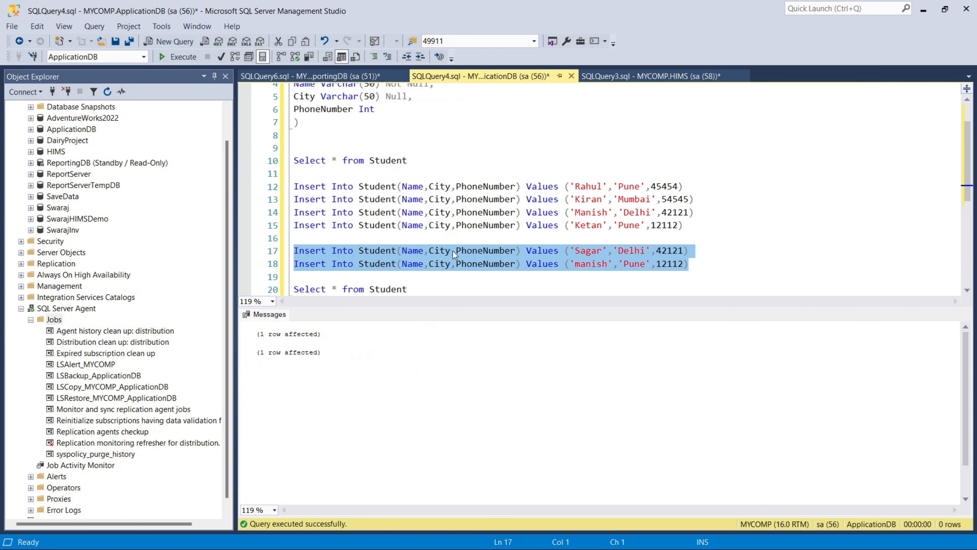
left_click(682, 265)
left_click_drag(710, 264, 274, 257)
left_click_drag(442, 289, 252, 296)
left_click(178, 56)
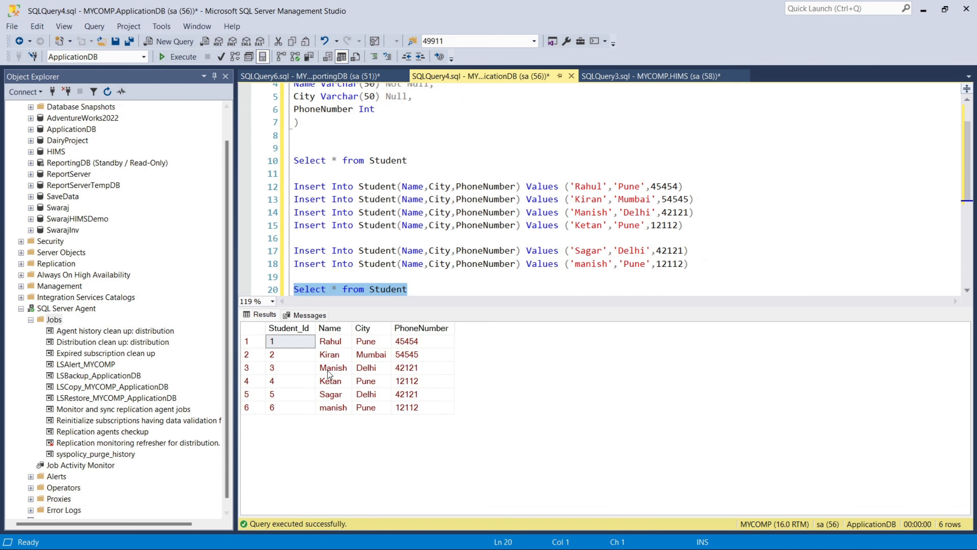
left_click(309, 76)
left_click(366, 158)
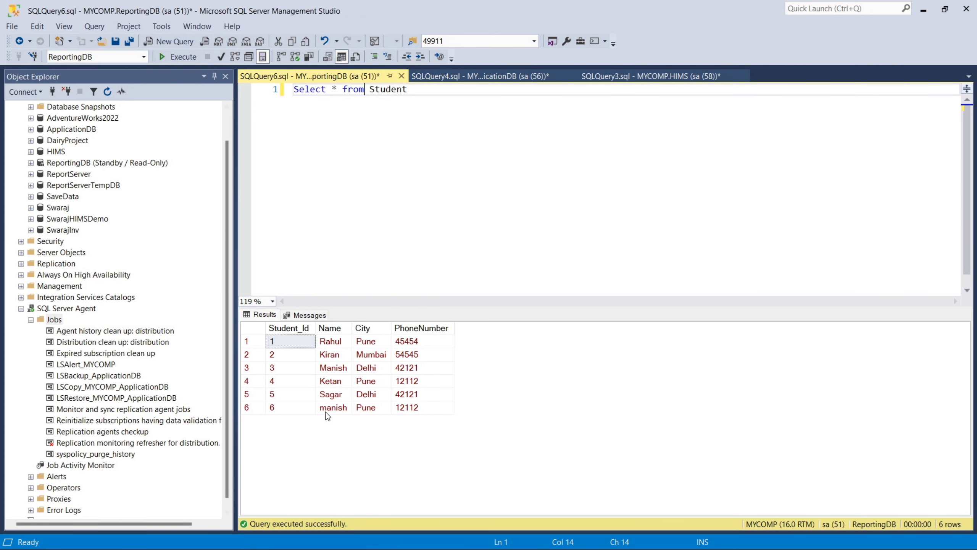
Step: Paste a second copy of the Sagar and manish insert statements at lines 20–21
left_click(439, 82)
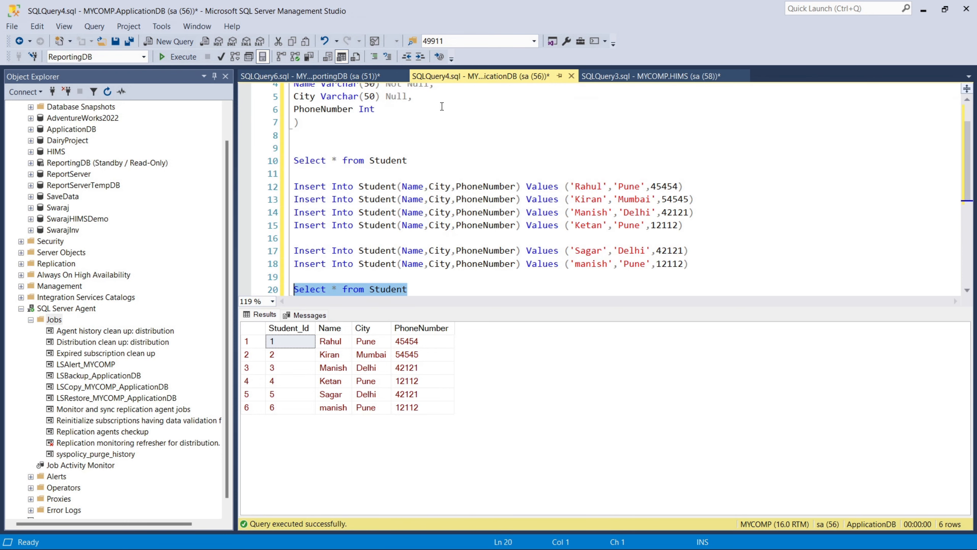
left_click_drag(724, 264, 277, 251)
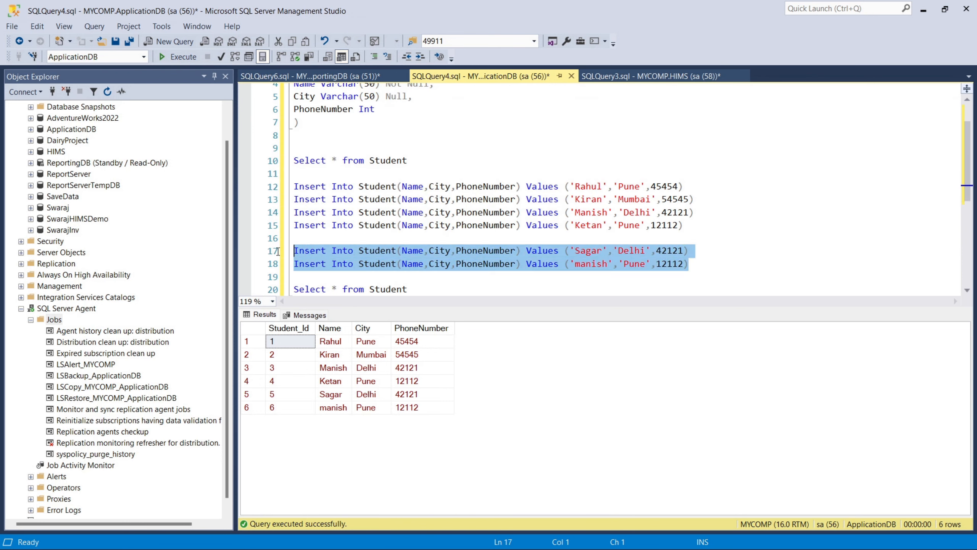
left_click(700, 271)
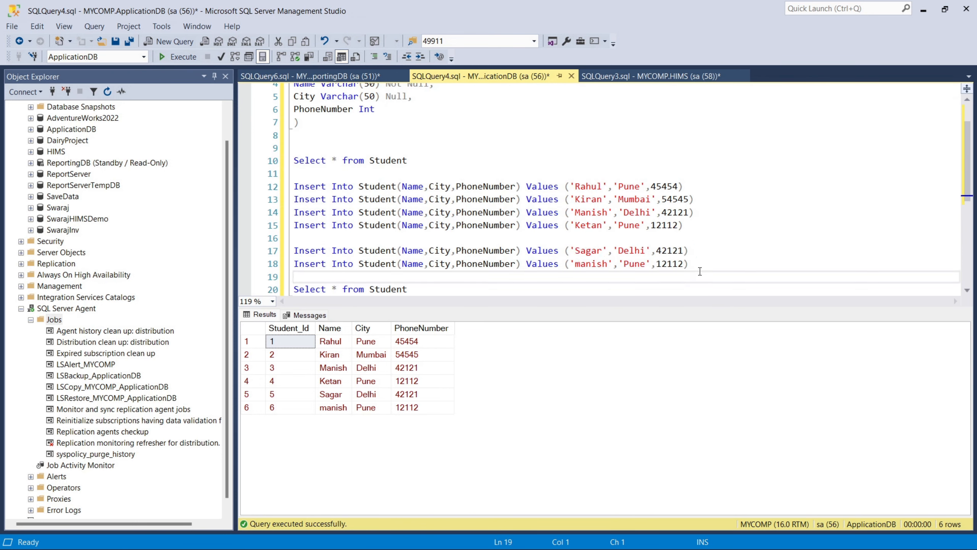
key("Return")
key("ctrl+v")
key("Return")
Step: Rename the copied inserts to Punit and Manit and execute them on ApplicationDB
double_click(593, 263)
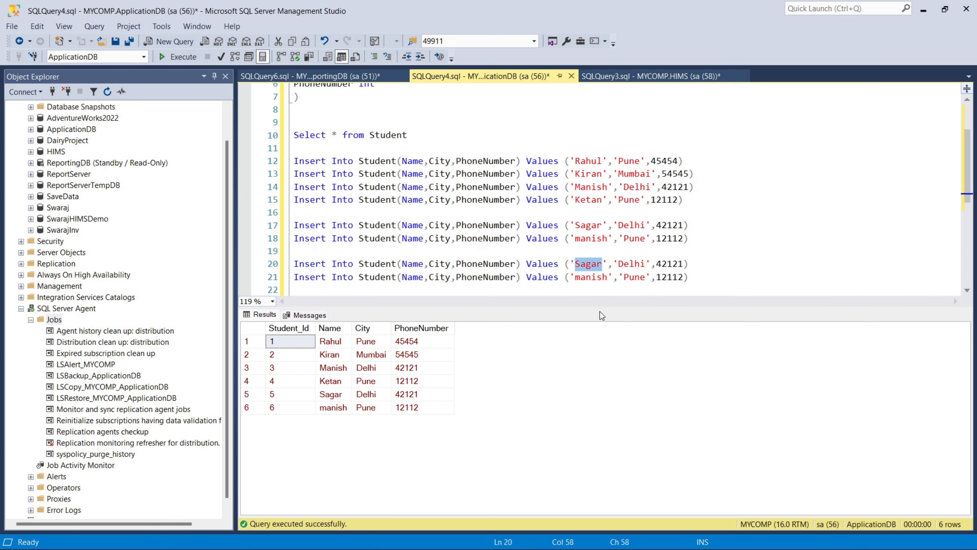
type("Punit")
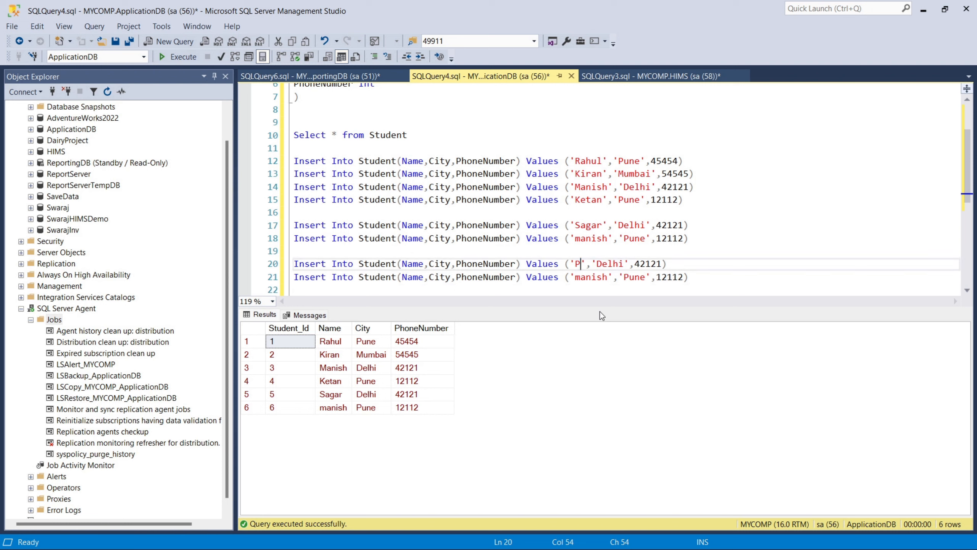
double_click(590, 277)
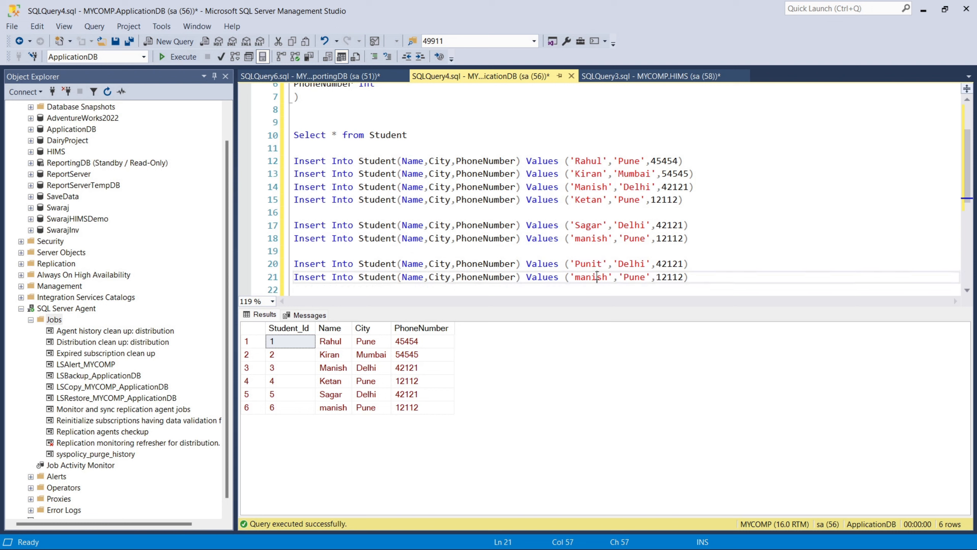
type("Man")
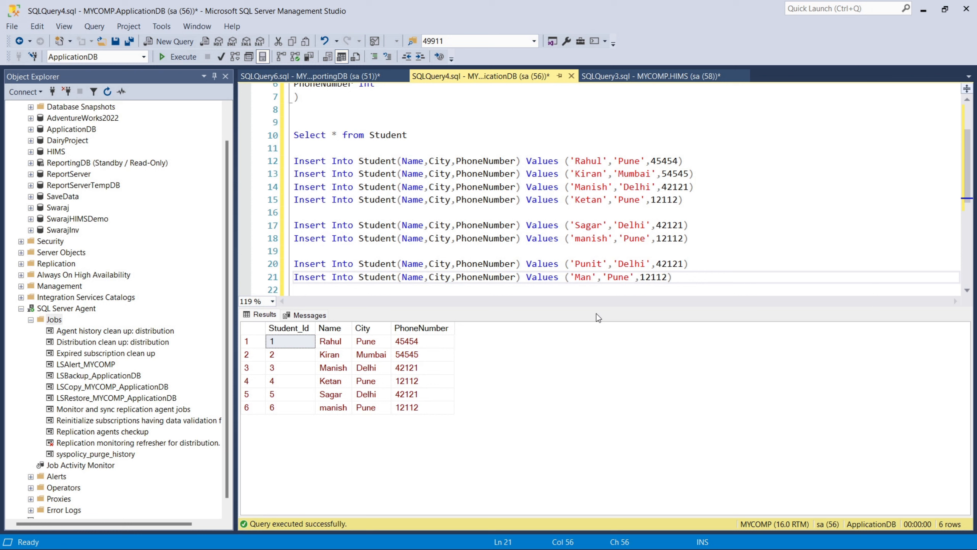
type("it")
left_click_drag(705, 278, 294, 251)
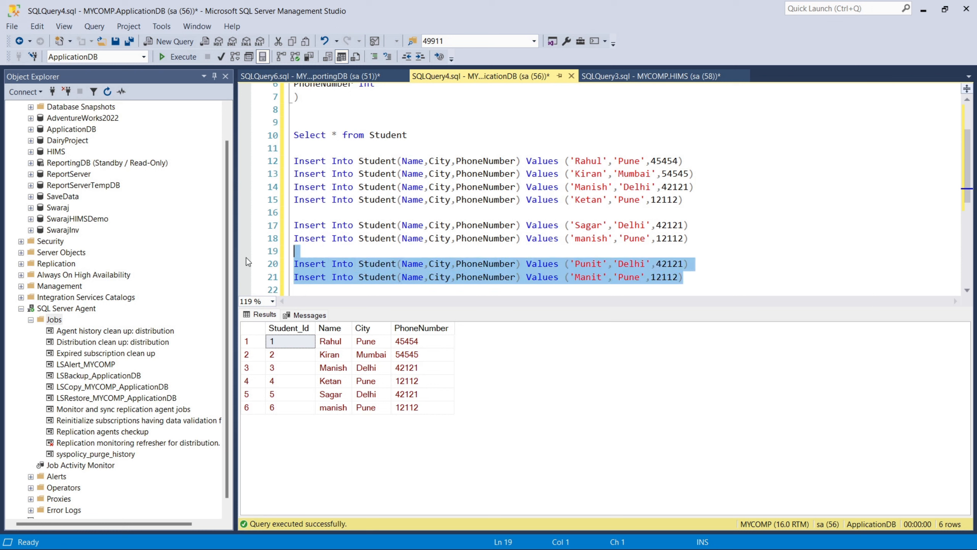
left_click(181, 57)
Step: List ApplicationDB's Student table showing eight rows, then return to the ReportingDB query showing six
scroll(422, 228, "down", 1)
left_click(425, 264)
left_click_drag(425, 264, 225, 267)
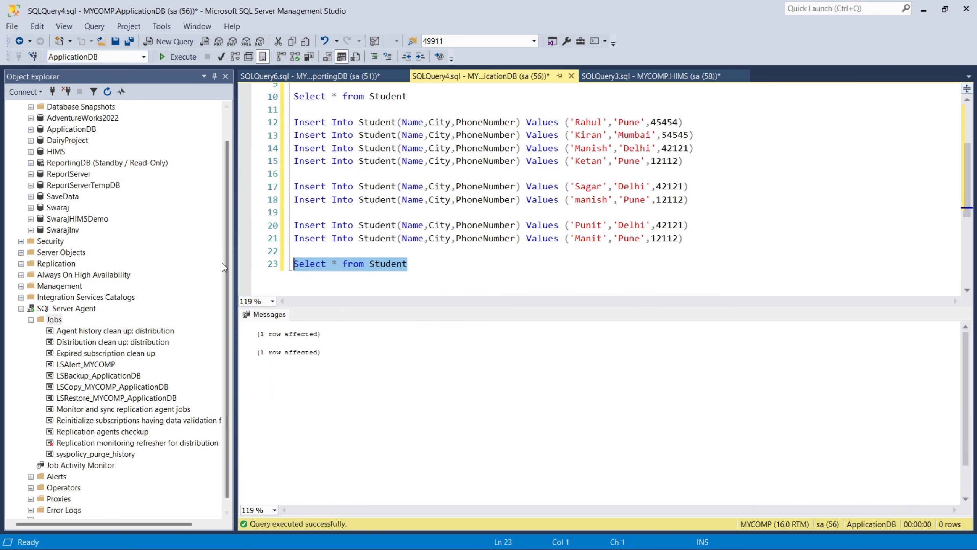
left_click(178, 56)
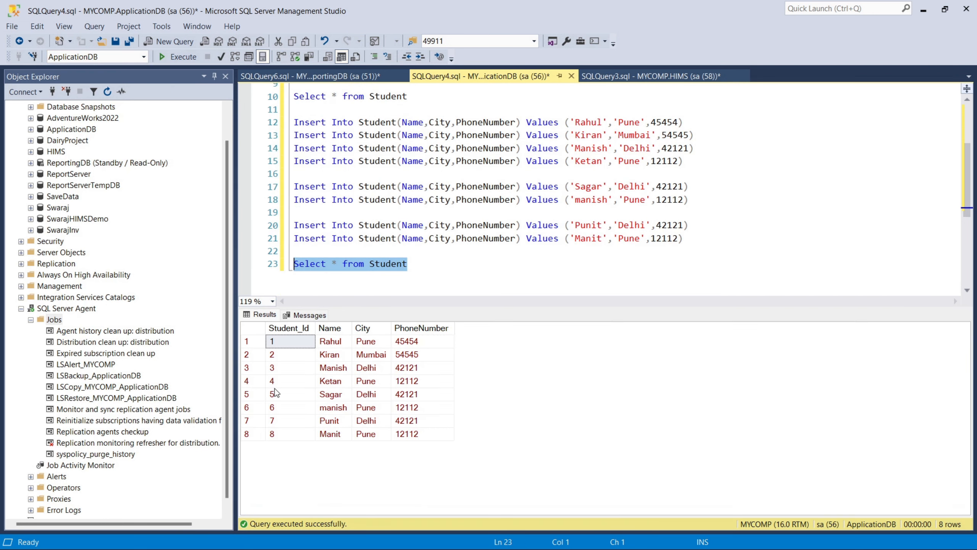
left_click_drag(298, 421, 413, 442)
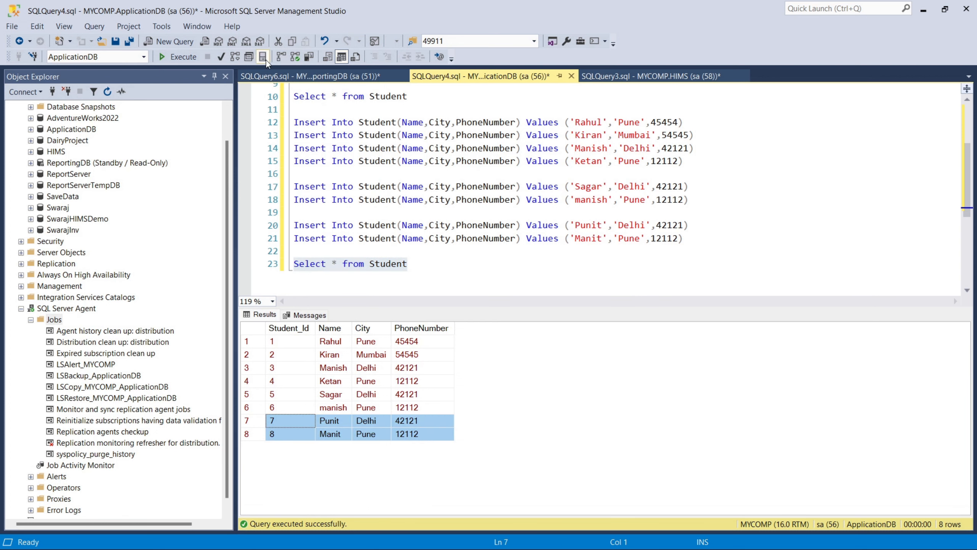
left_click(300, 76)
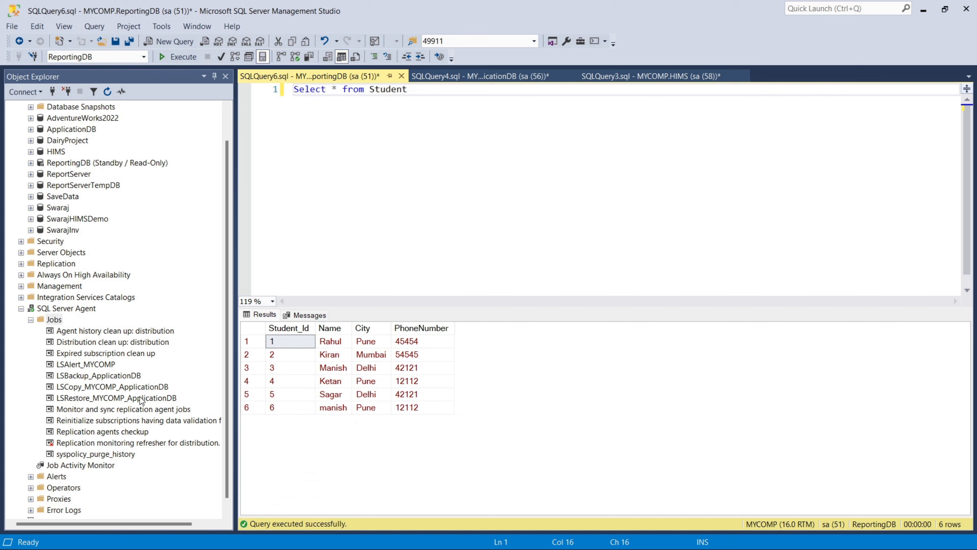
Step: Review the LSBackup_ApplicationDB job's run history, widening the Date column and reloading the log
left_click(105, 379)
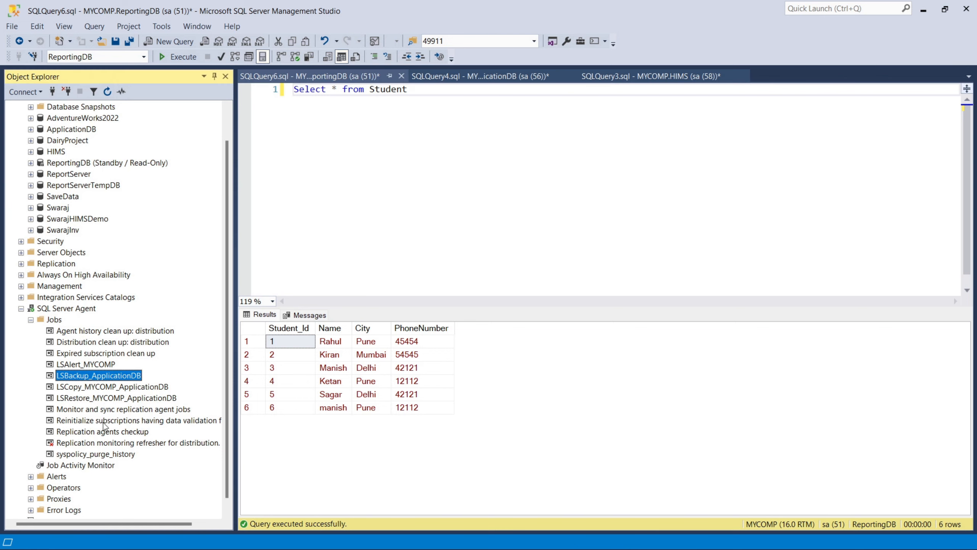
right_click(123, 382)
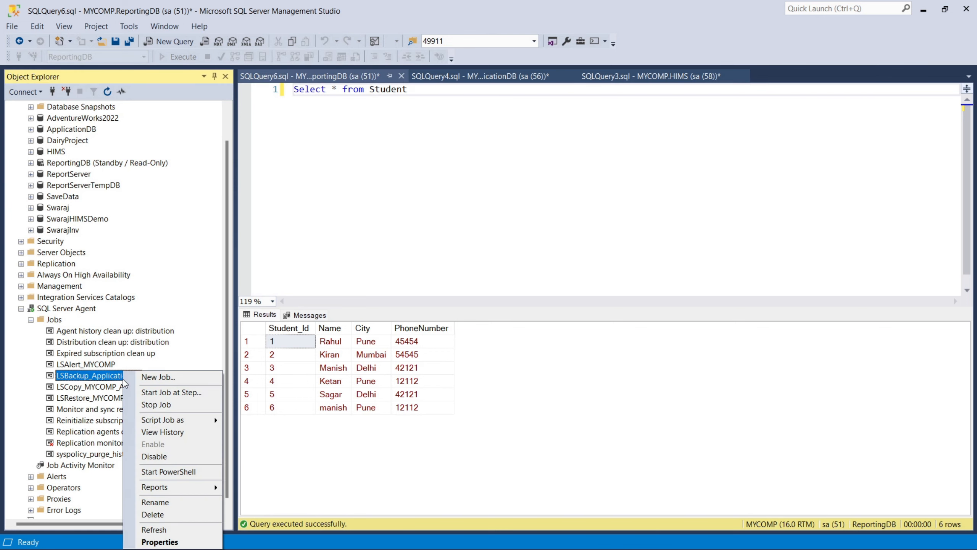
left_click(161, 436)
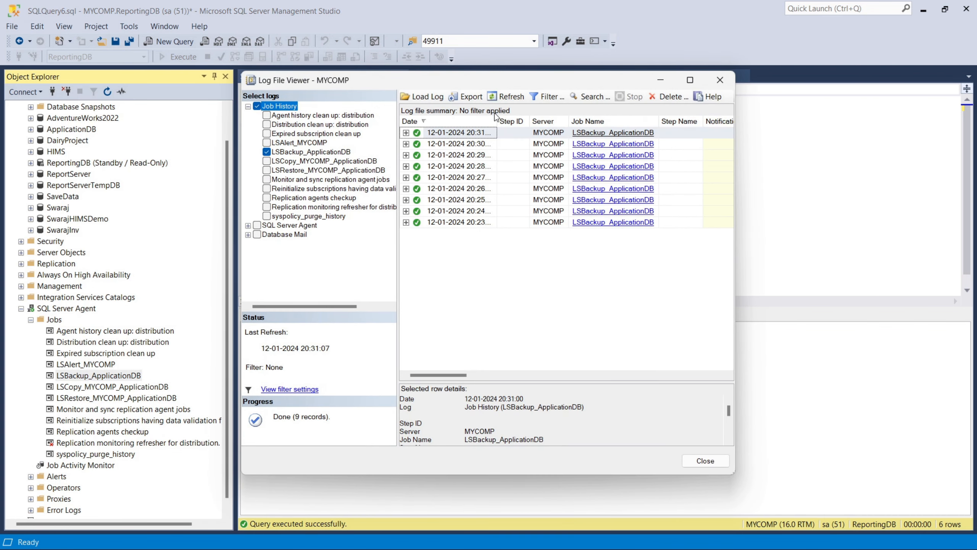
left_click_drag(497, 120, 504, 121)
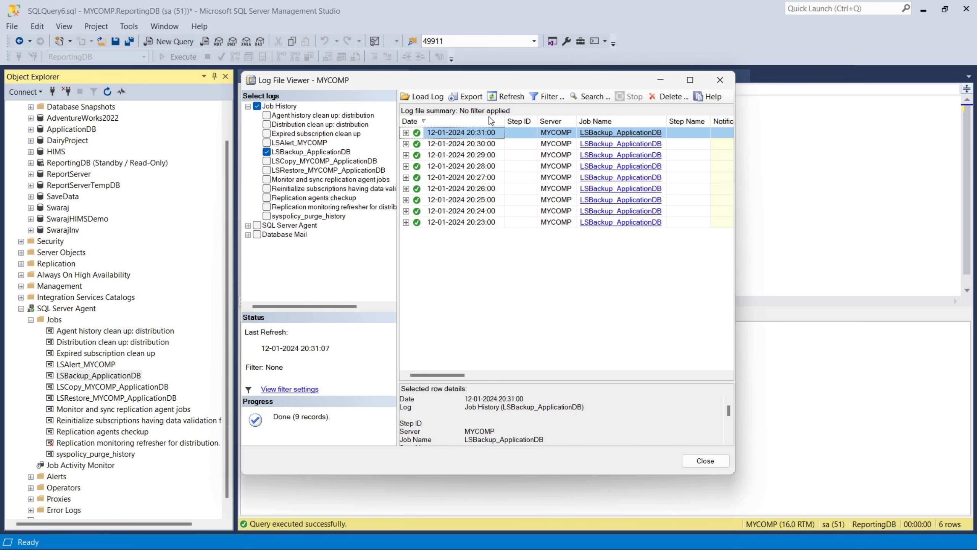
left_click(500, 99)
left_click(505, 98)
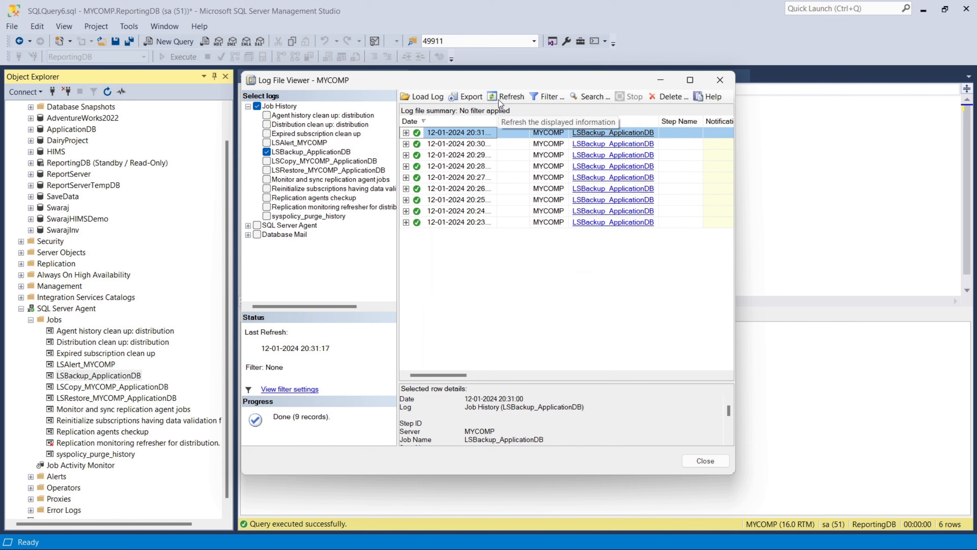
left_click(510, 100)
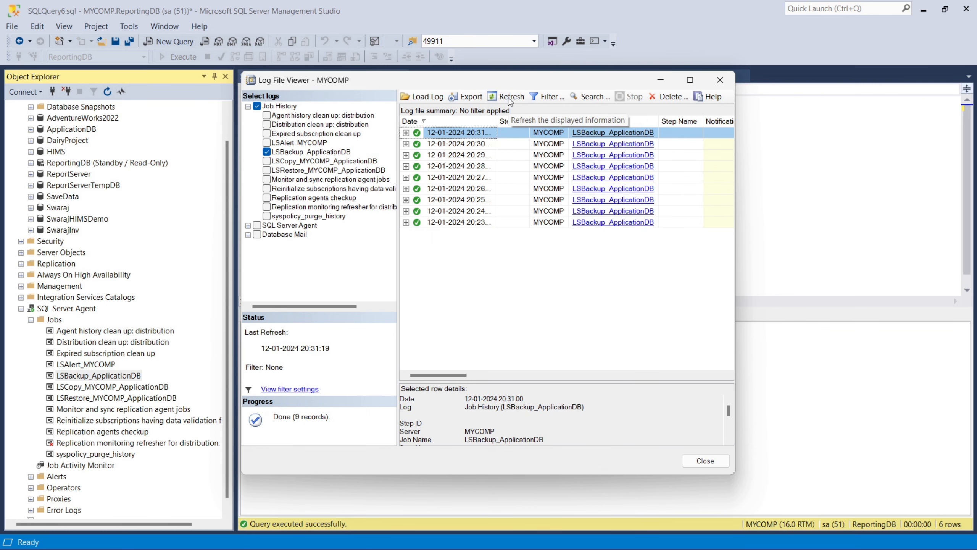
left_click(720, 79)
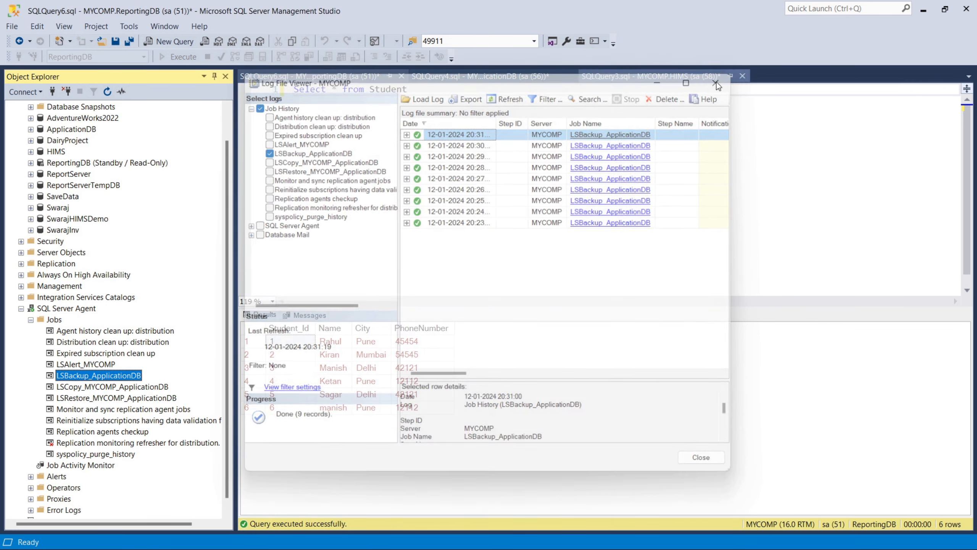
Step: Check the LSCopy and LSRestore MYCOMP_ApplicationDB job histories for successful runs
right_click(136, 387)
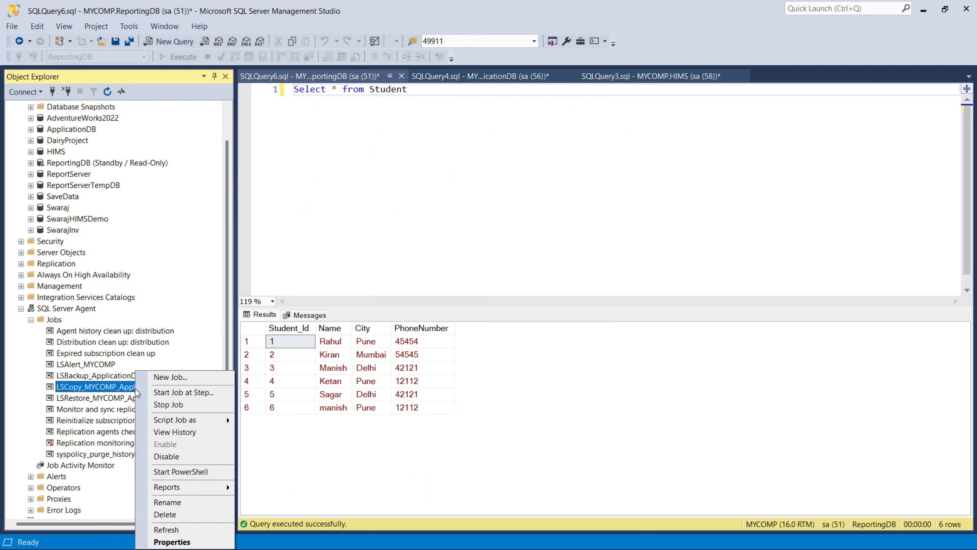
left_click(174, 432)
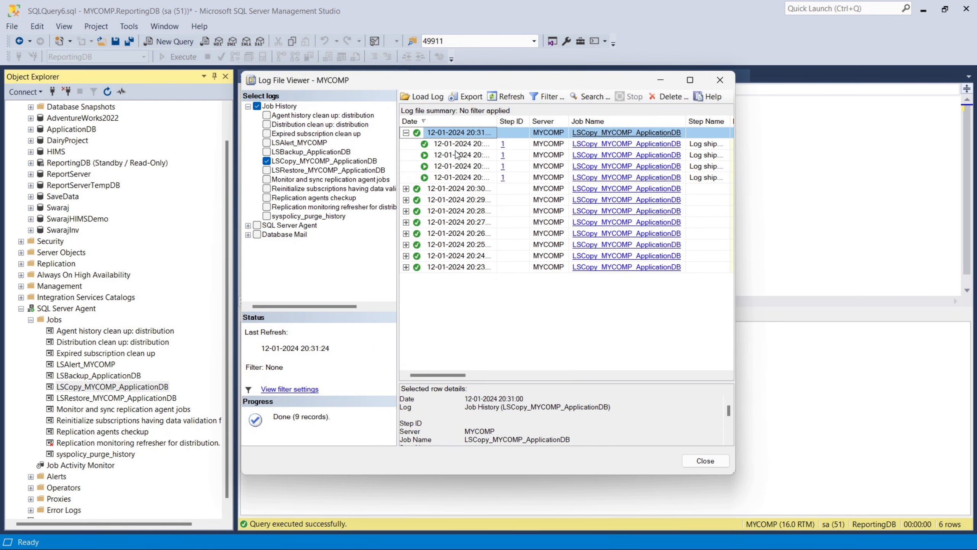
left_click(406, 132)
left_click(721, 80)
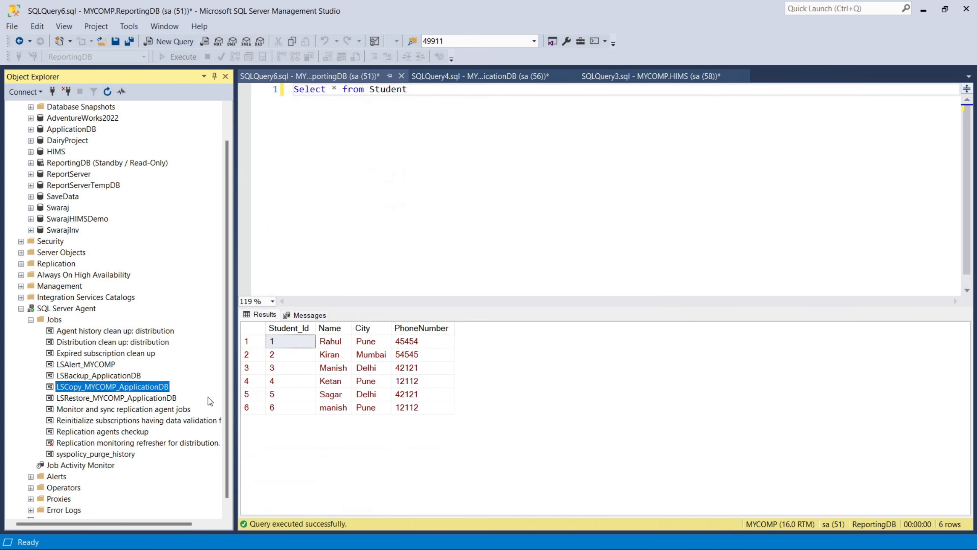
right_click(150, 398)
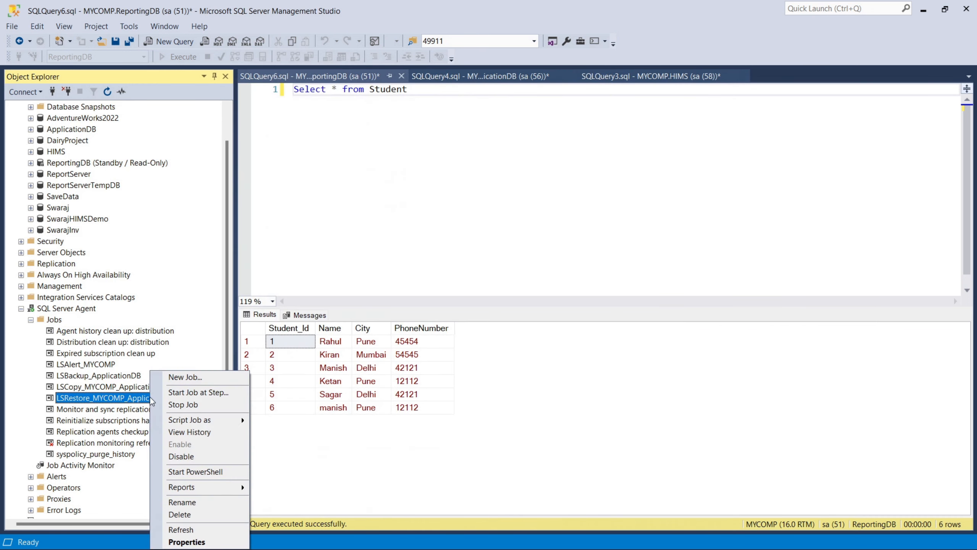
left_click(191, 432)
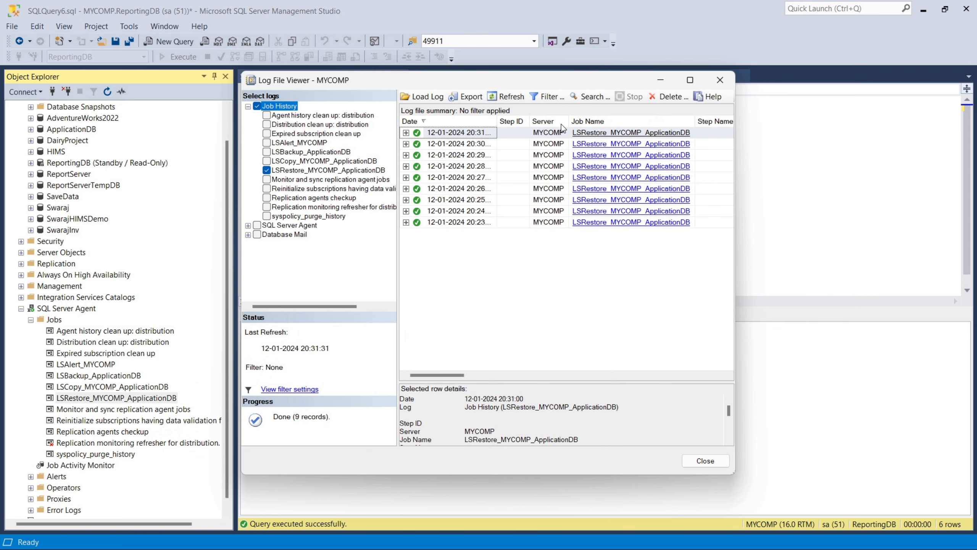
left_click(505, 99)
left_click(720, 80)
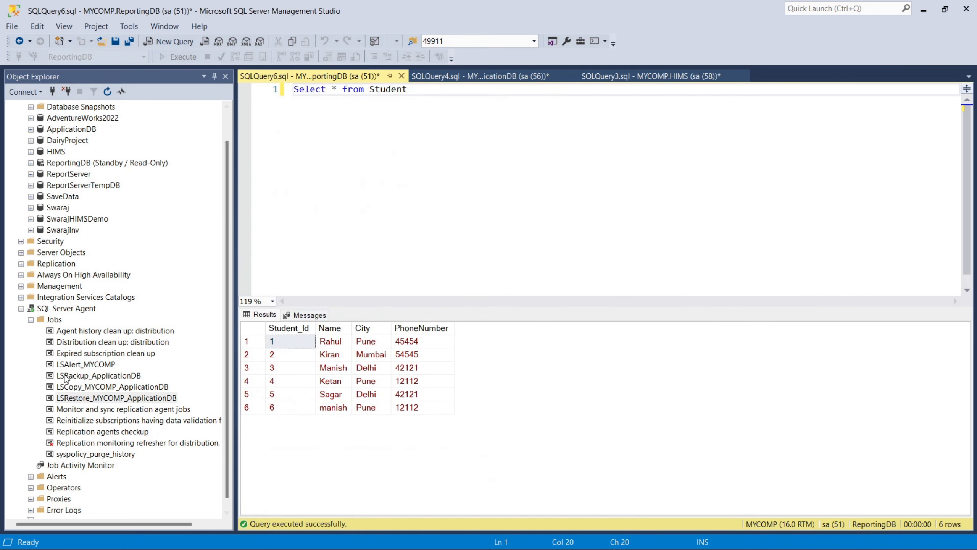
key("alt+Tab")
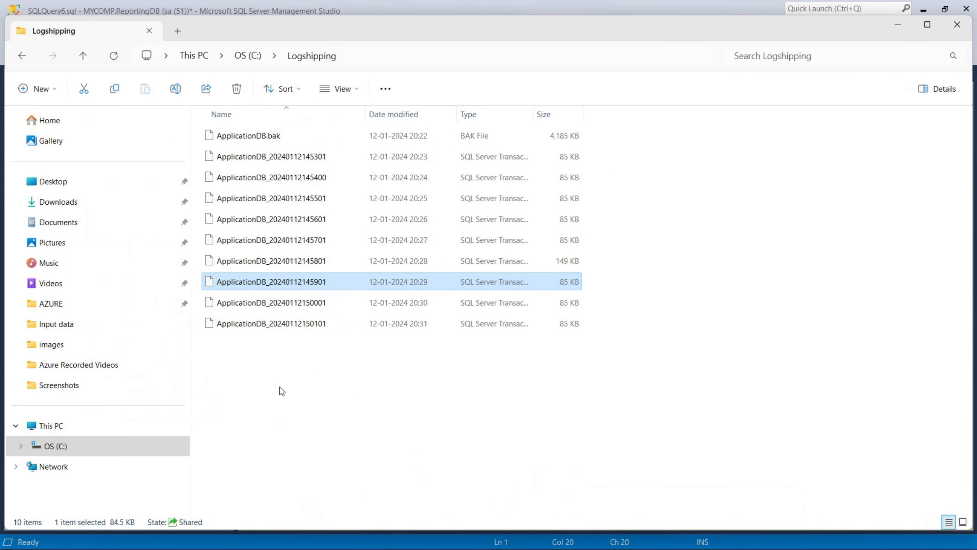
Step: Inspect ApplicationDB.bak and the log backups in C:\Logshipping, then rerun the ReportingDB Student query
left_click(283, 398)
left_click(284, 141)
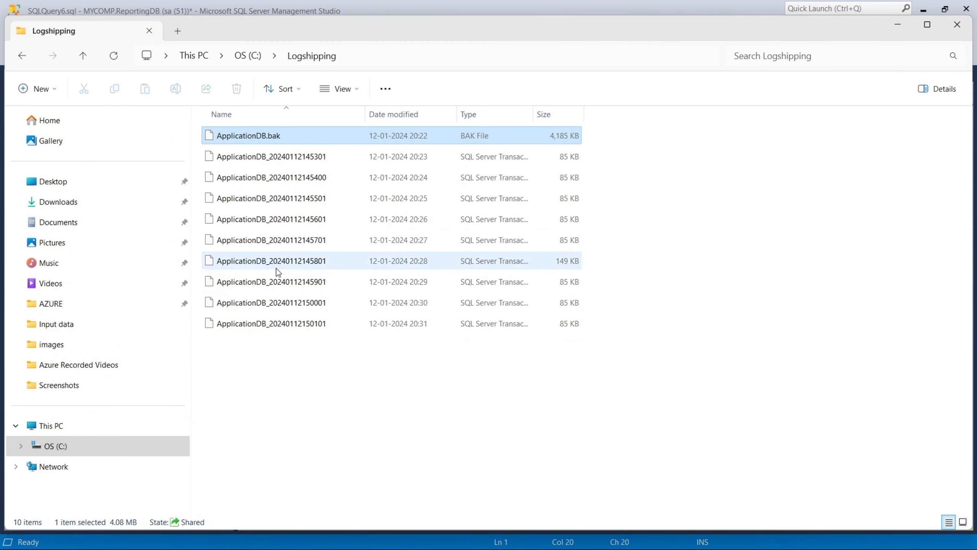
left_click(296, 159)
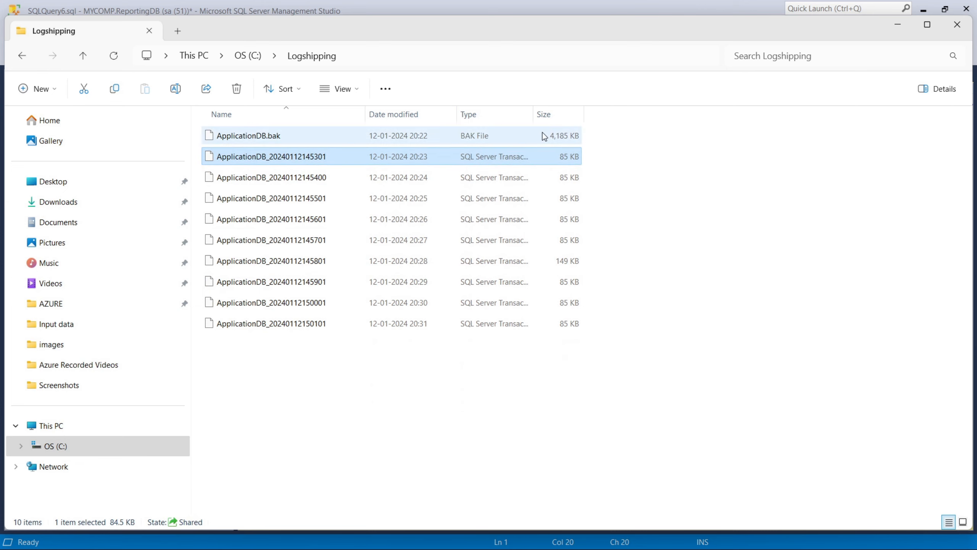
left_click_drag(533, 113, 590, 112)
left_click(907, 19)
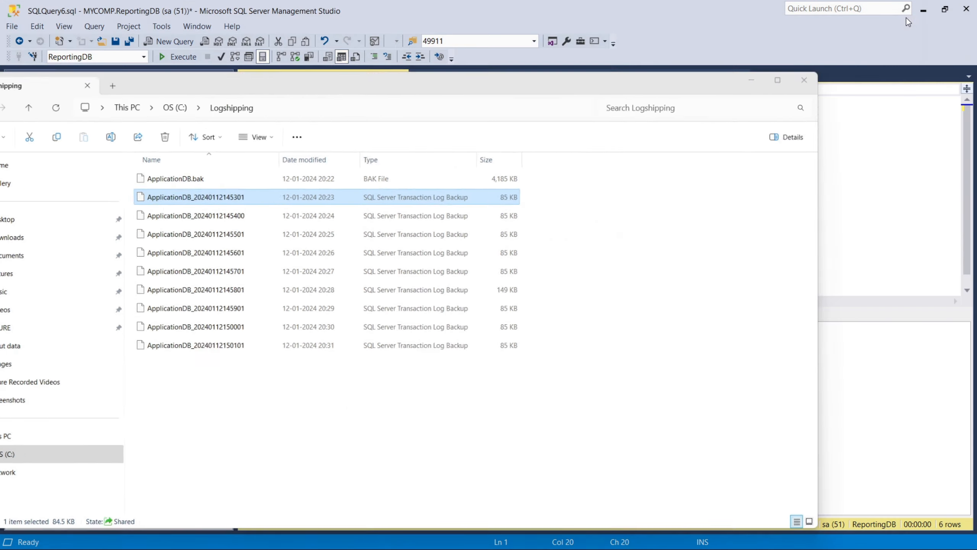
left_click(528, 118)
left_click(178, 59)
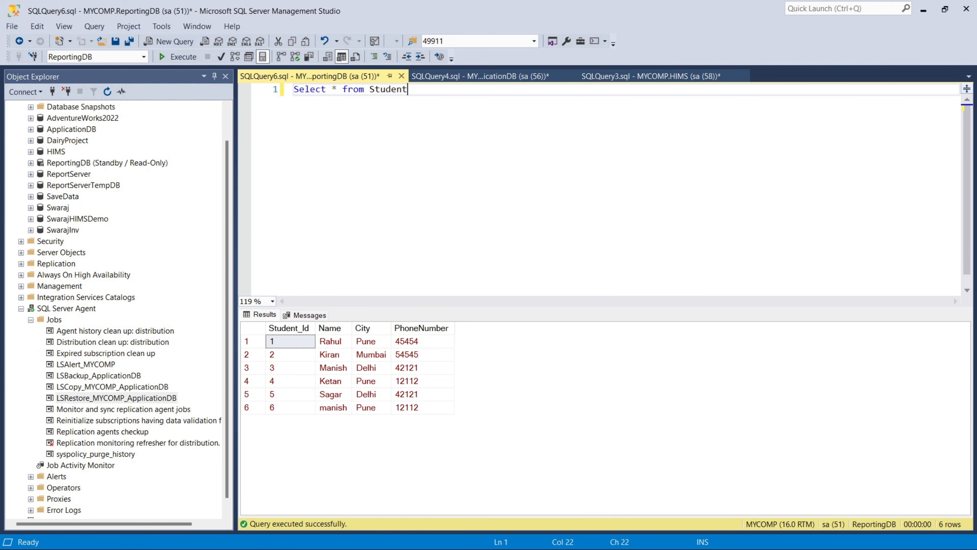
key("alt+Tab")
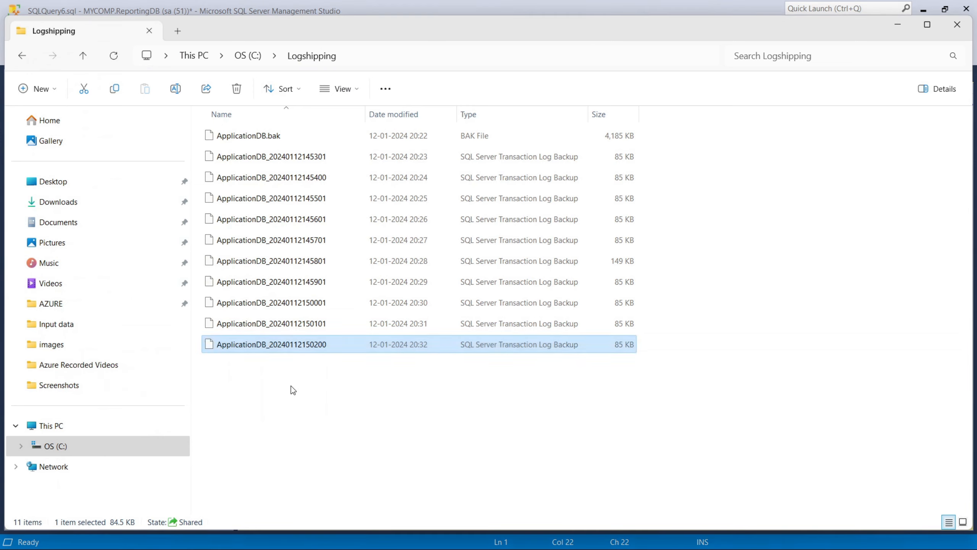
left_click(291, 386)
left_click(420, 350)
left_click(383, 447)
key("alt+Tab")
left_click(367, 226)
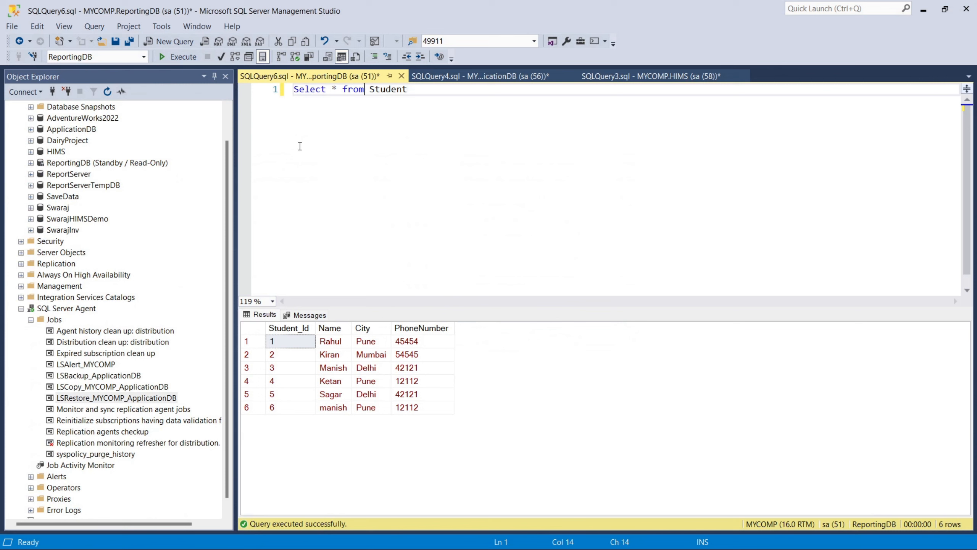
Step: Rerun the ReportingDB Student query and compare the new Punit and Manit rows with the SQLQuery4.sql insert script
left_click(177, 58)
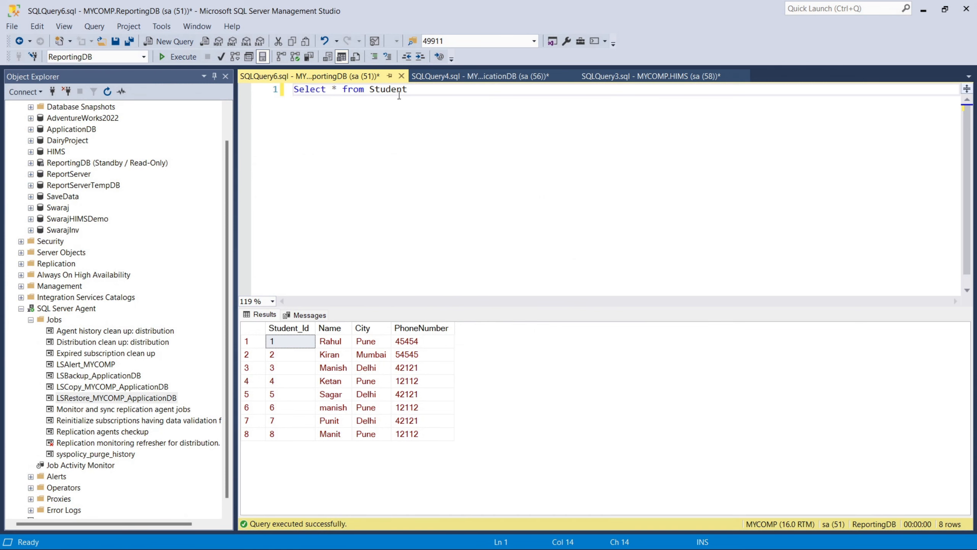
left_click_drag(295, 422, 436, 445)
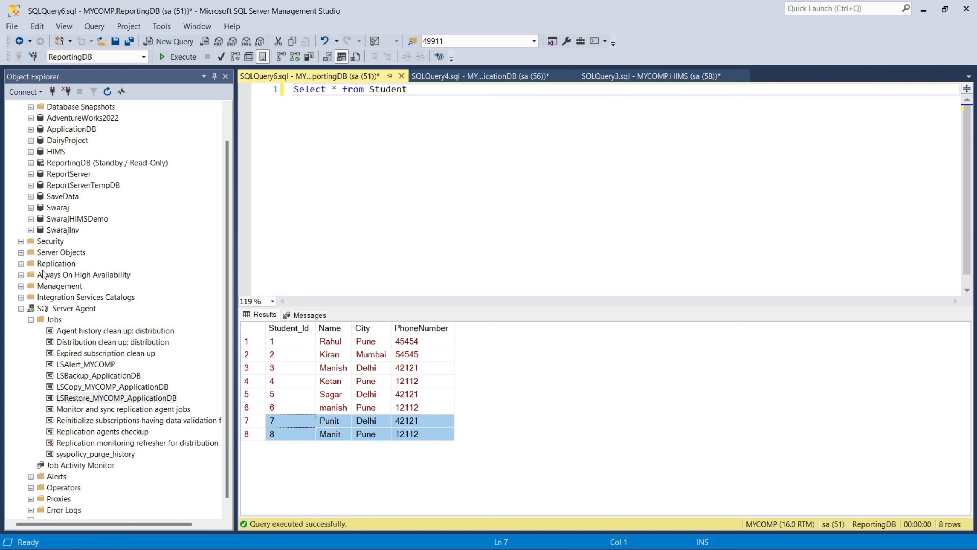
left_click(473, 84)
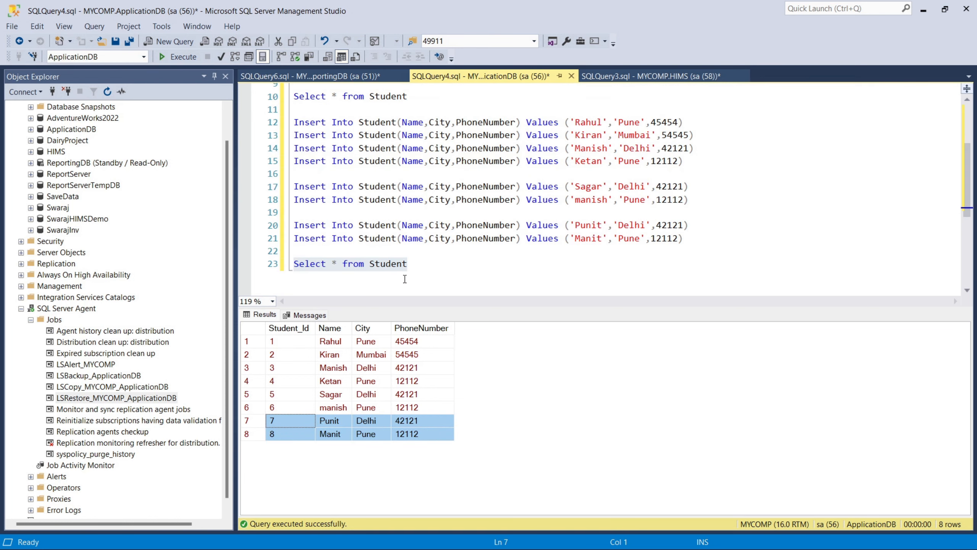
key("ctrl+Tab")
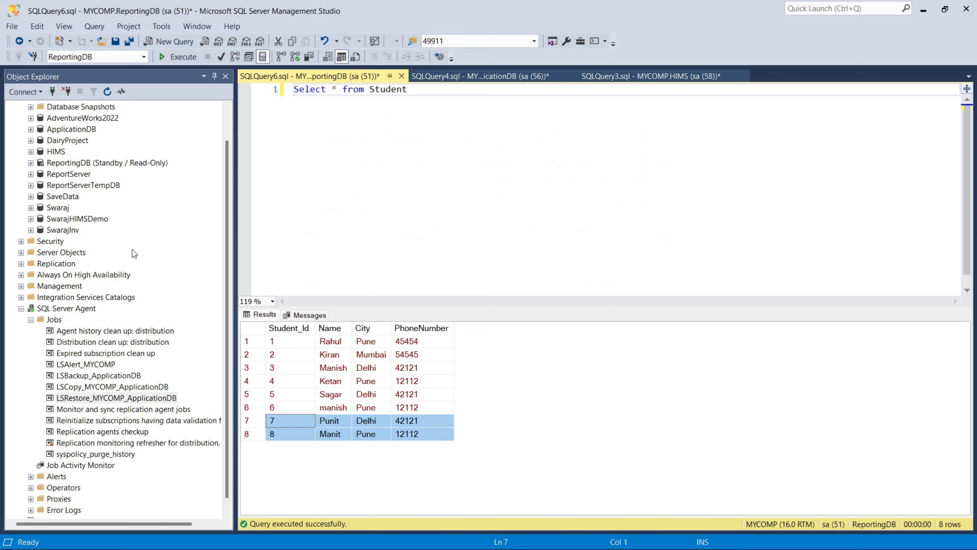
Step: Review the LSAlert, LSBackup, LSCopy and LSRestore jobs and check the Logshipping folder
left_click(96, 365)
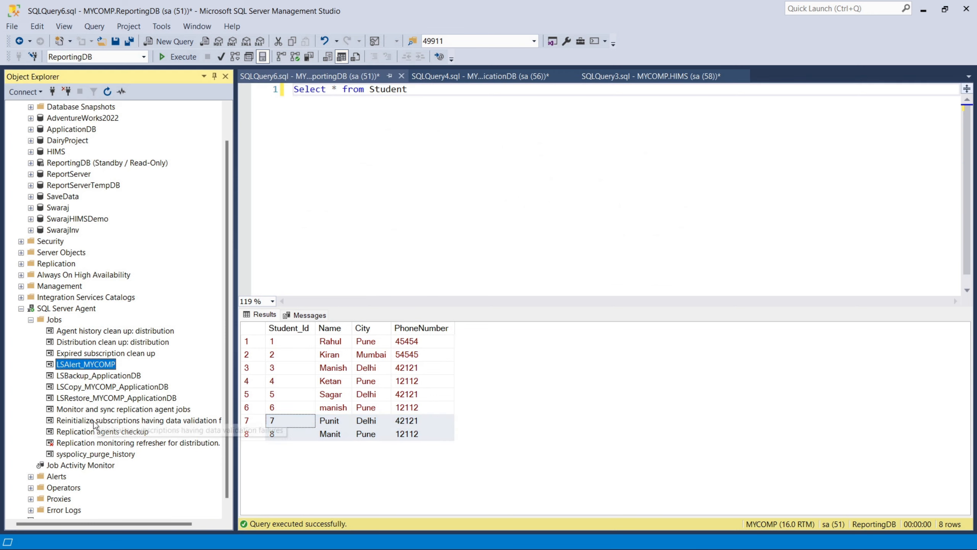
left_click(120, 376)
left_click(125, 387)
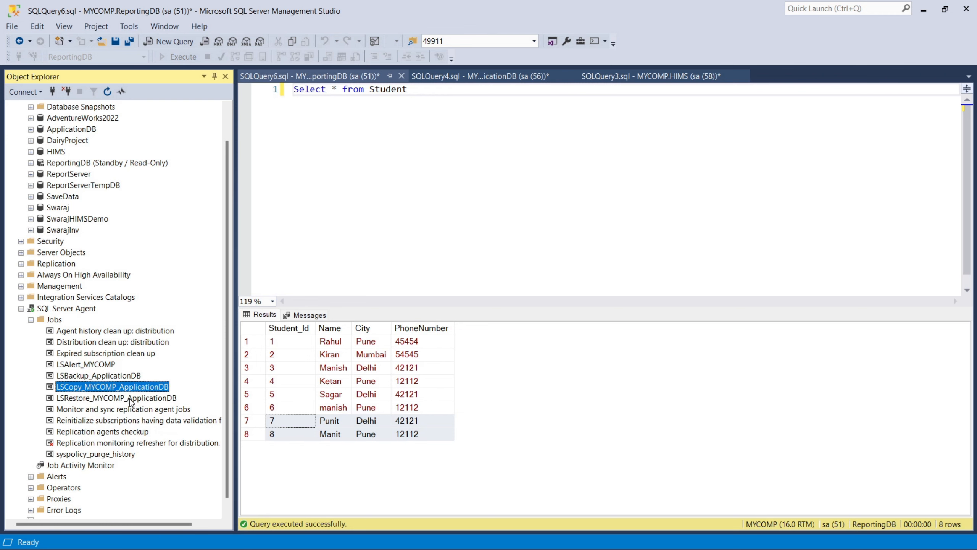
left_click(126, 398)
key("alt+Tab")
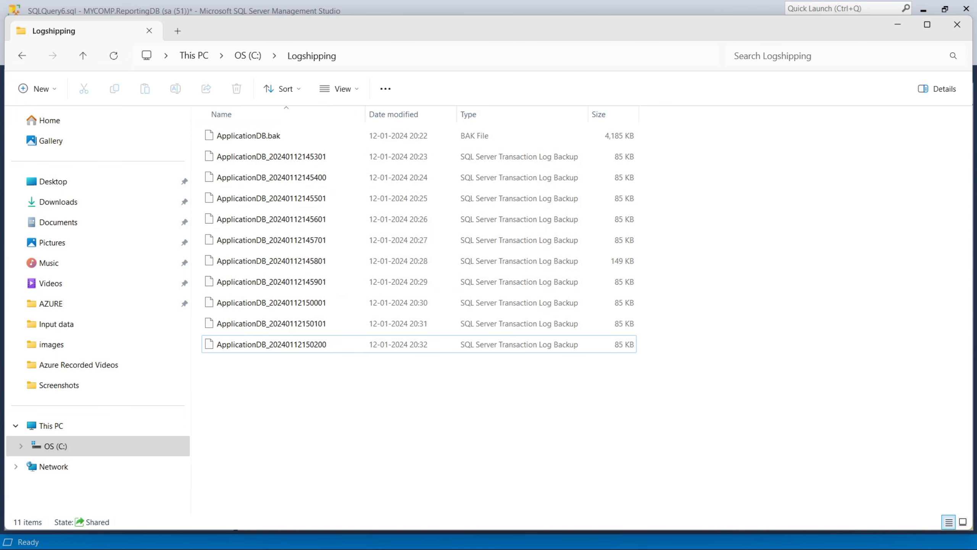
key("alt+Tab")
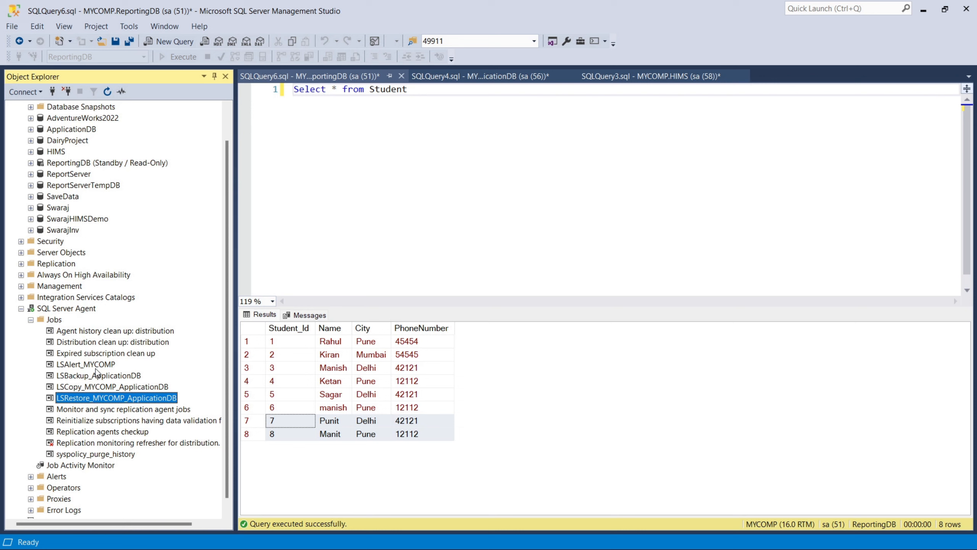
Step: Select ReportingDB and highlight its Select * from Student query
scroll(166, 339, "up", 1)
left_click(118, 197)
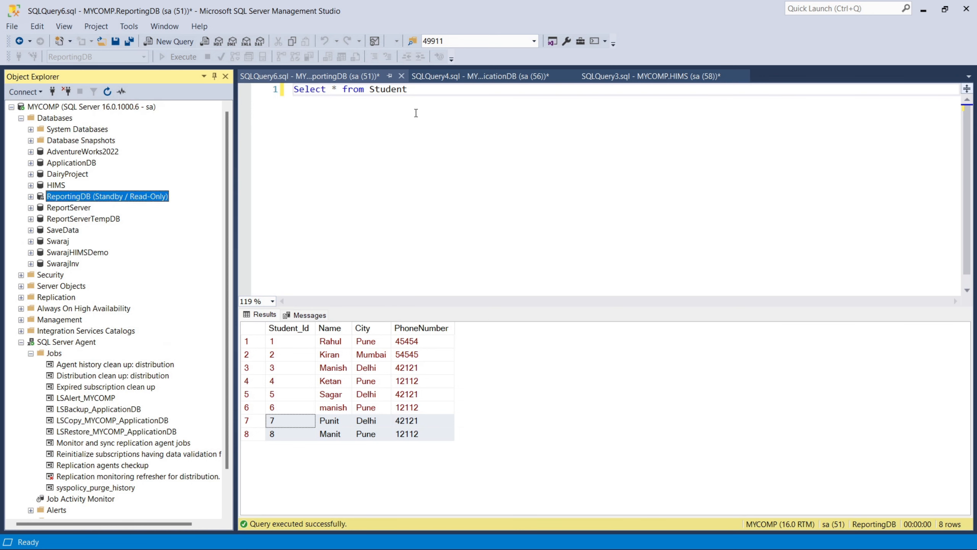
left_click_drag(408, 93, 257, 95)
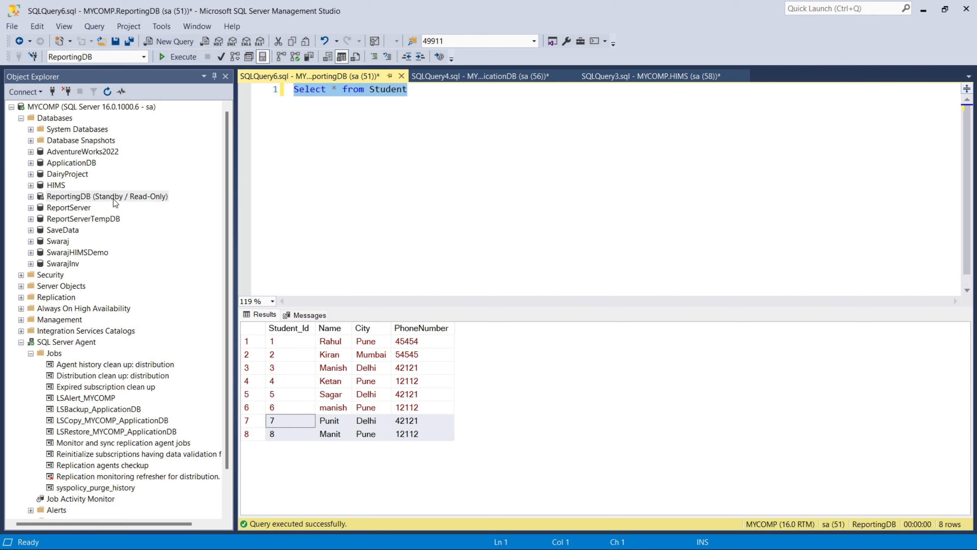
Step: Open ApplicationDB's Ship Transaction Logs properties and review the ReportingDB secondary's restore settings (no recovery mode)
right_click(81, 166)
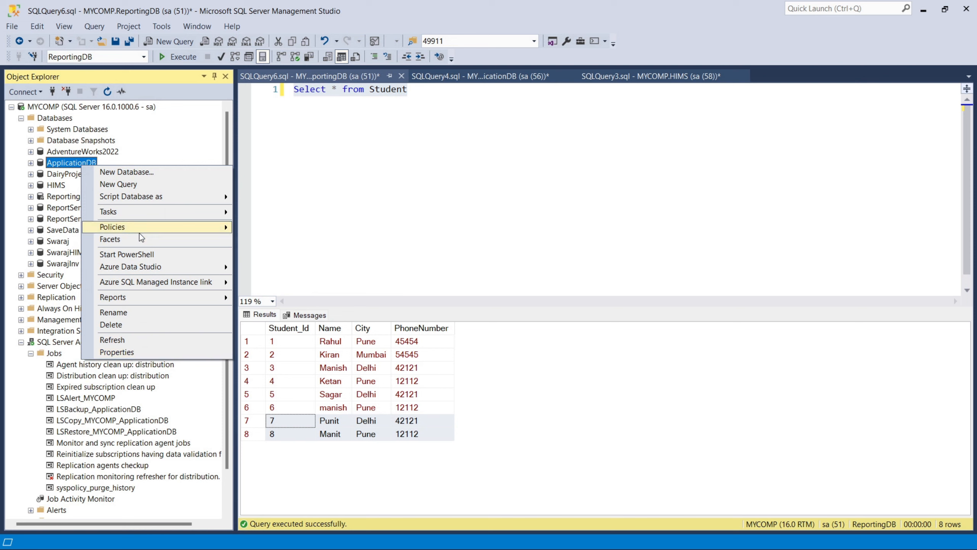
mouse_move(224, 212)
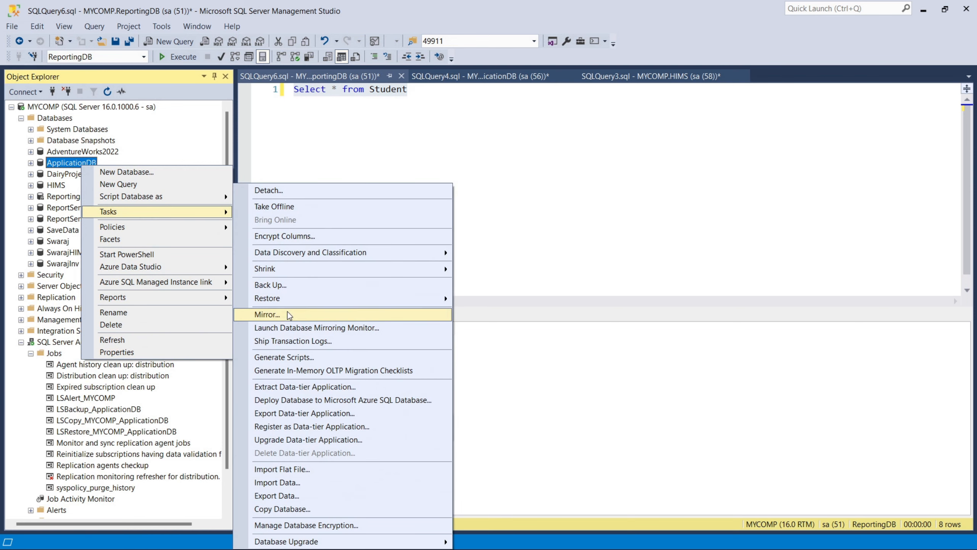
left_click(292, 341)
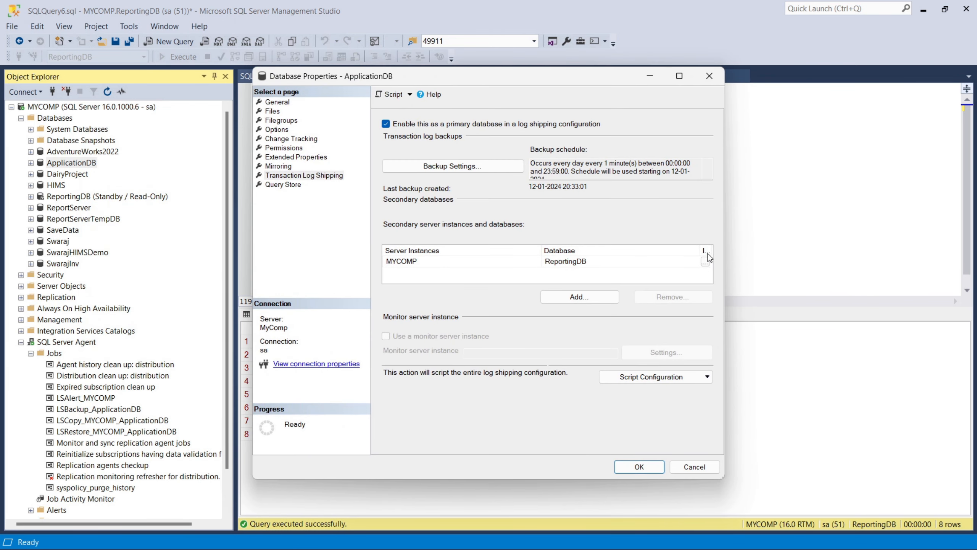
left_click(705, 260)
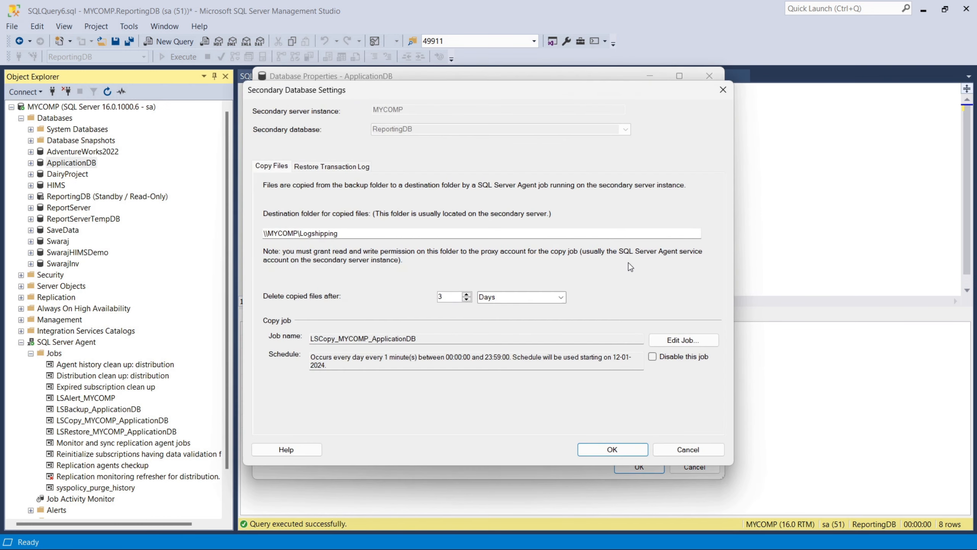
left_click(350, 170)
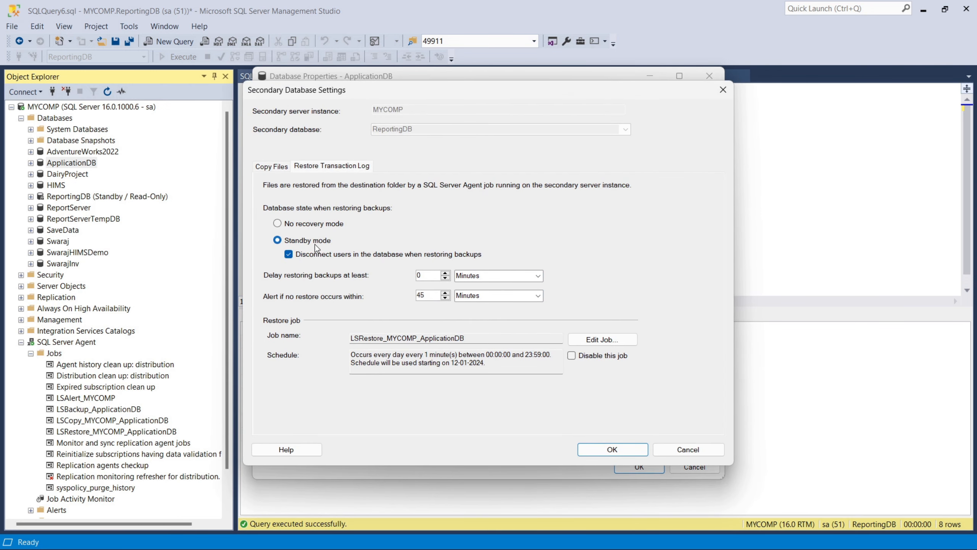
left_click(307, 225)
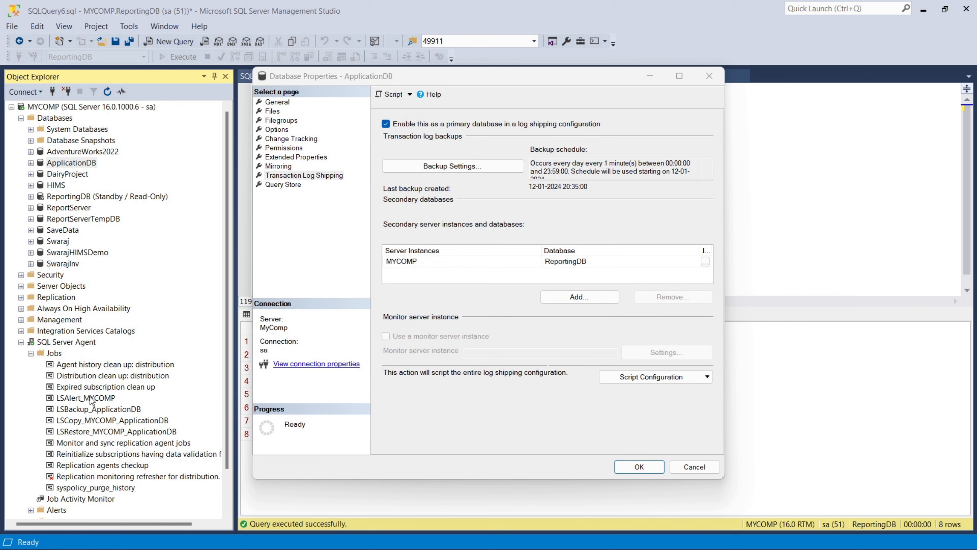
Step: Uncheck 'Enable this as a primary database' for ApplicationDB, confirm, and save the removal
left_click(386, 124)
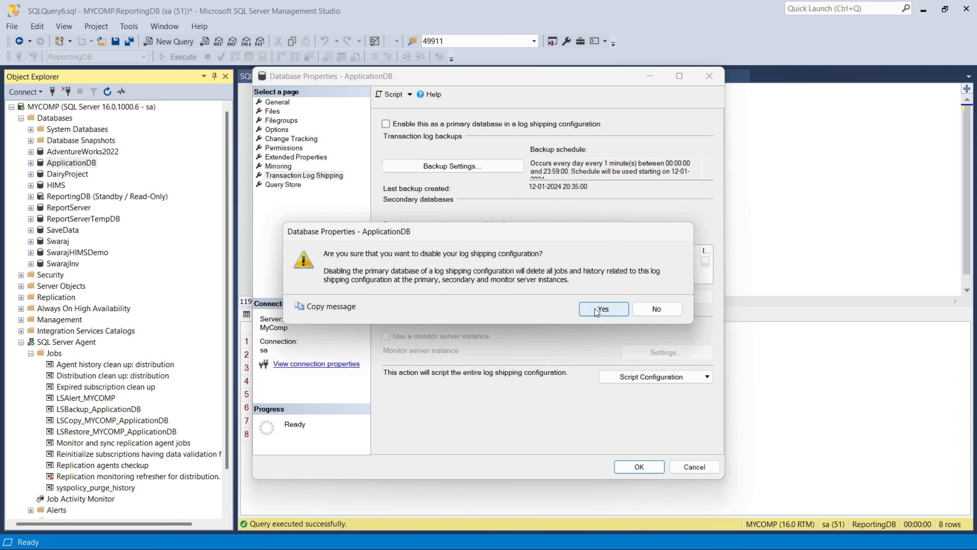
left_click(597, 310)
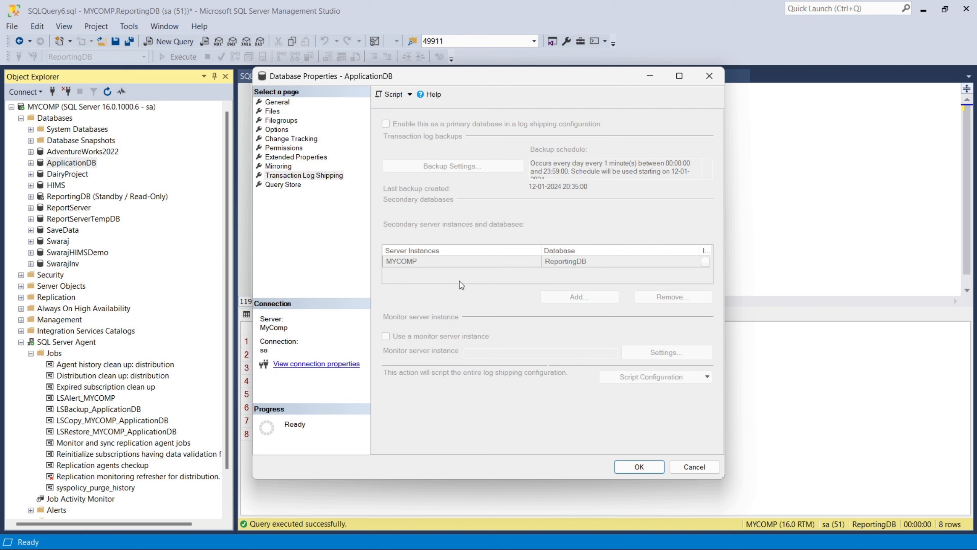
left_click(639, 466)
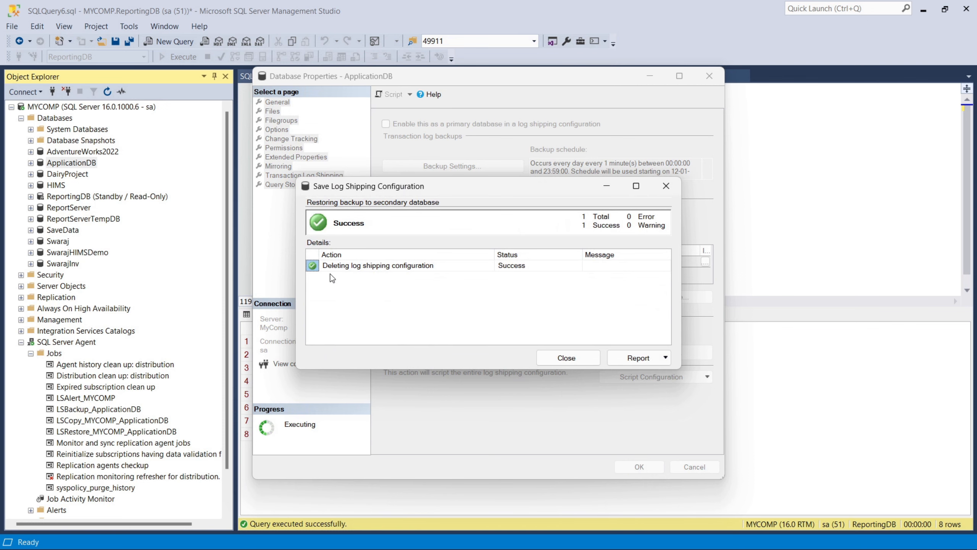
left_click(565, 358)
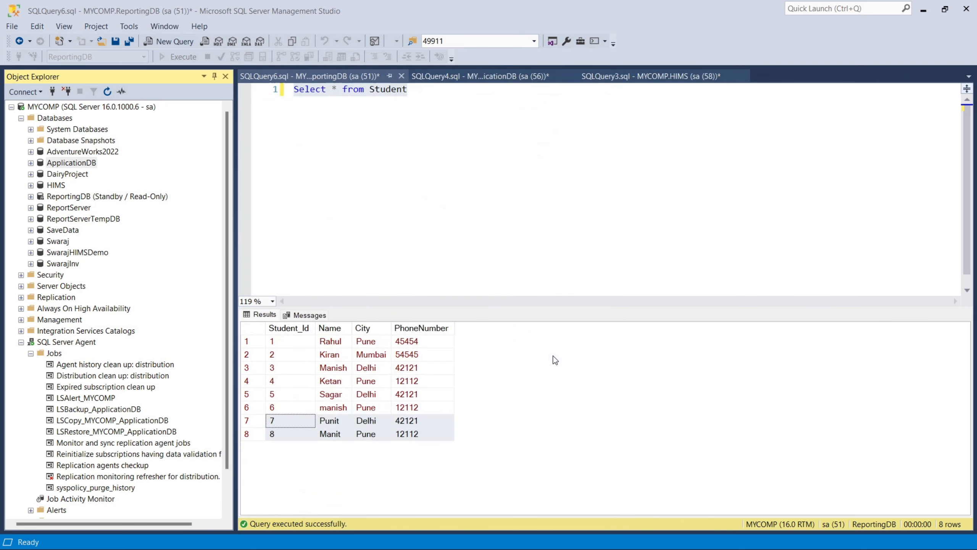
Step: Refresh the SQL Server Agent jobs and delete the leftover LSAlert_MYCOMP job
left_click(358, 90)
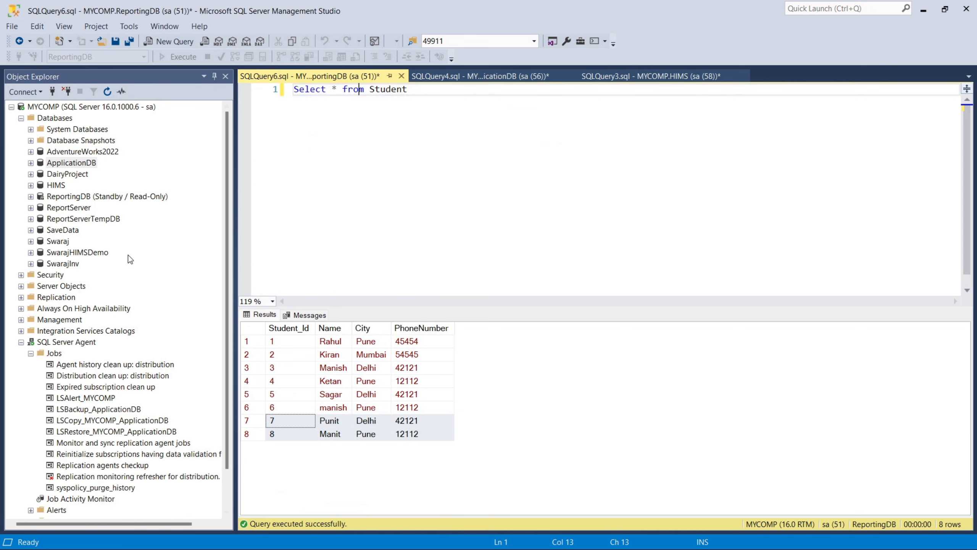
right_click(82, 345)
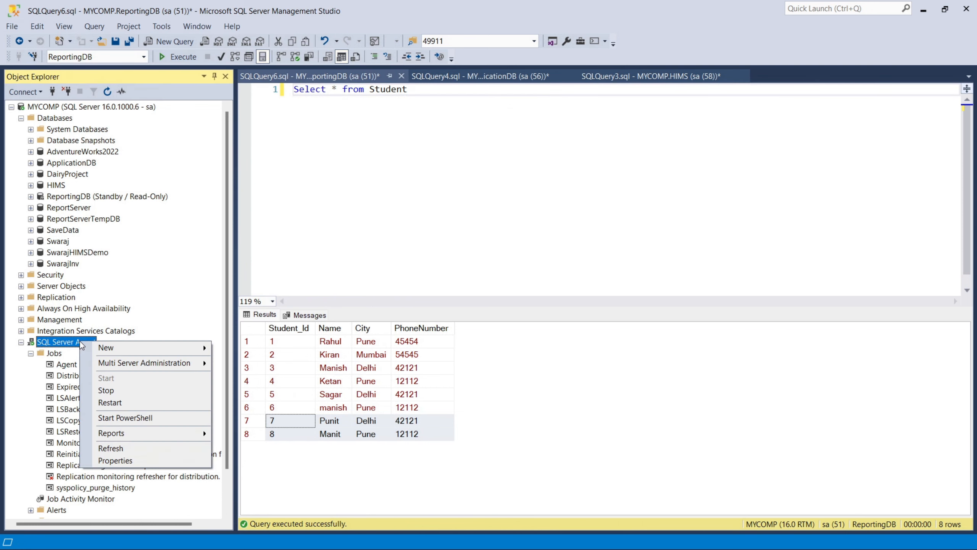
left_click(113, 451)
left_click(31, 354)
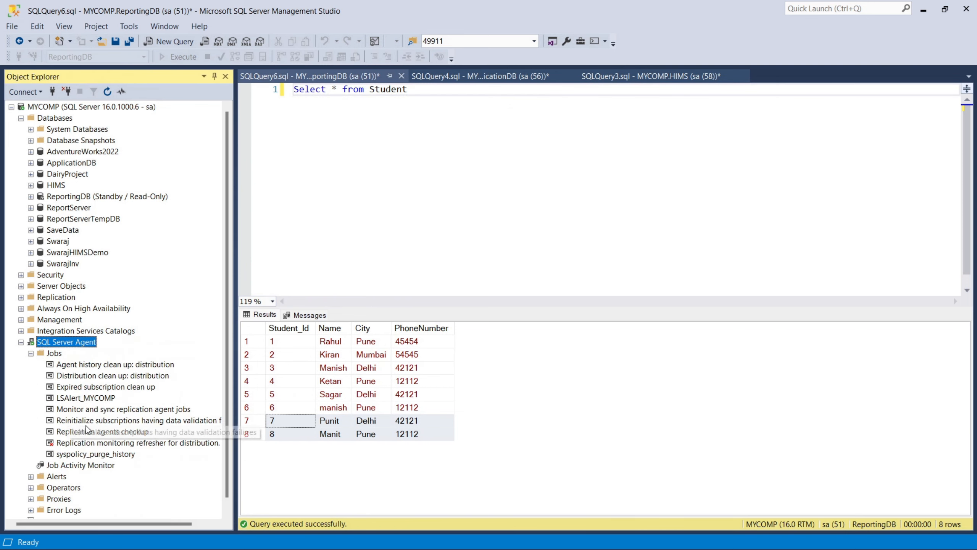
right_click(102, 402)
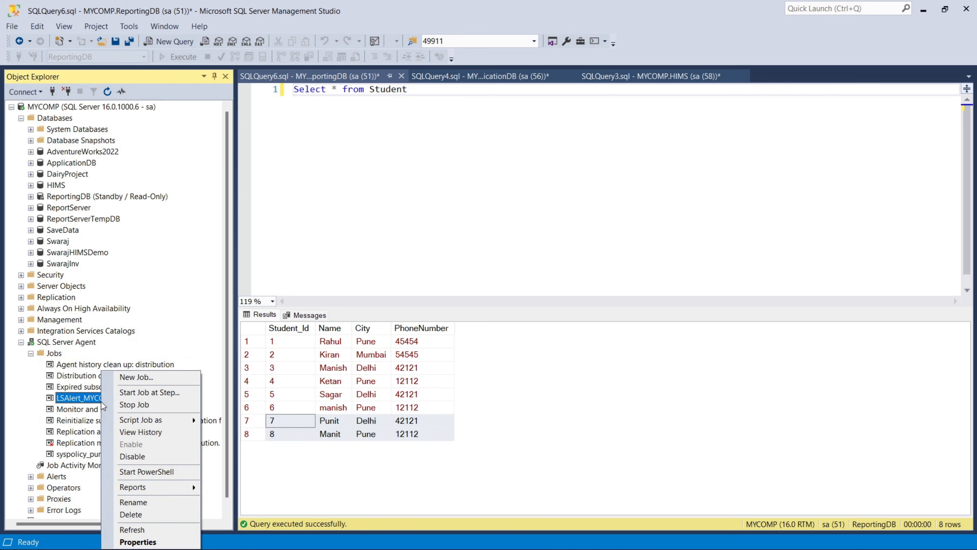
left_click(139, 515)
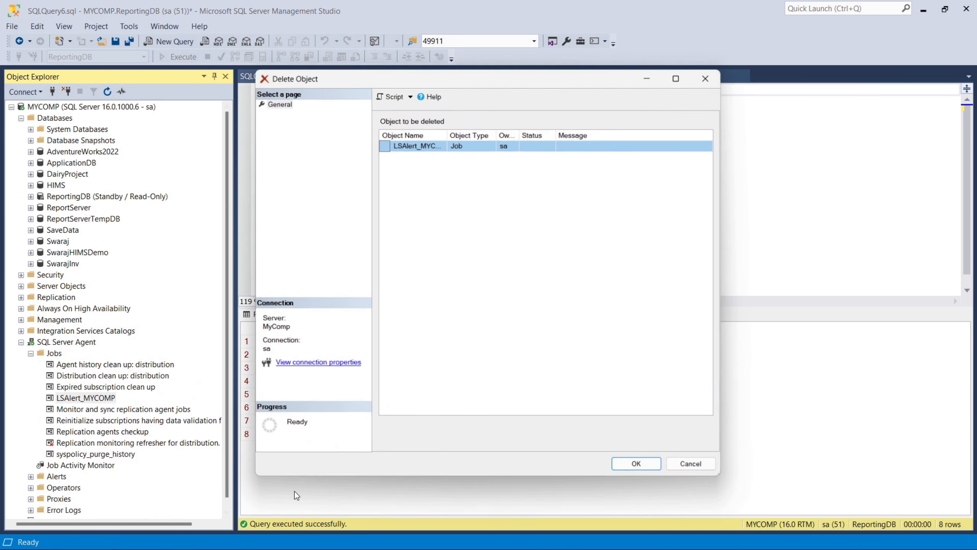
left_click(649, 465)
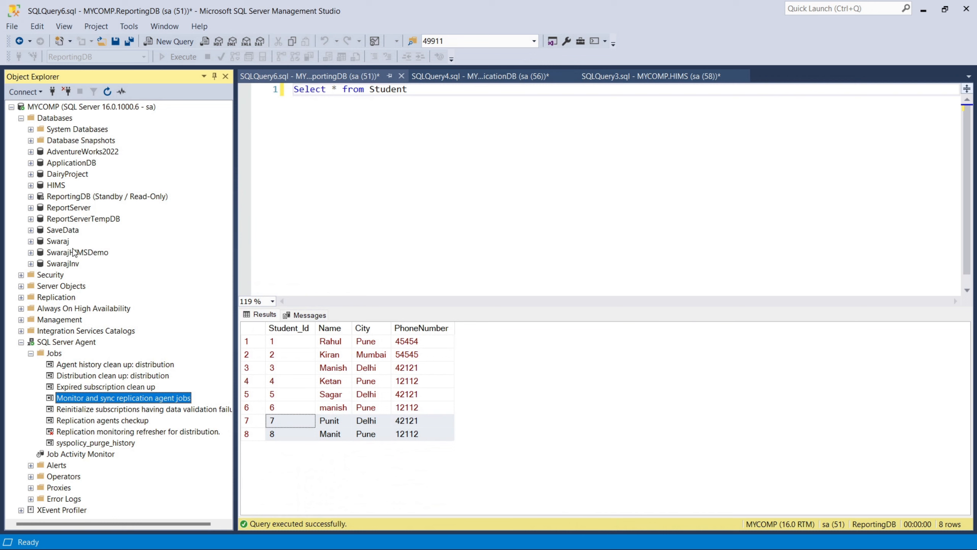
left_click(80, 197)
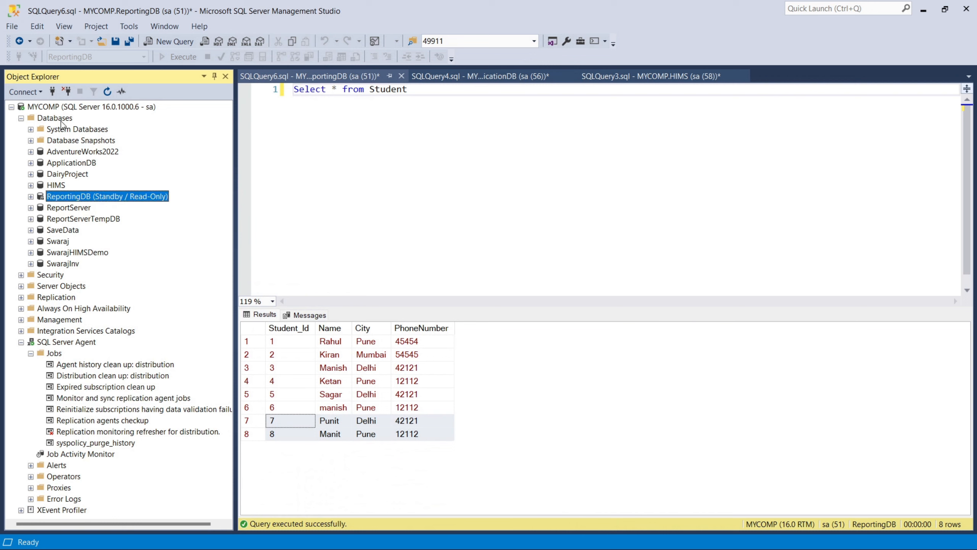
Step: Refresh Databases and delete ReportingDB with 'Close existing connections' checked
right_click(63, 119)
left_click(108, 256)
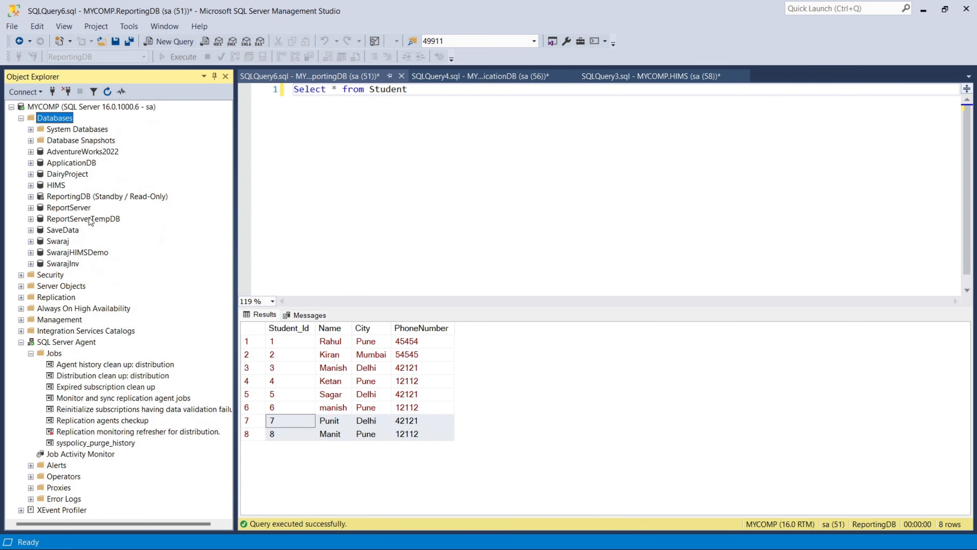
right_click(81, 198)
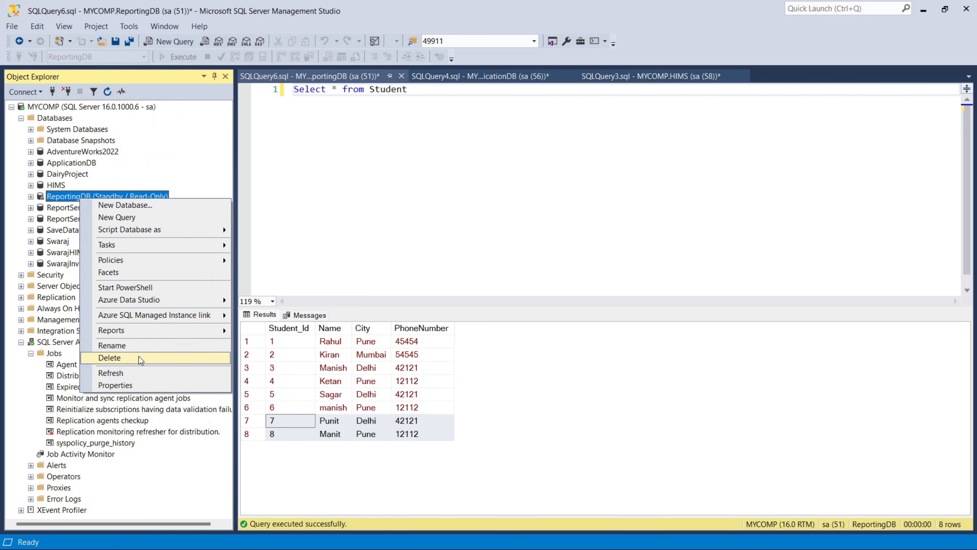
left_click(139, 356)
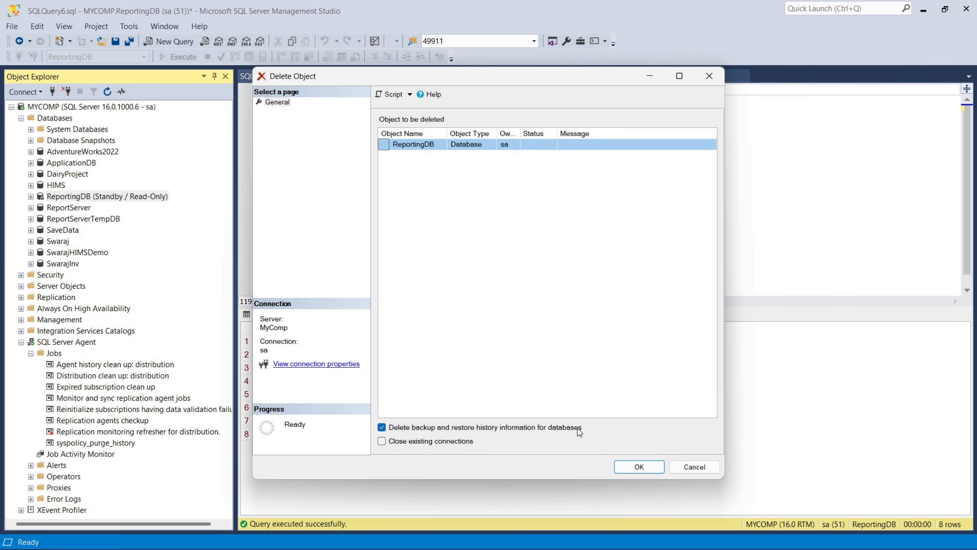
left_click(438, 441)
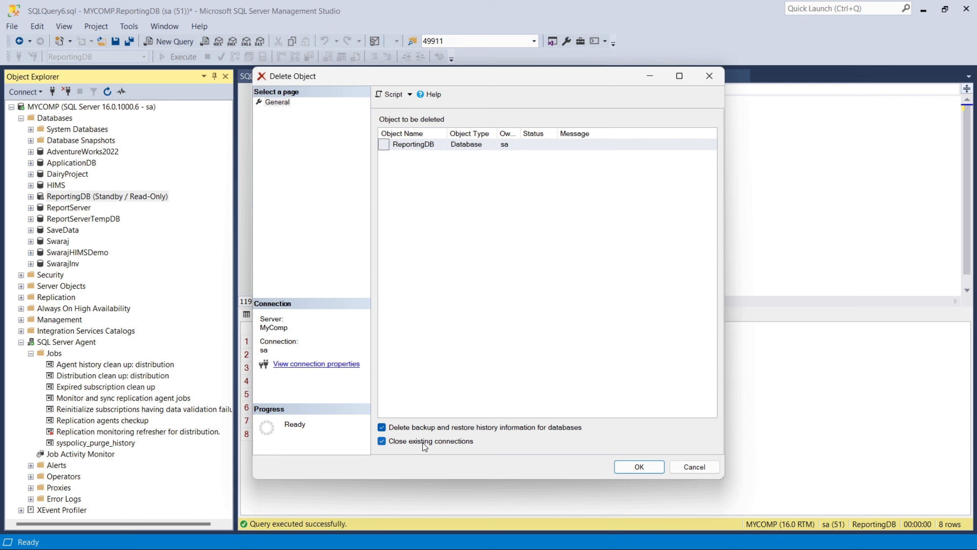
left_click(624, 469)
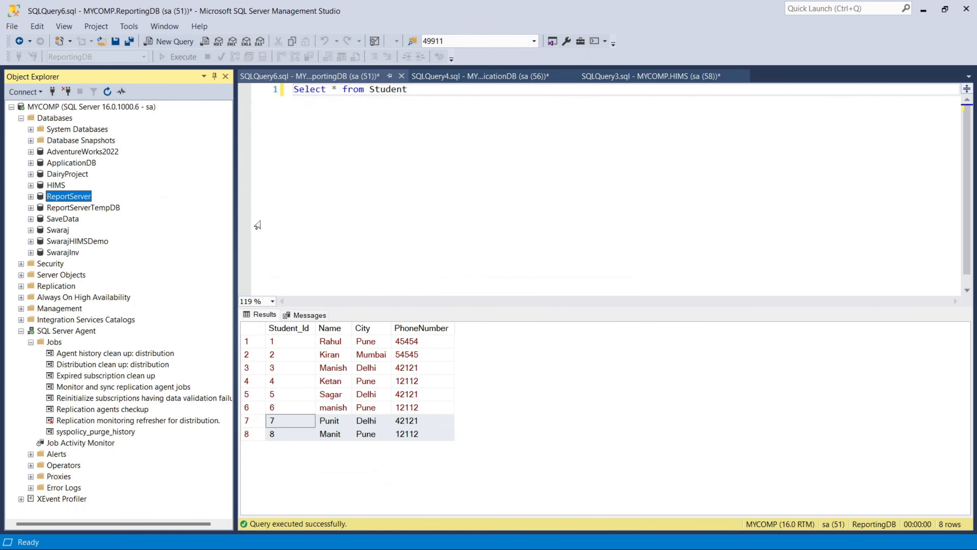